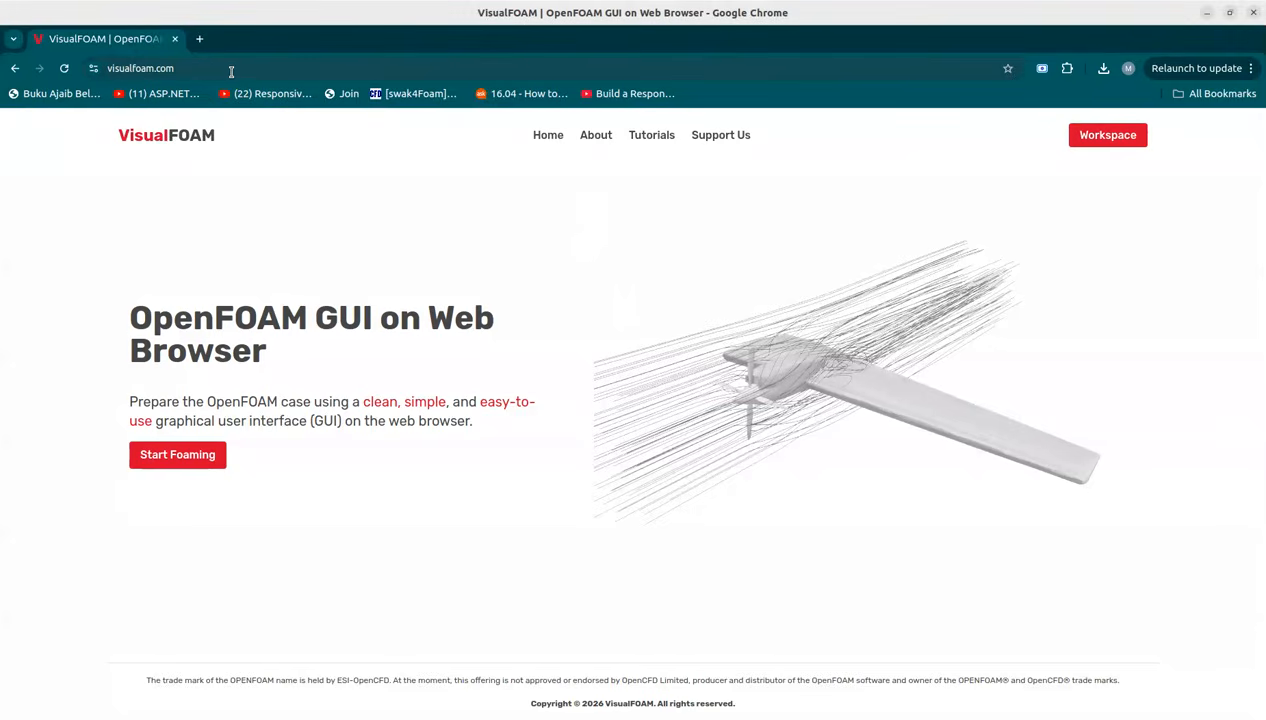
Step: Create a new case named windAroundBuildings with OpenFOAM version v2512
click(208, 466)
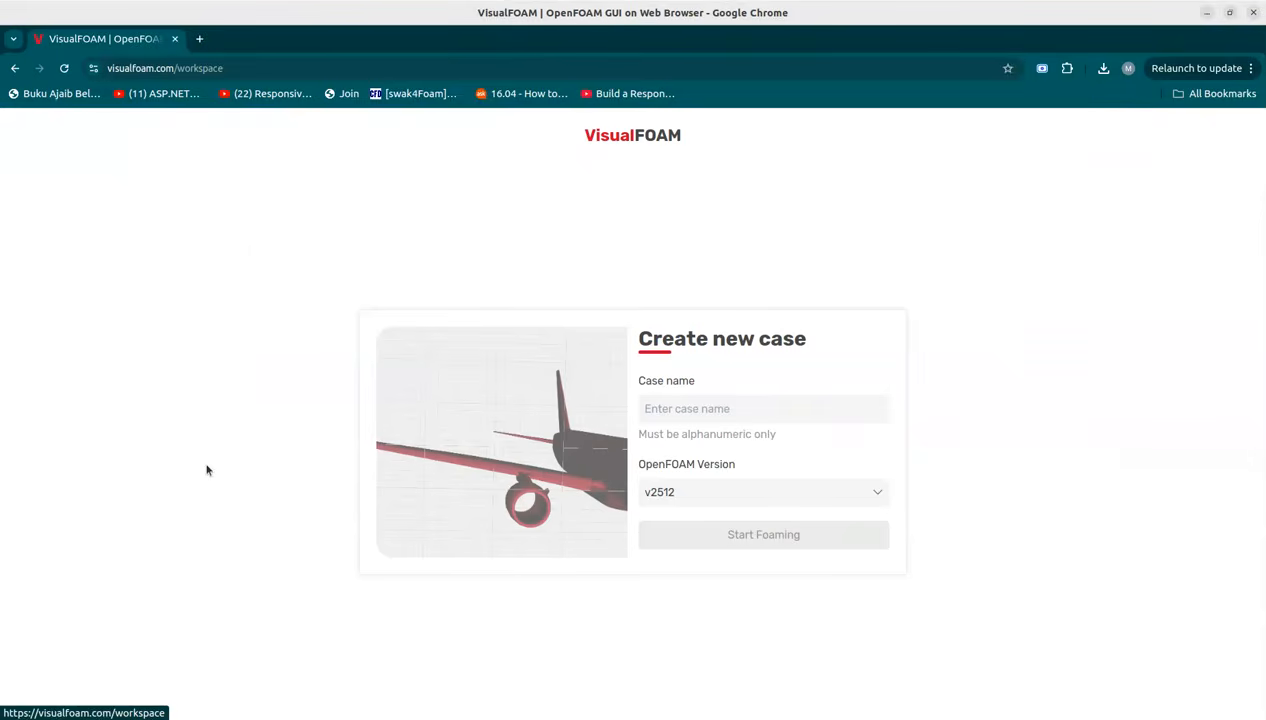
click(710, 414)
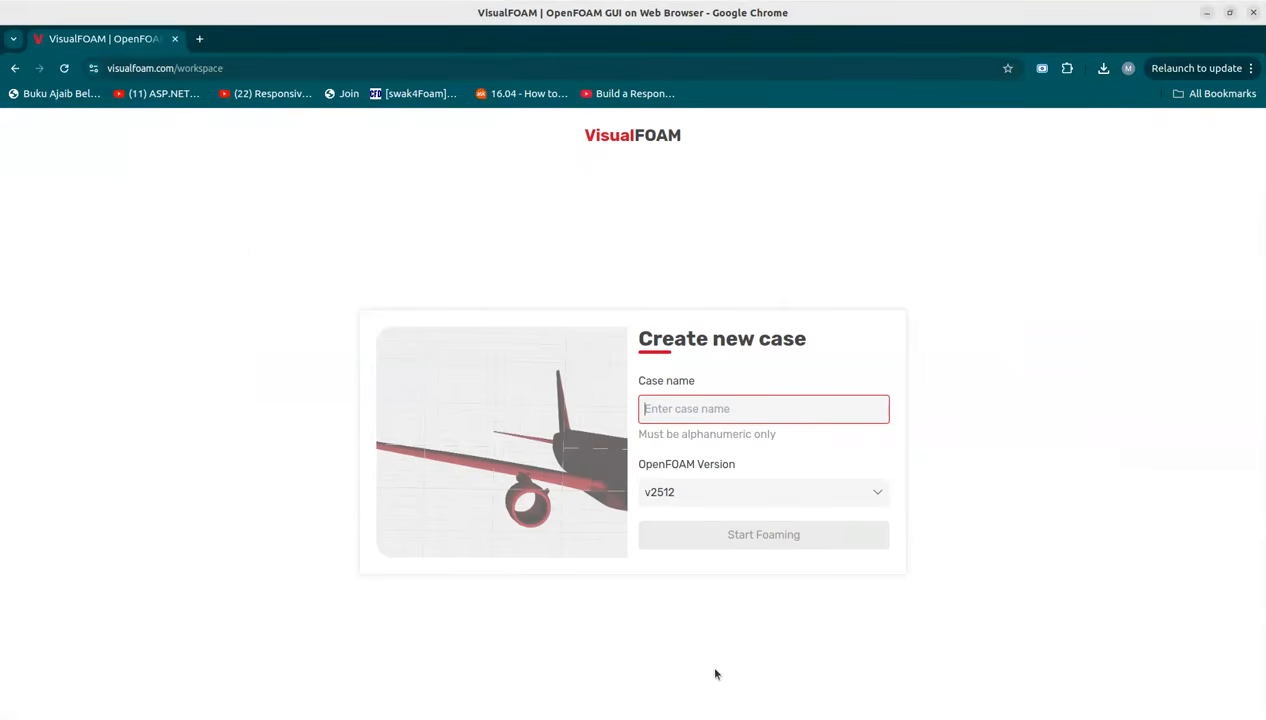
text(windAroundBuildings)
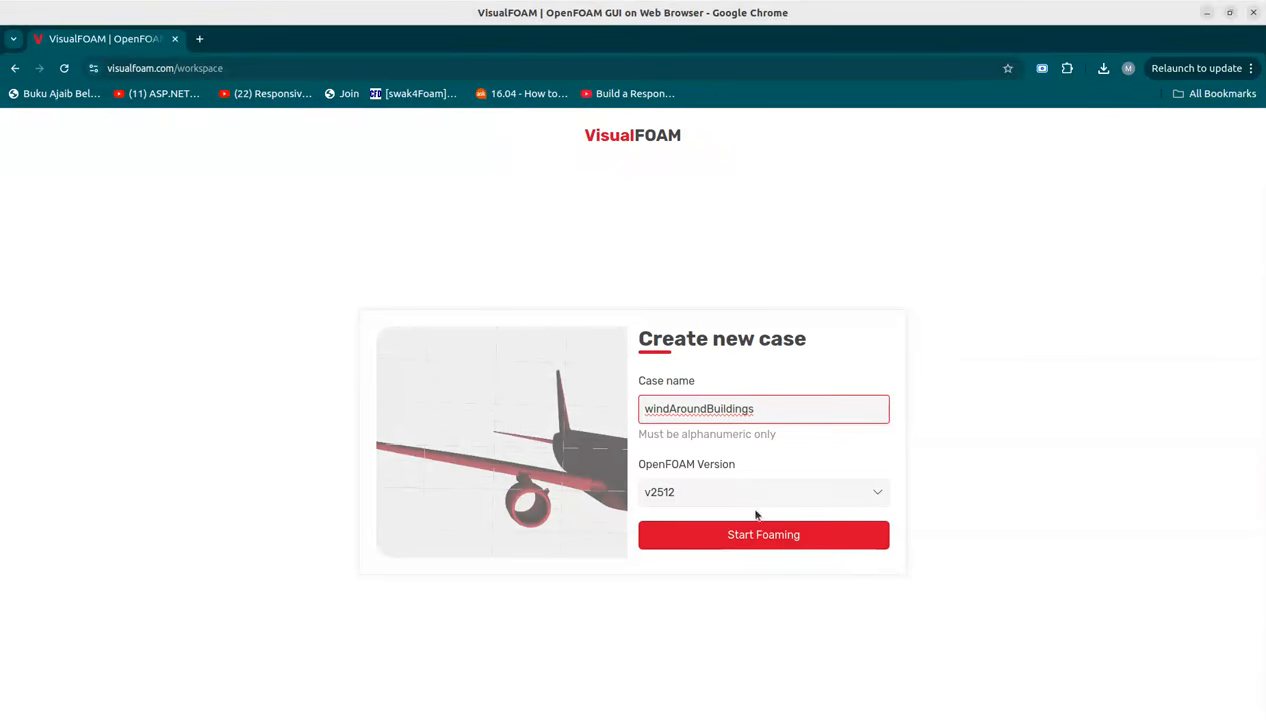
click(741, 544)
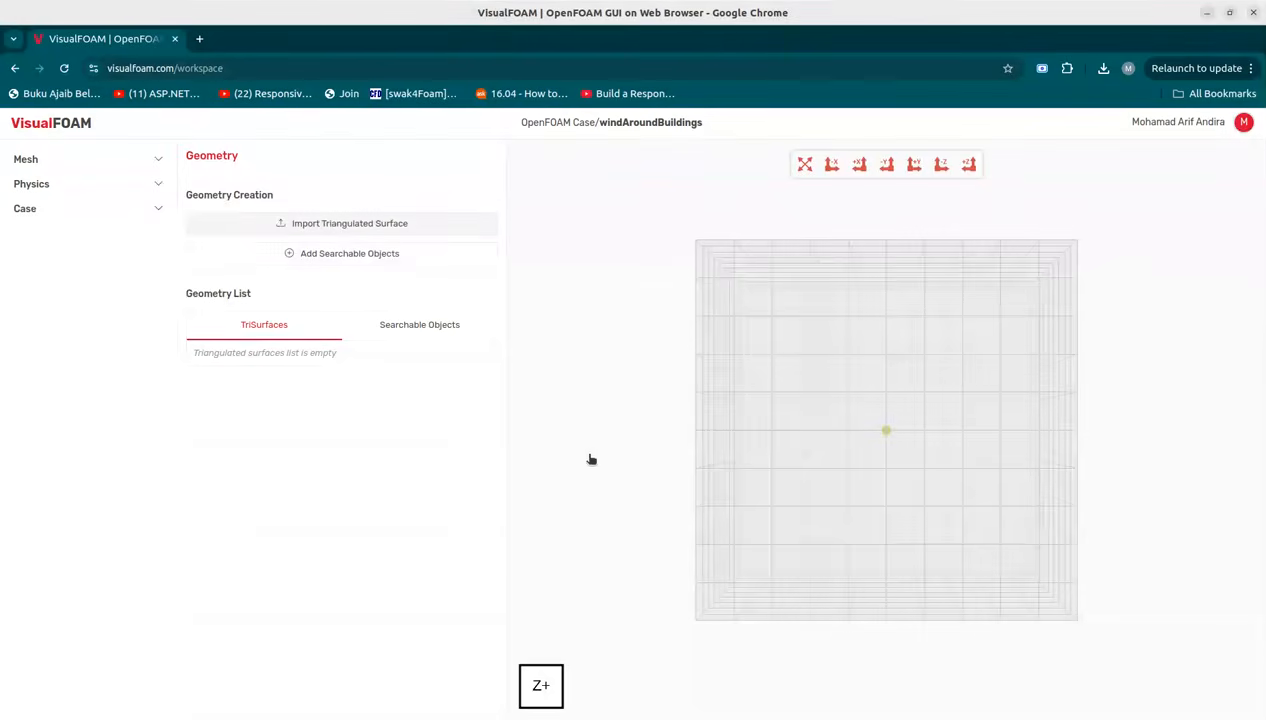
Step: Import the buildings.obj triangulated surface into the geometry list
click(341, 228)
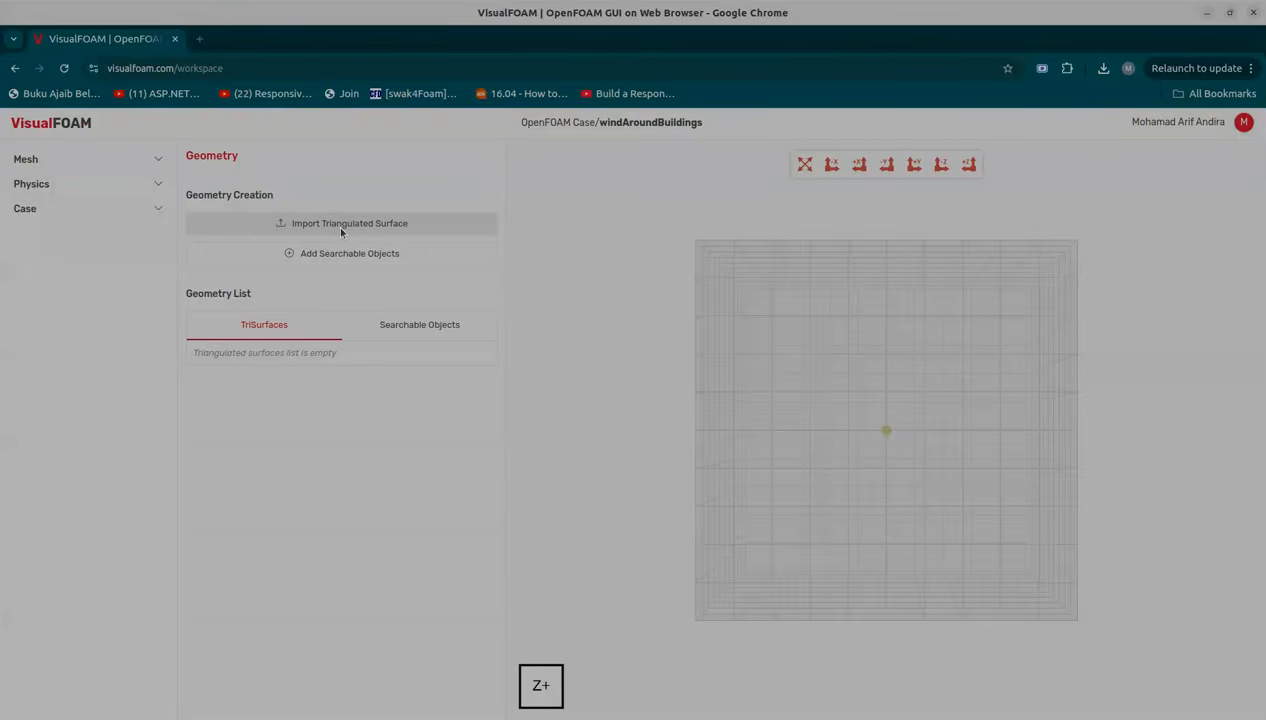
double_click(580, 326)
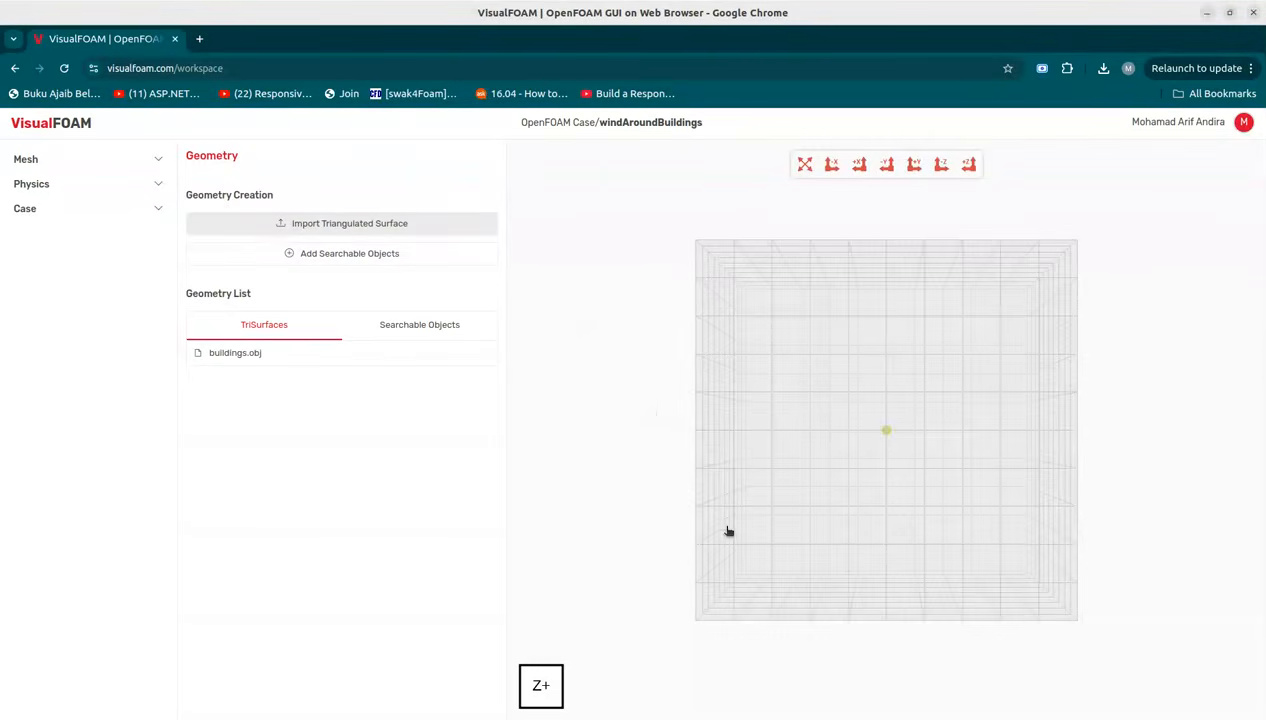
drag(726, 515, 717, 473)
mouse_move(791, 424)
mouse_down()
mouse_move(838, 445)
mouse_move(836, 497)
mouse_move(763, 424)
mouse_move(827, 457)
mouse_move(790, 440)
mouse_up()
Step: Add a Box searchable object to the geometry
click(415, 325)
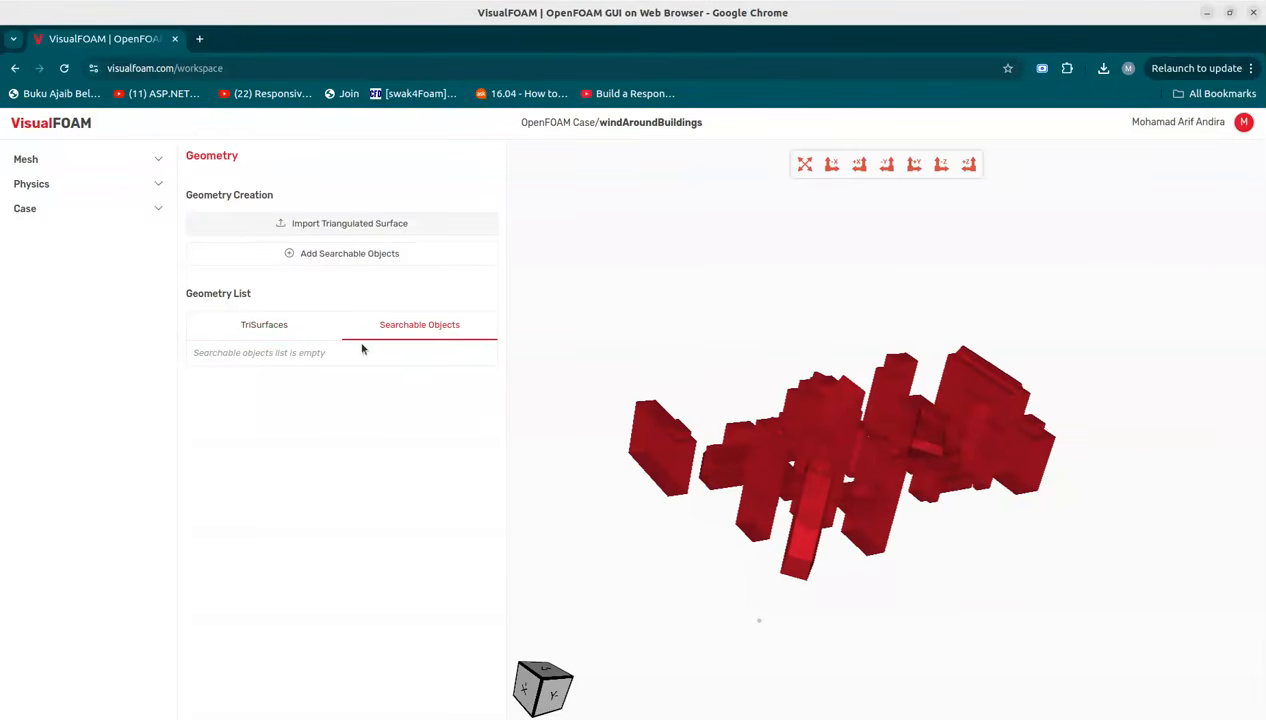
click(310, 255)
click(376, 404)
click(372, 258)
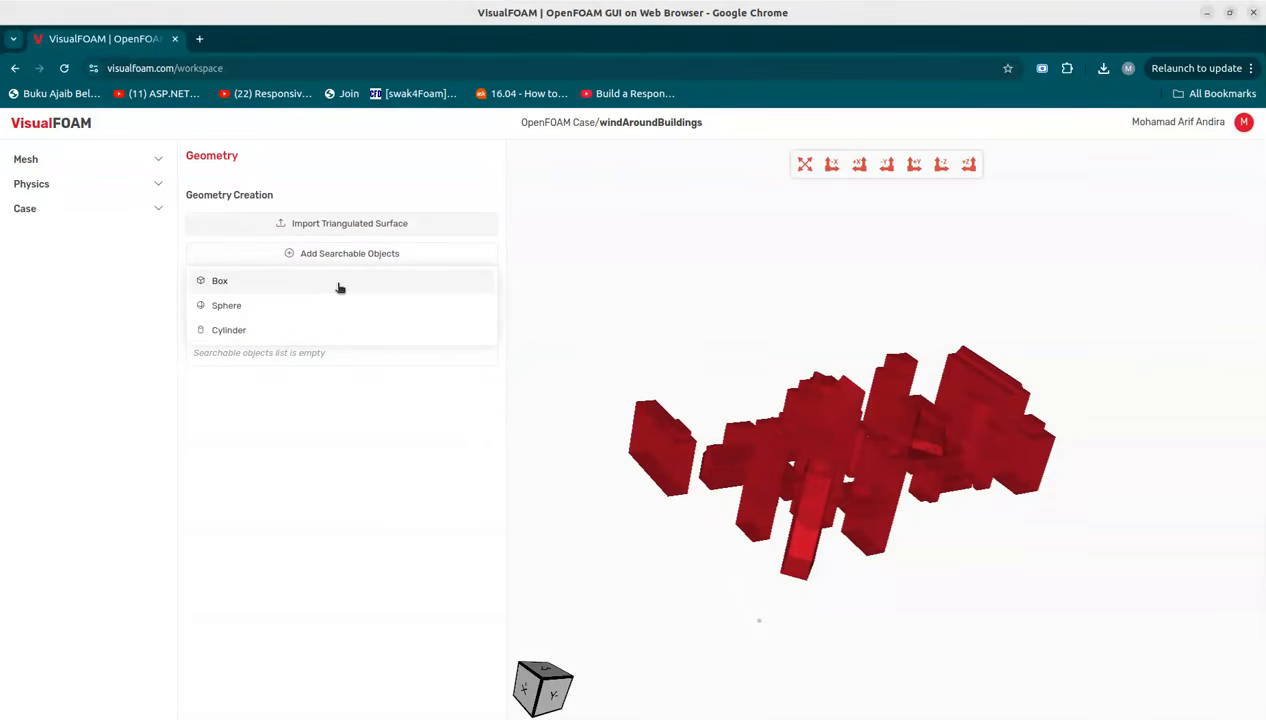
click(318, 286)
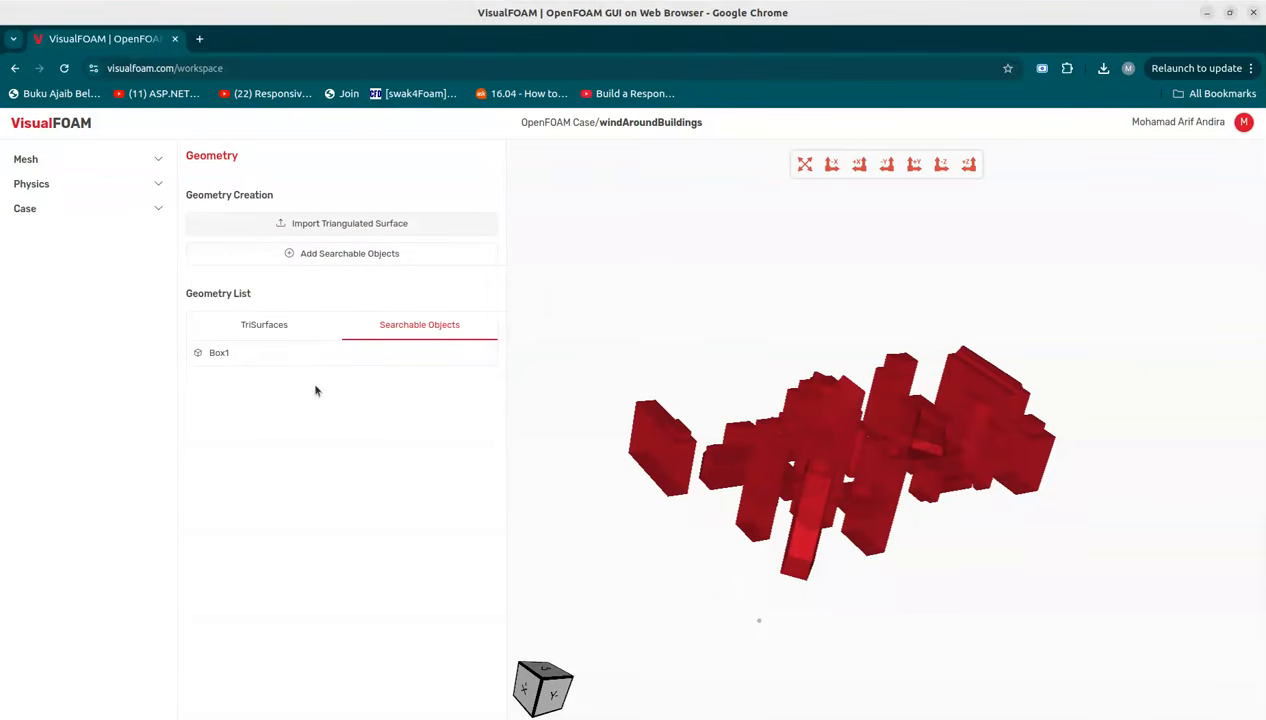
Step: Rename the box to refinementBox and set its minimum corner to 0, 0, 0 m
click(311, 354)
drag(305, 417, 269, 420)
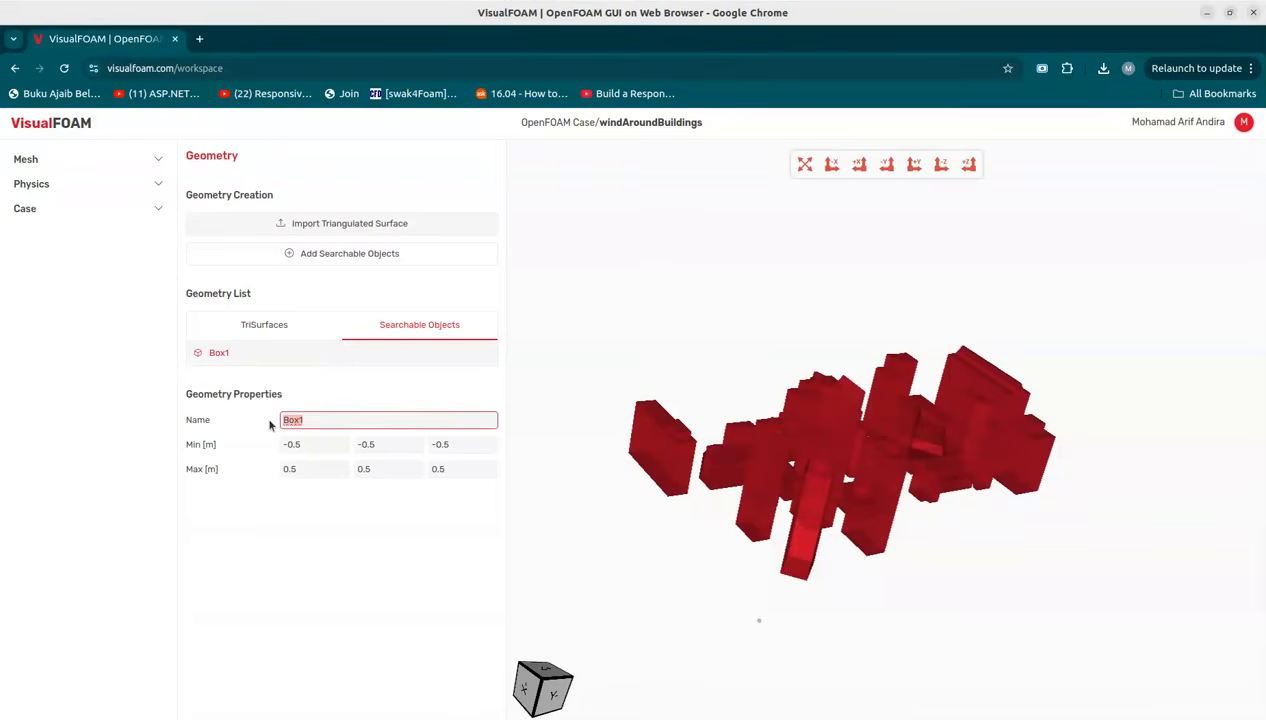
text(refinem)
key(BackSpace)
text(ementBox)
key(Tab)
text(0)
key(Tab)
text(0)
key(Tab)
text(0)
key(Tab)
Step: Set the refinement box's maximum corner to 250, 180, 90 m and save the property
text(2)
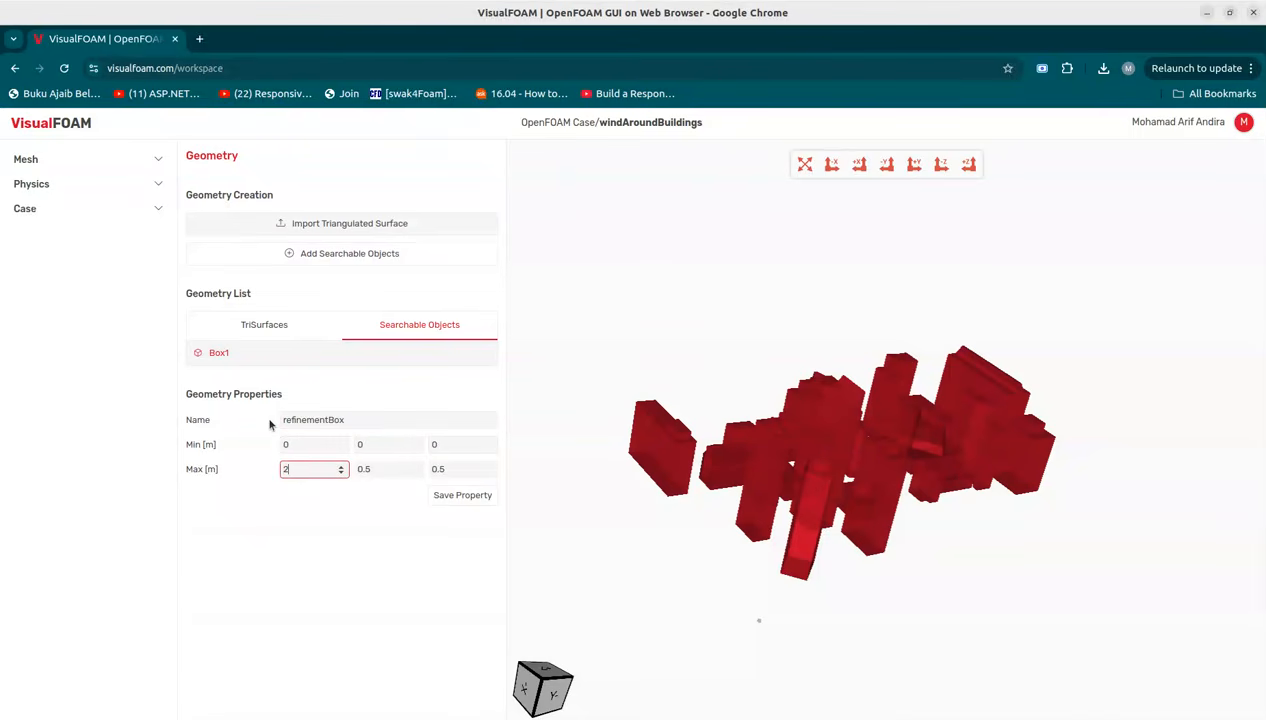
key(Tab)
text(1)
key(Tab)
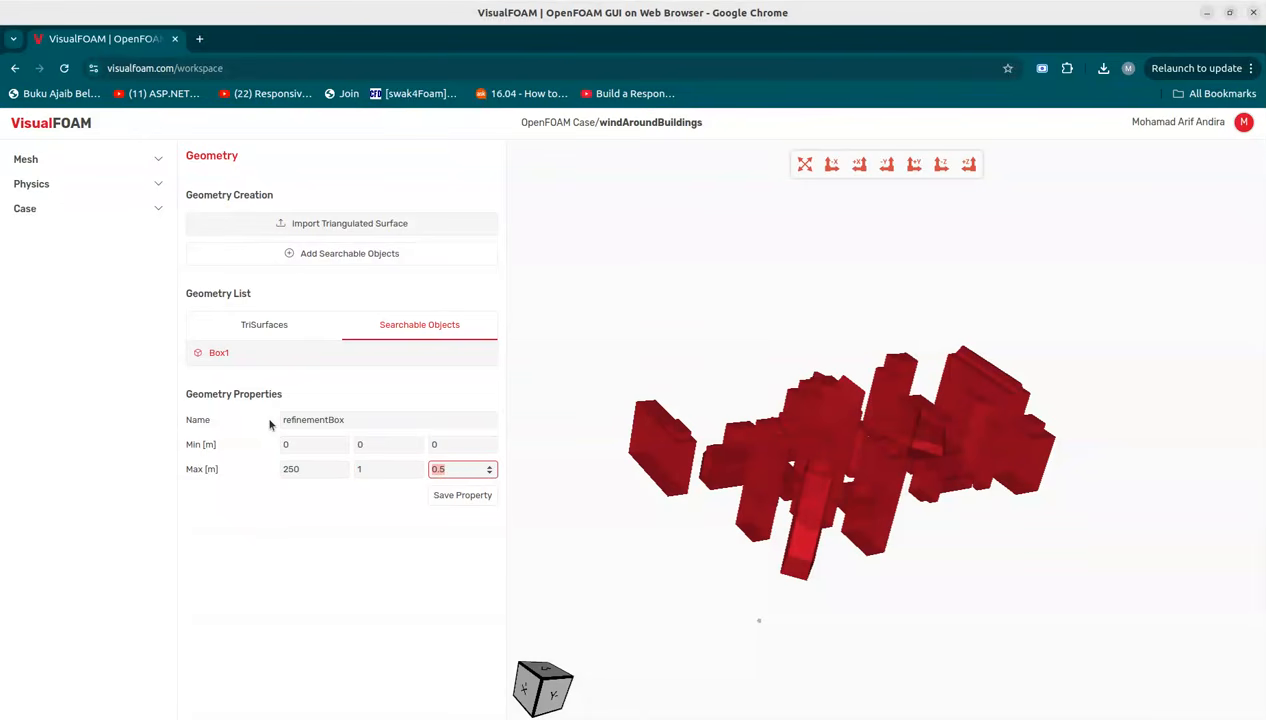
click(380, 466)
text(80)
key(Tab)
text(90)
click(440, 496)
drag(754, 517, 723, 522)
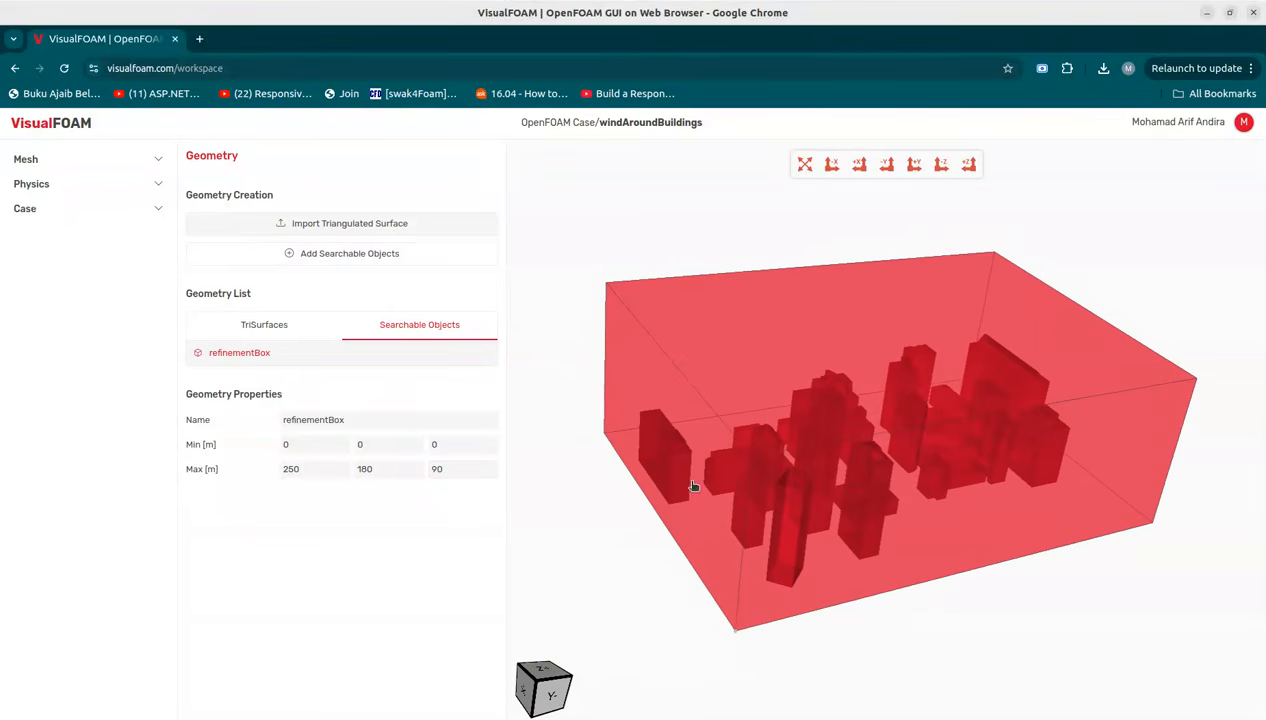
Step: Open the BlockMesh settings and set the domain minimum to -20, -50, 0 m
click(130, 161)
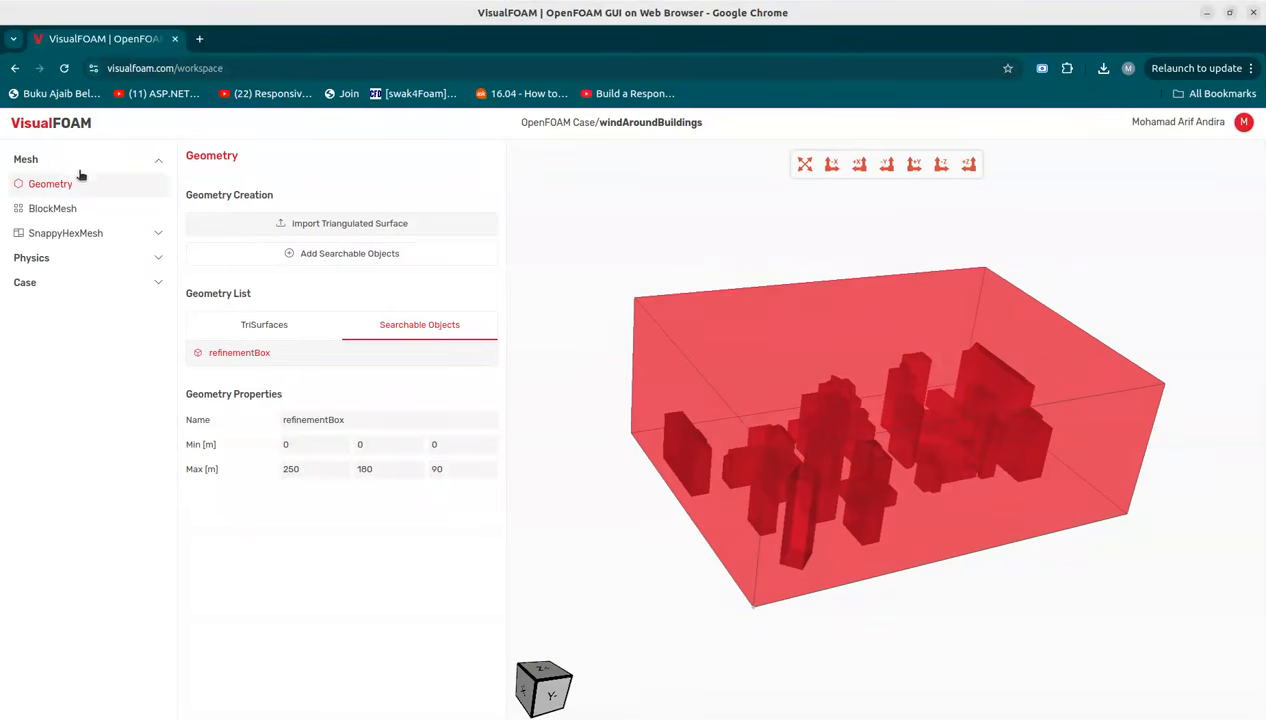
click(66, 205)
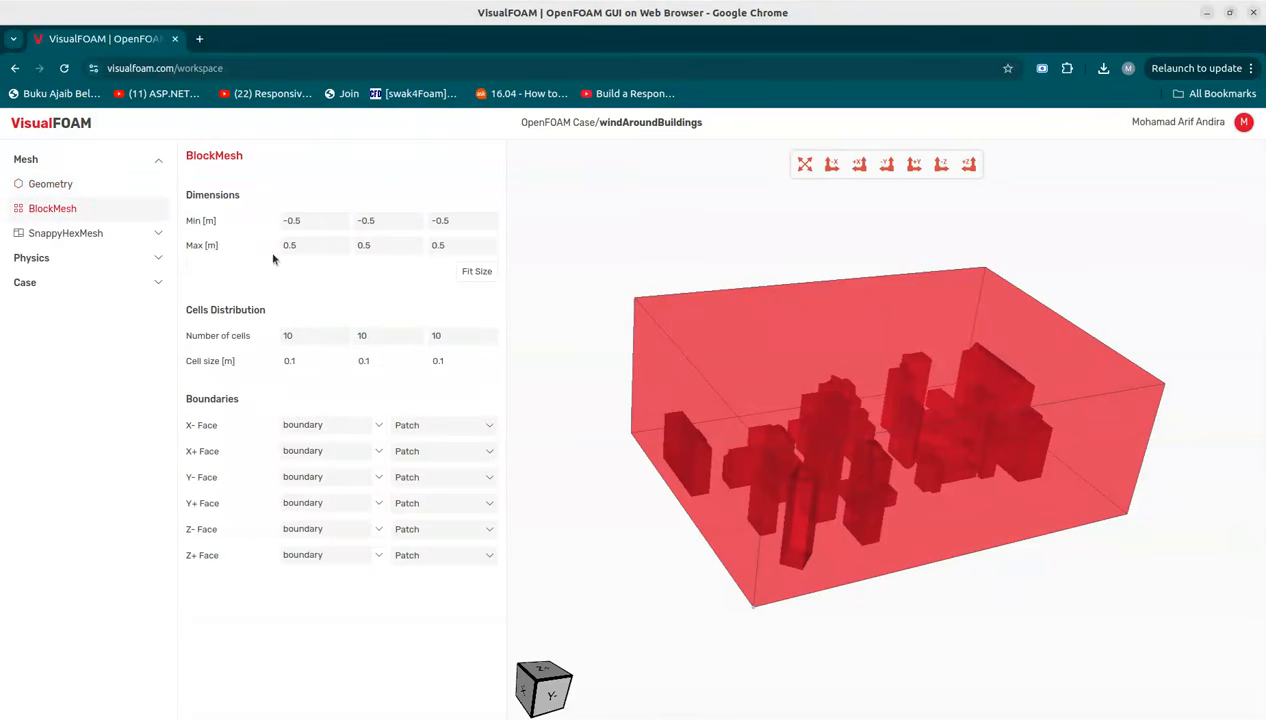
drag(309, 220, 272, 220)
text(-)
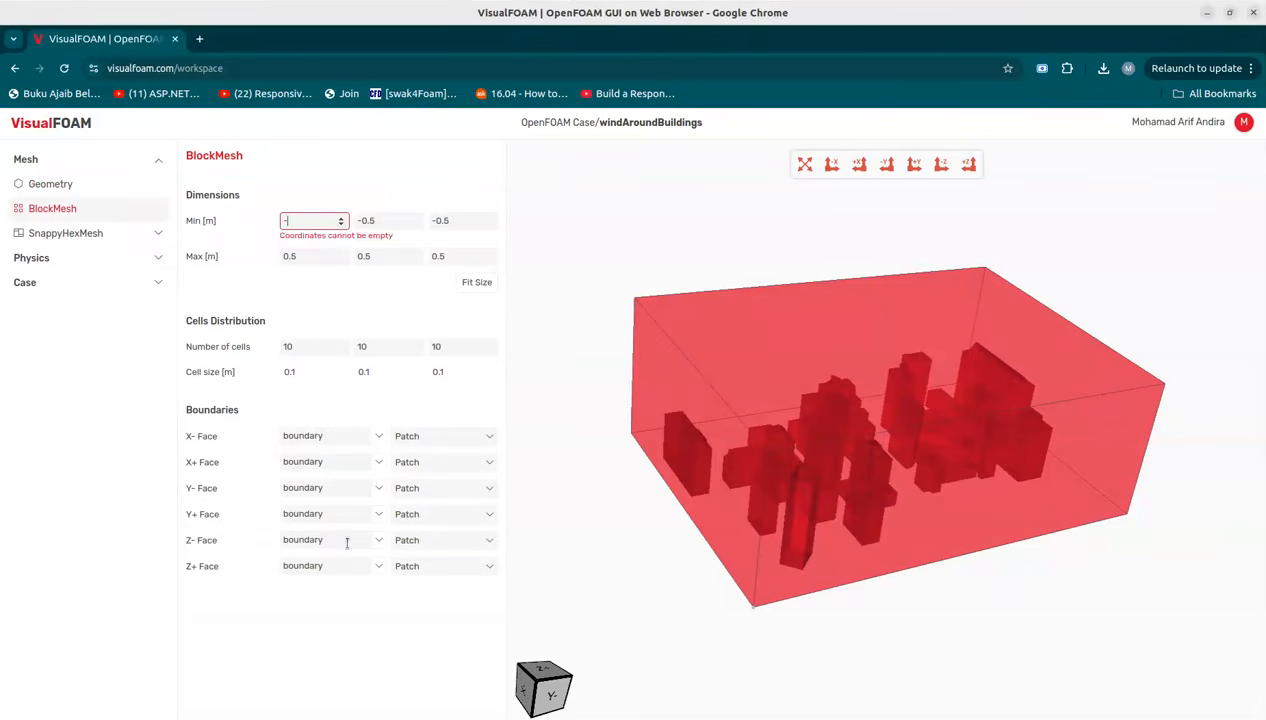
text(20)
key(Tab)
text(-50)
key(Tab)
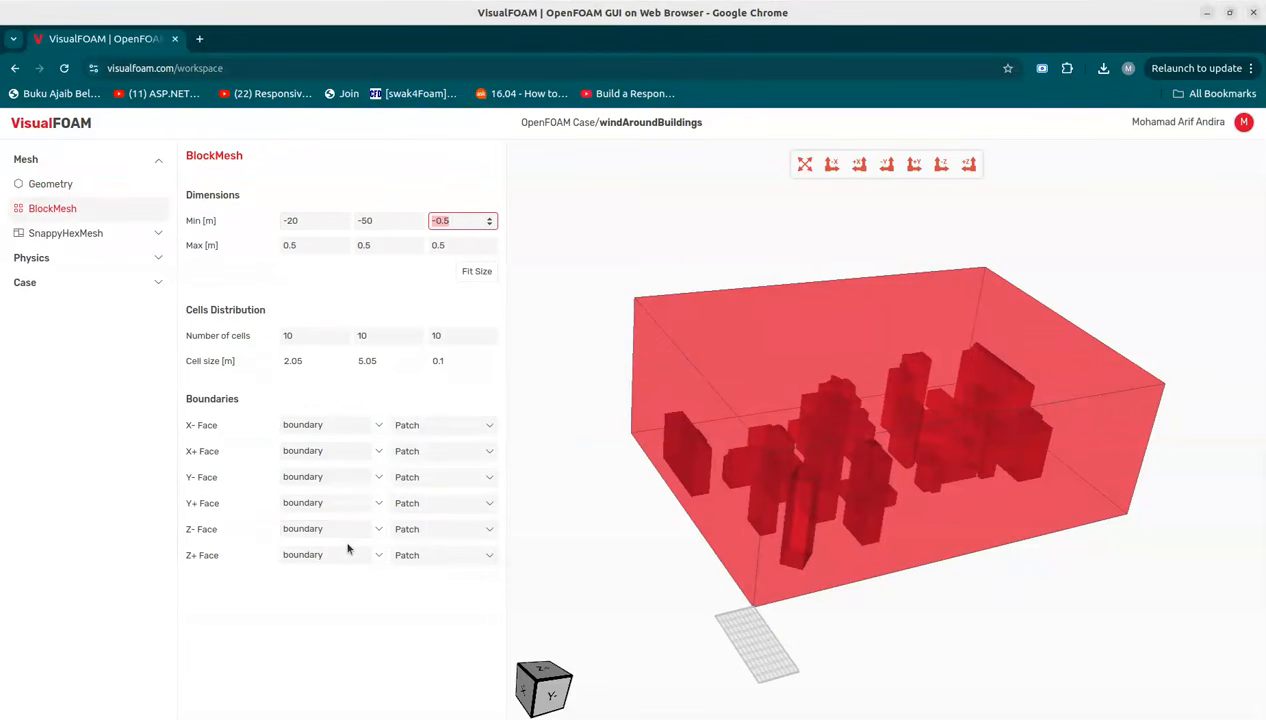
text(0)
Step: Set the block mesh domain maximum to 330, 230, 140 m
key(Tab)
text(330)
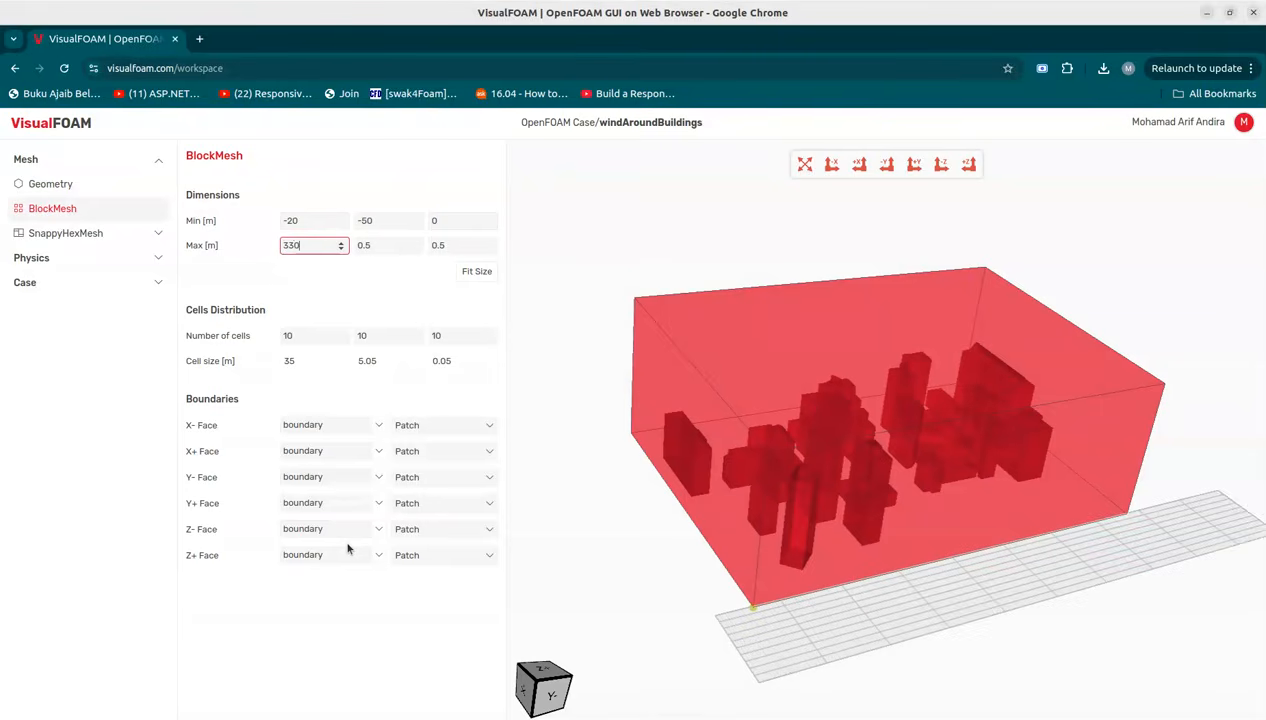
key(Tab)
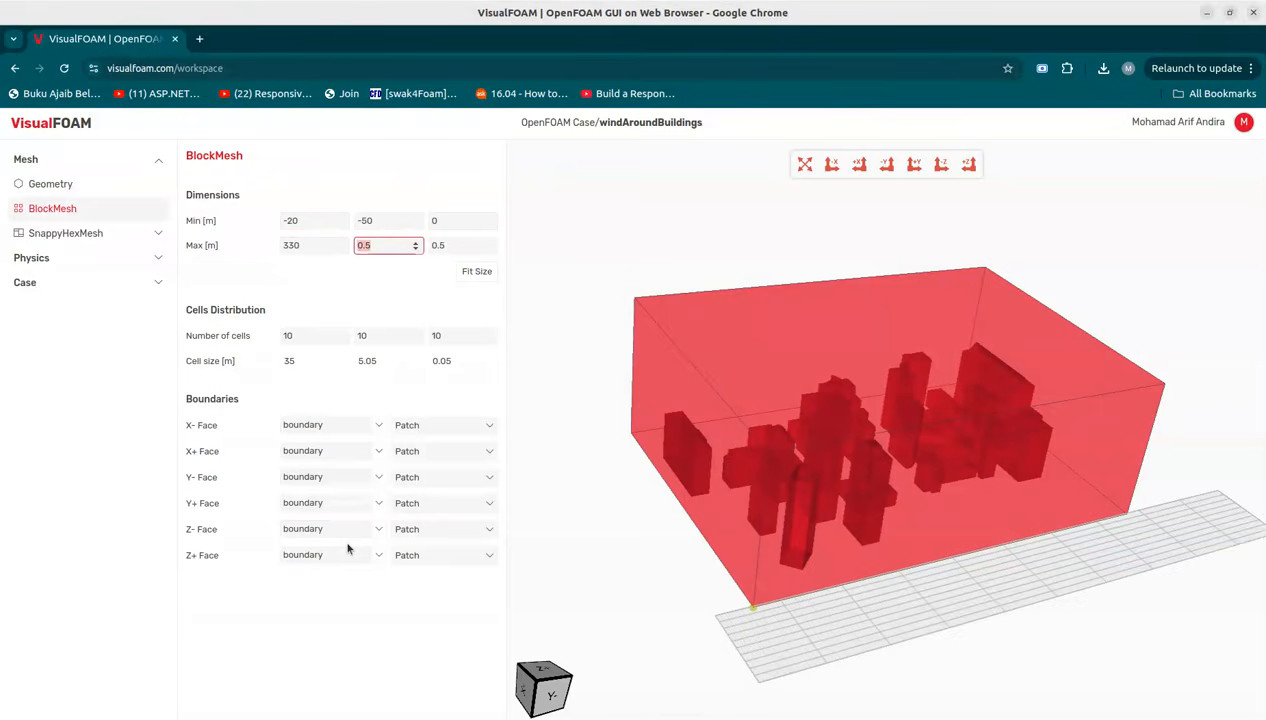
text(230)
key(Tab)
text(140)
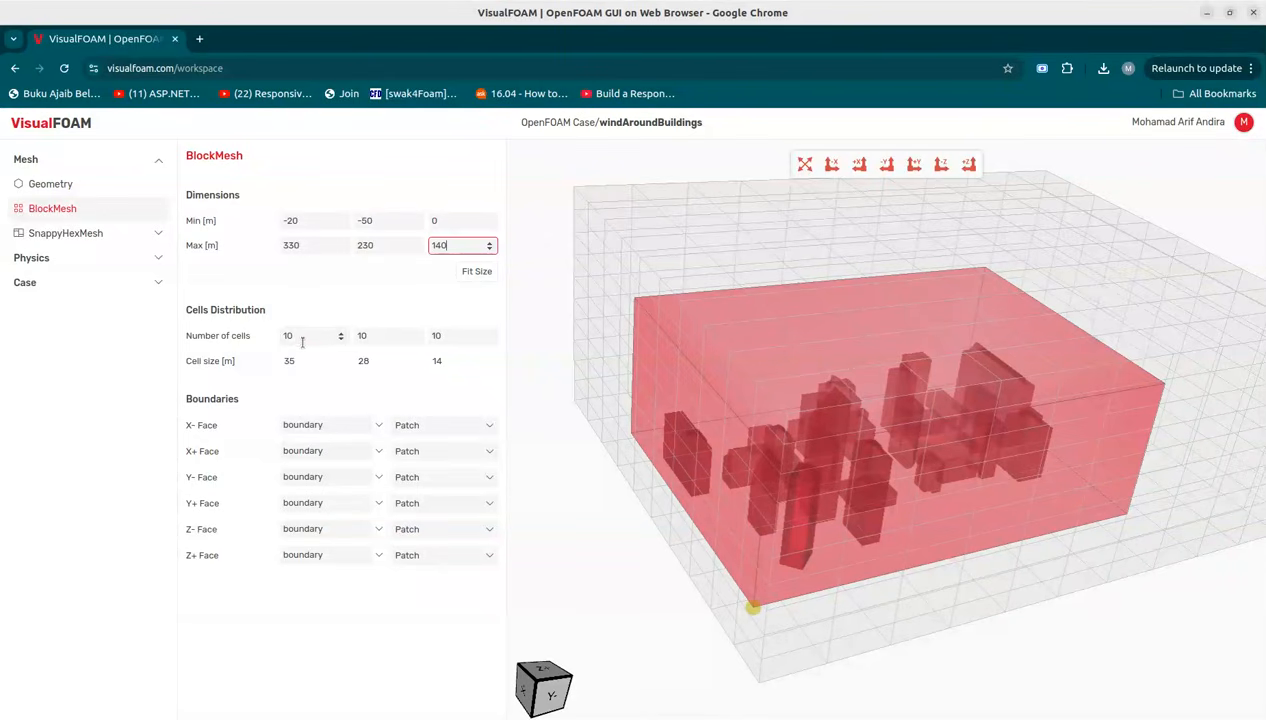
Step: Set the number of block mesh cells to 25, 20 and 10
drag(297, 339, 275, 340)
text(25)
key(Tab)
text(20)
key(Tab)
text(10)
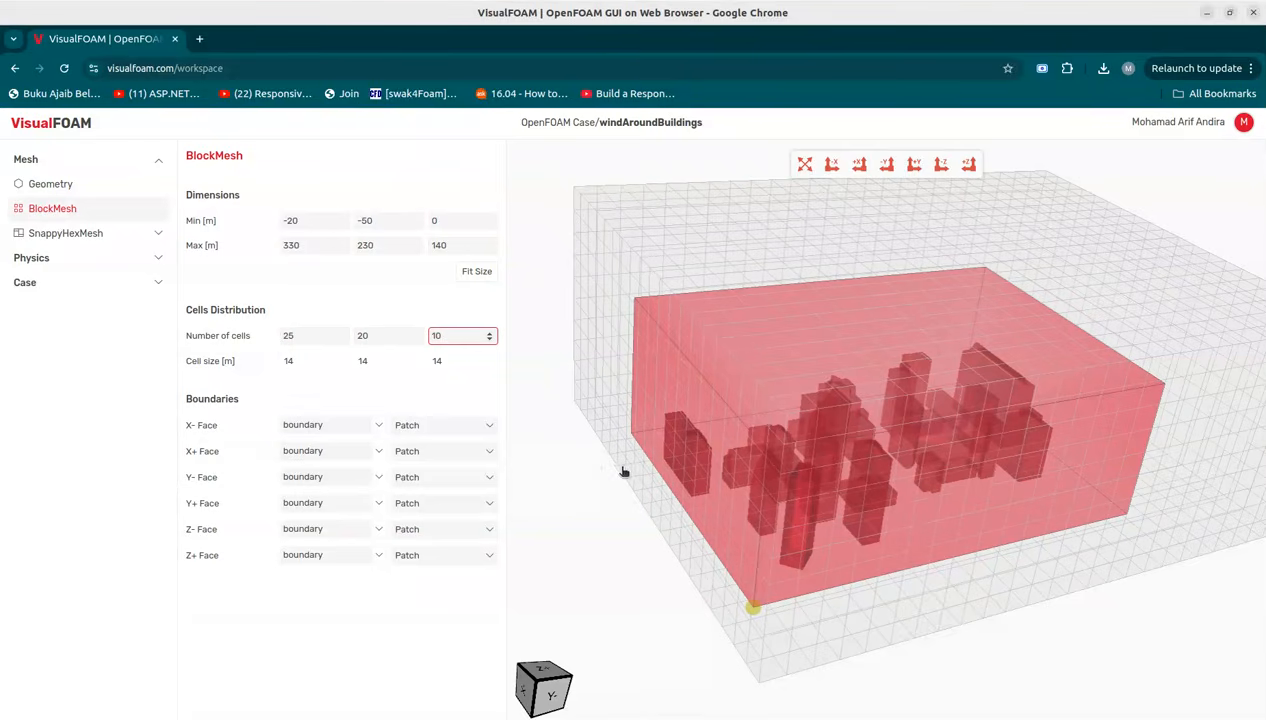
scroll(625, 455, down, 3)
click(690, 498)
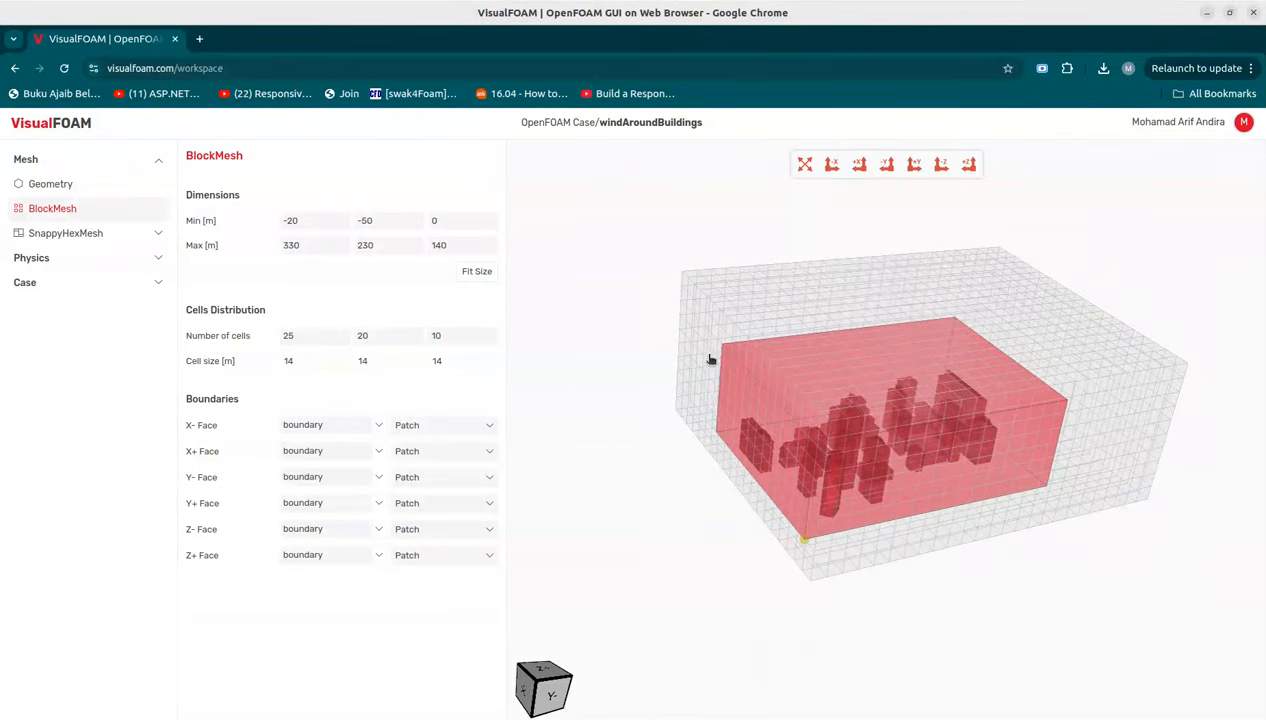
Step: Name the X- face inlet, the X+ face outlet, and the Y-, Y+ and Z+ faces frontAndBack
click(379, 425)
key(Return)
click(377, 453)
click(310, 516)
click(379, 477)
click(326, 595)
click(384, 510)
click(384, 510)
click(382, 506)
click(325, 620)
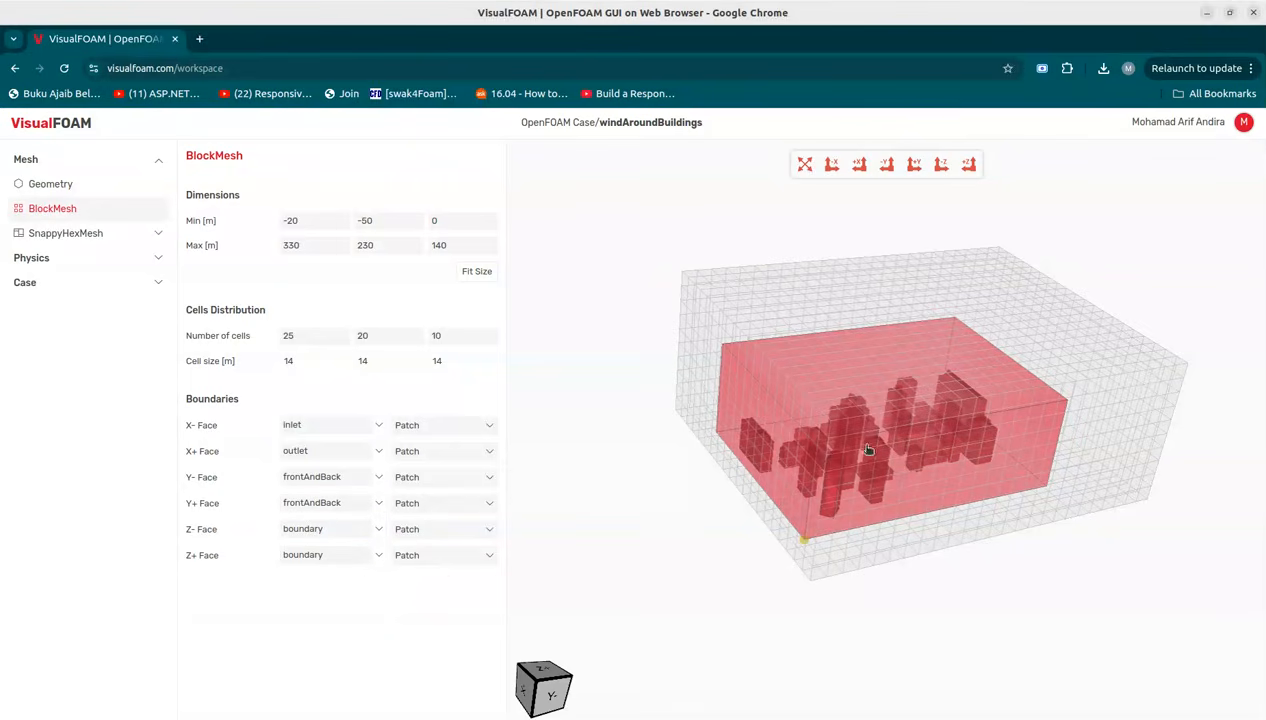
click(376, 557)
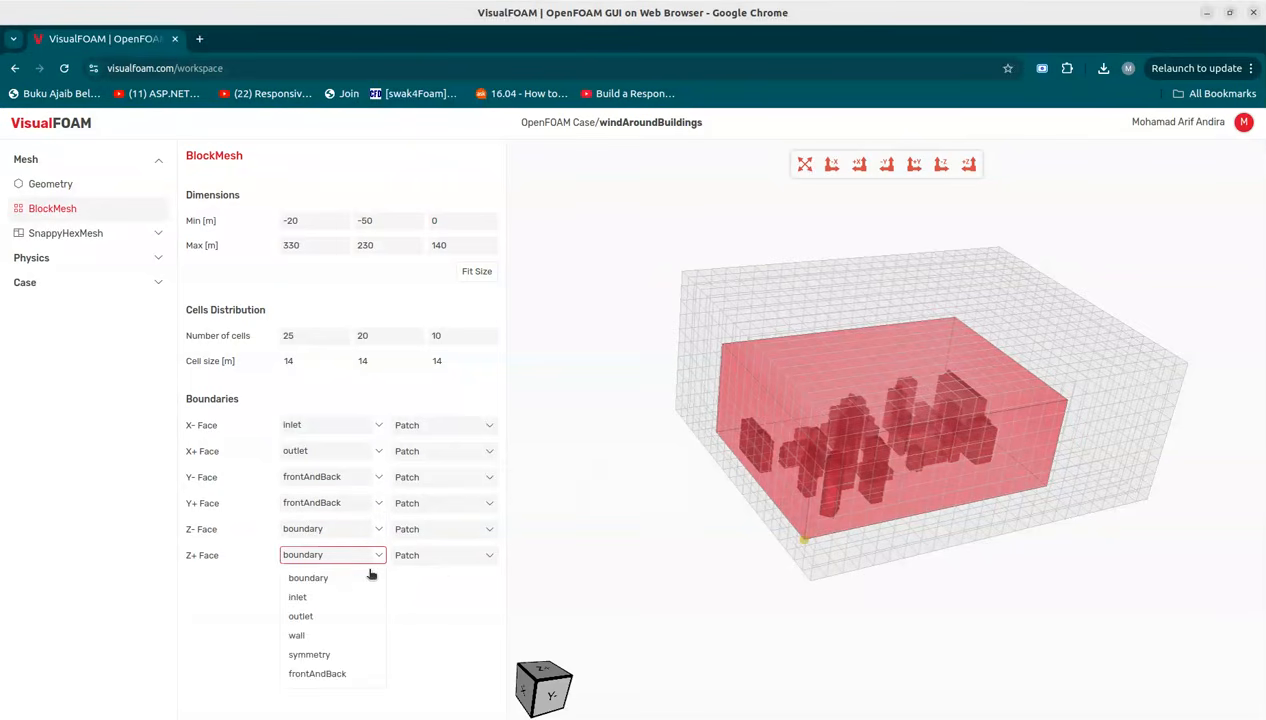
click(328, 674)
Step: Set the Y-, Y+ and Z+ face types to Symmetry, and name the Z- face ground with type Wall
click(457, 484)
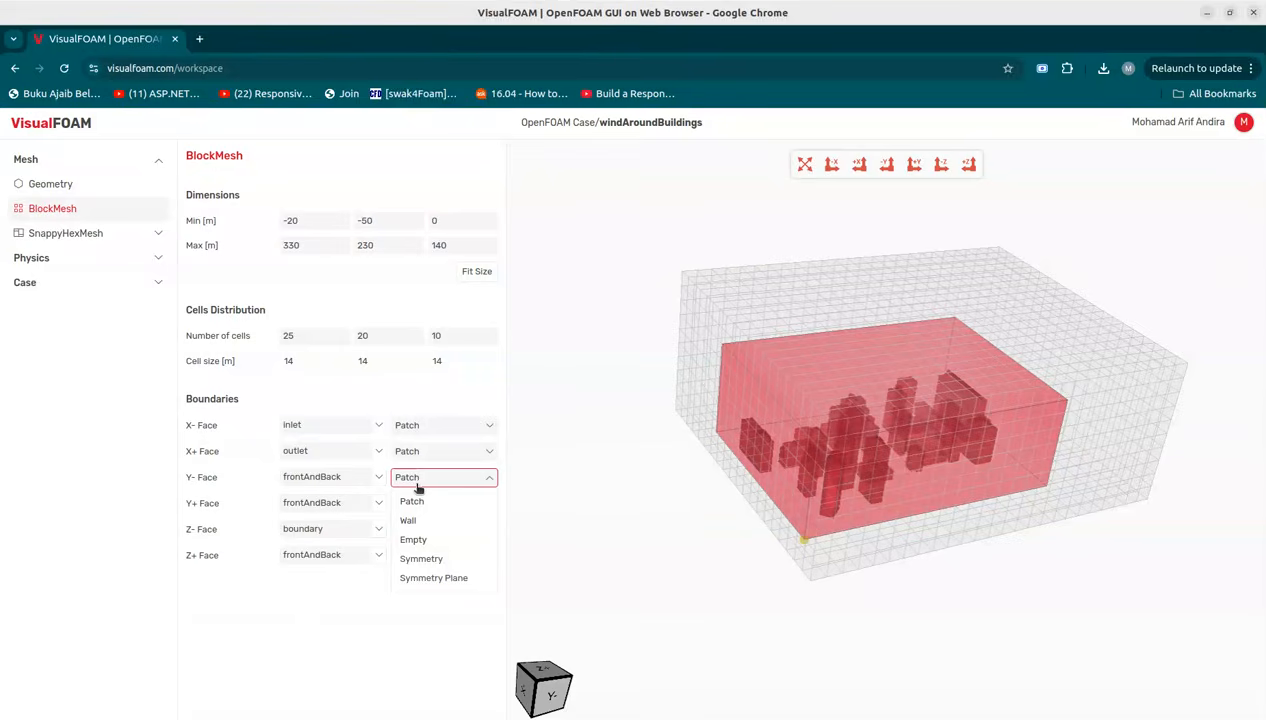
click(436, 559)
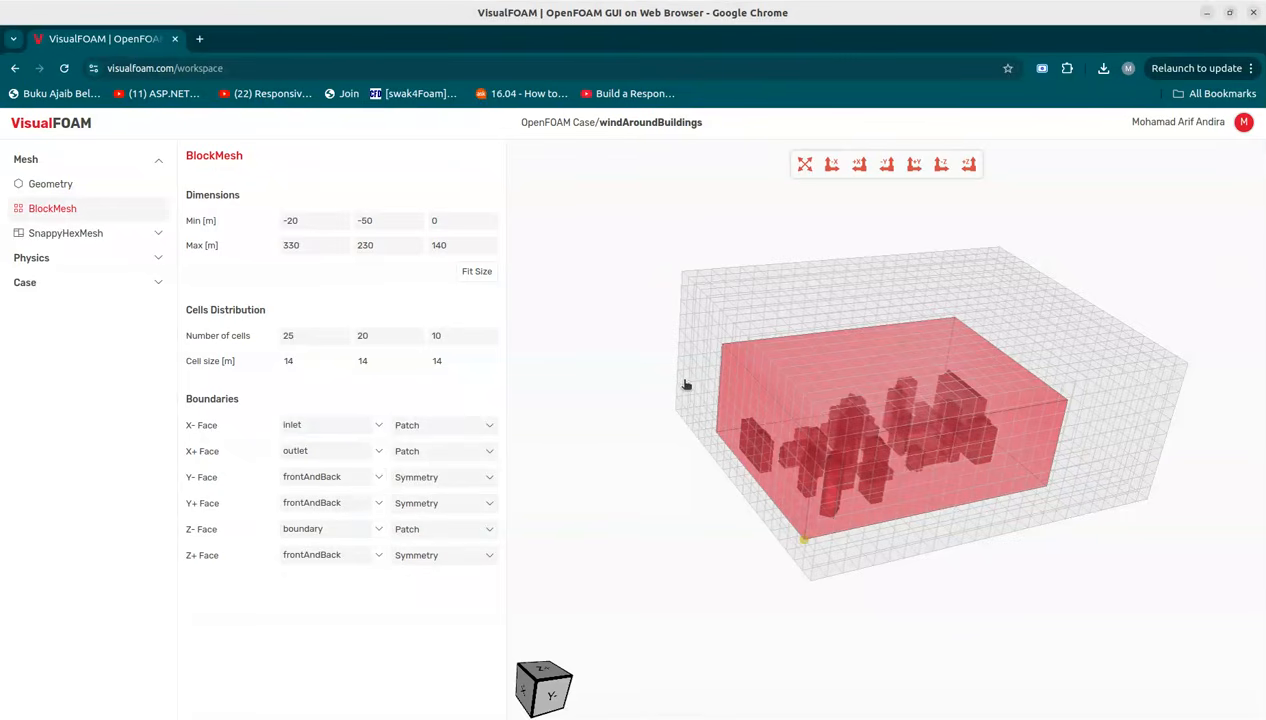
drag(356, 529, 187, 532)
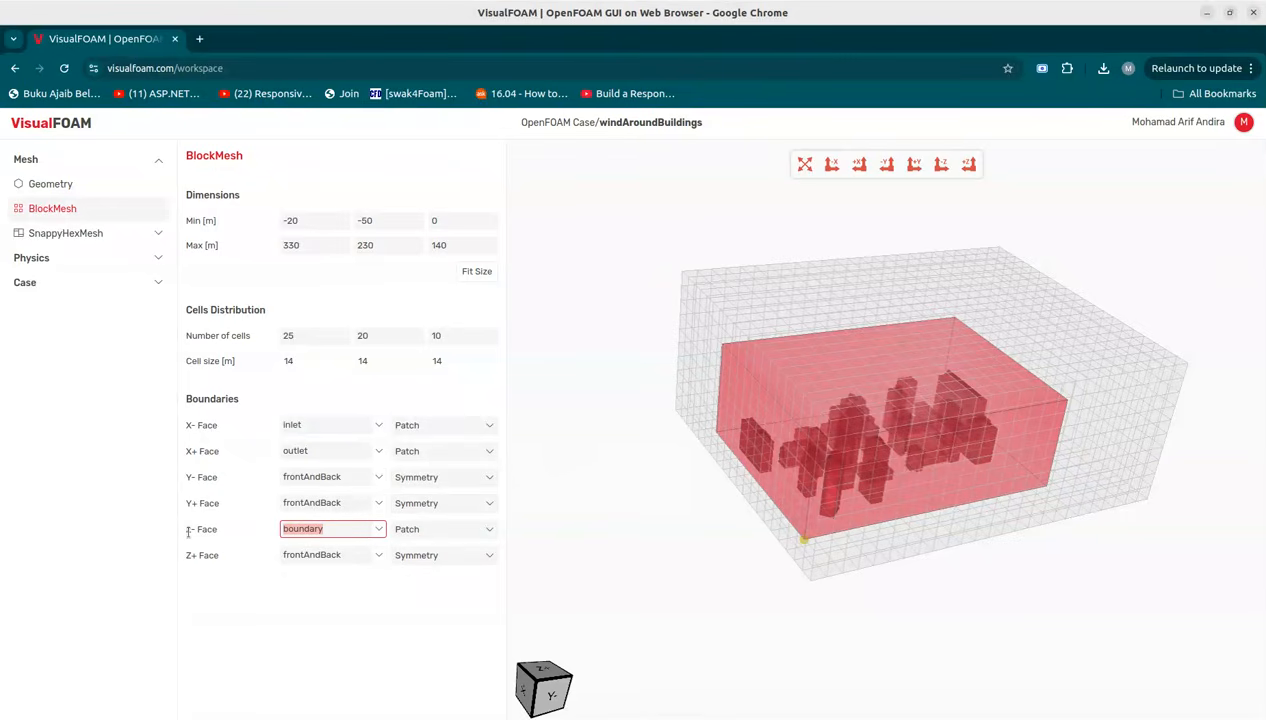
text(ground)
click(440, 536)
click(430, 571)
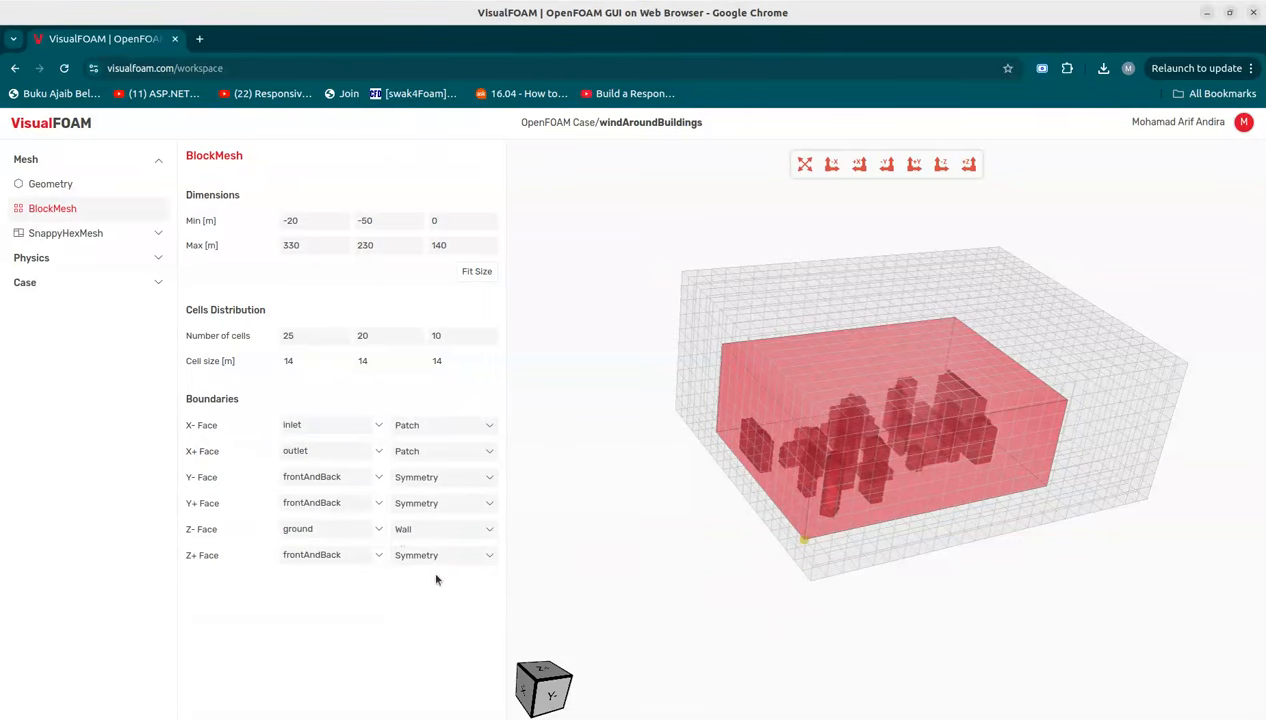
Step: Disable the Add Layers step in the SnappyHexMesh general settings
click(85, 234)
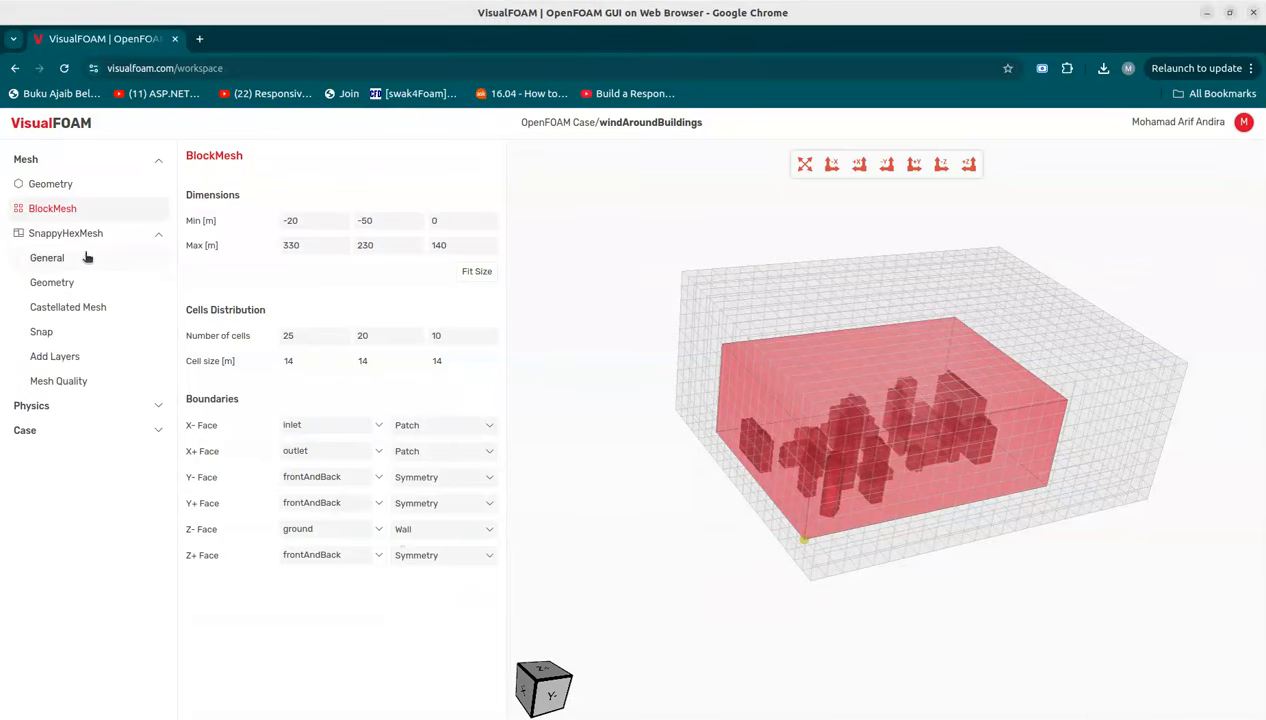
click(87, 258)
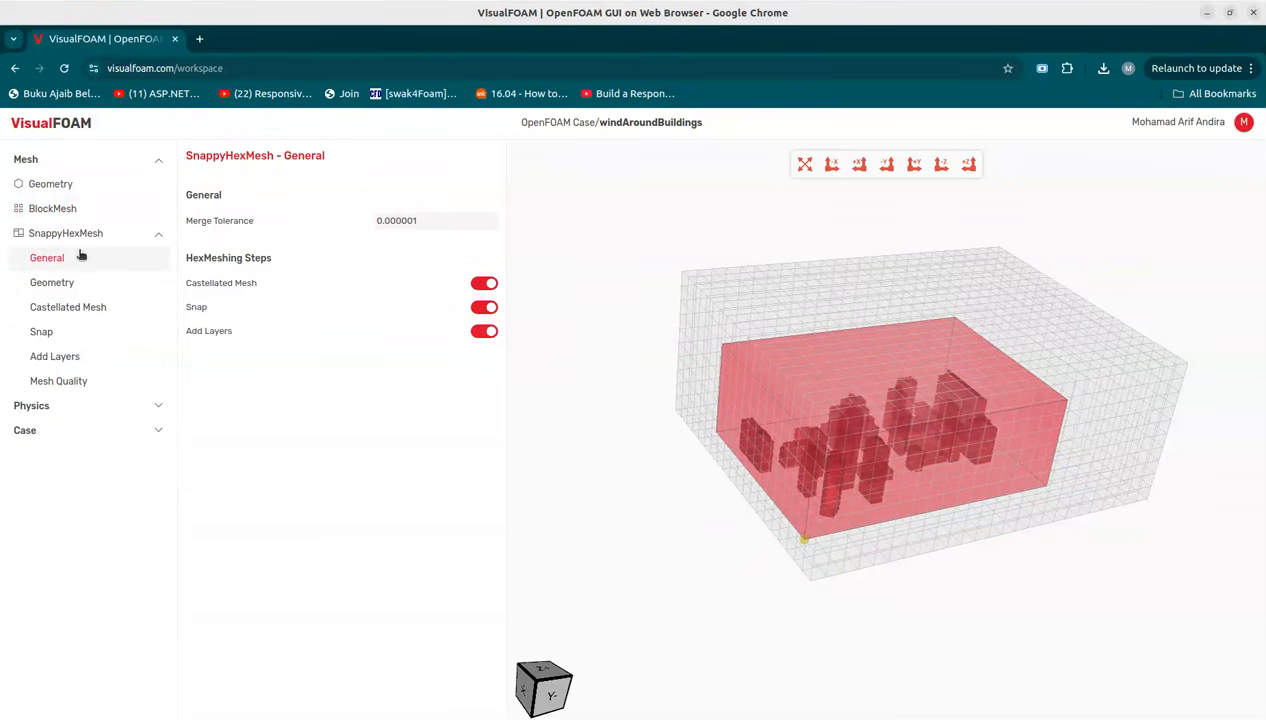
click(478, 338)
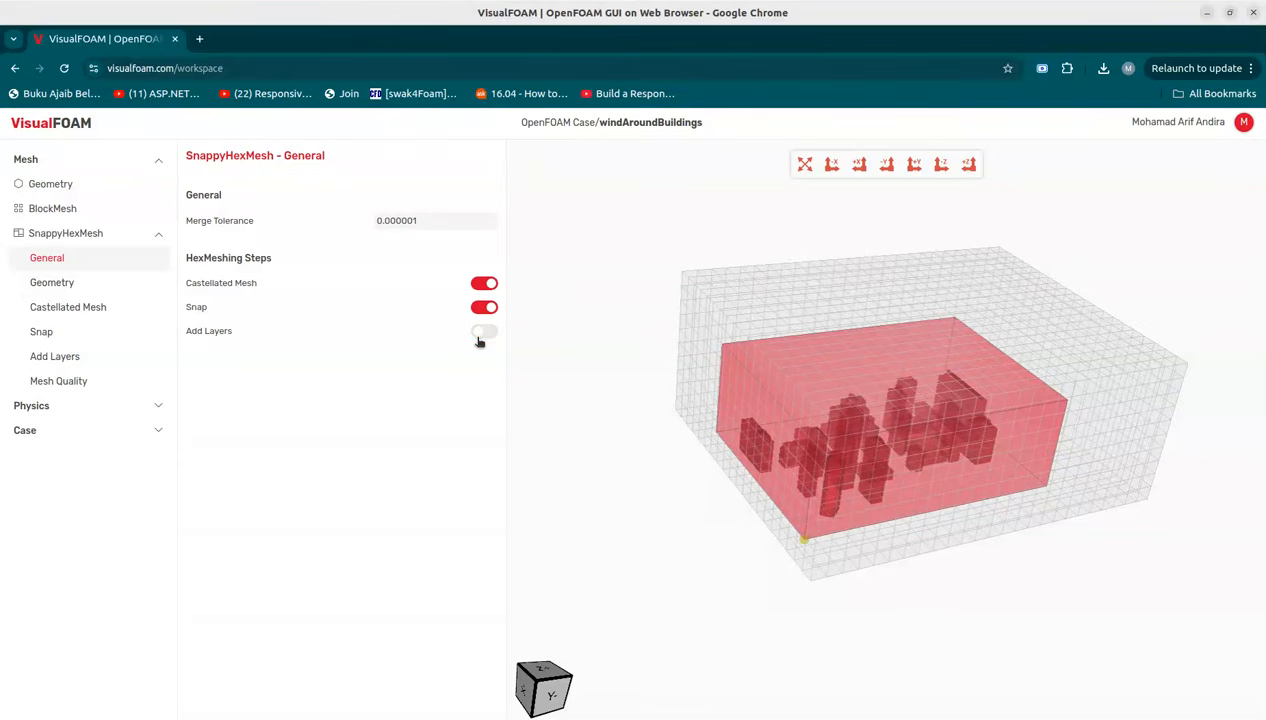
Step: Enable surface refinement for buildings with minimum and maximum level 3, and turn on edge refinement
click(91, 286)
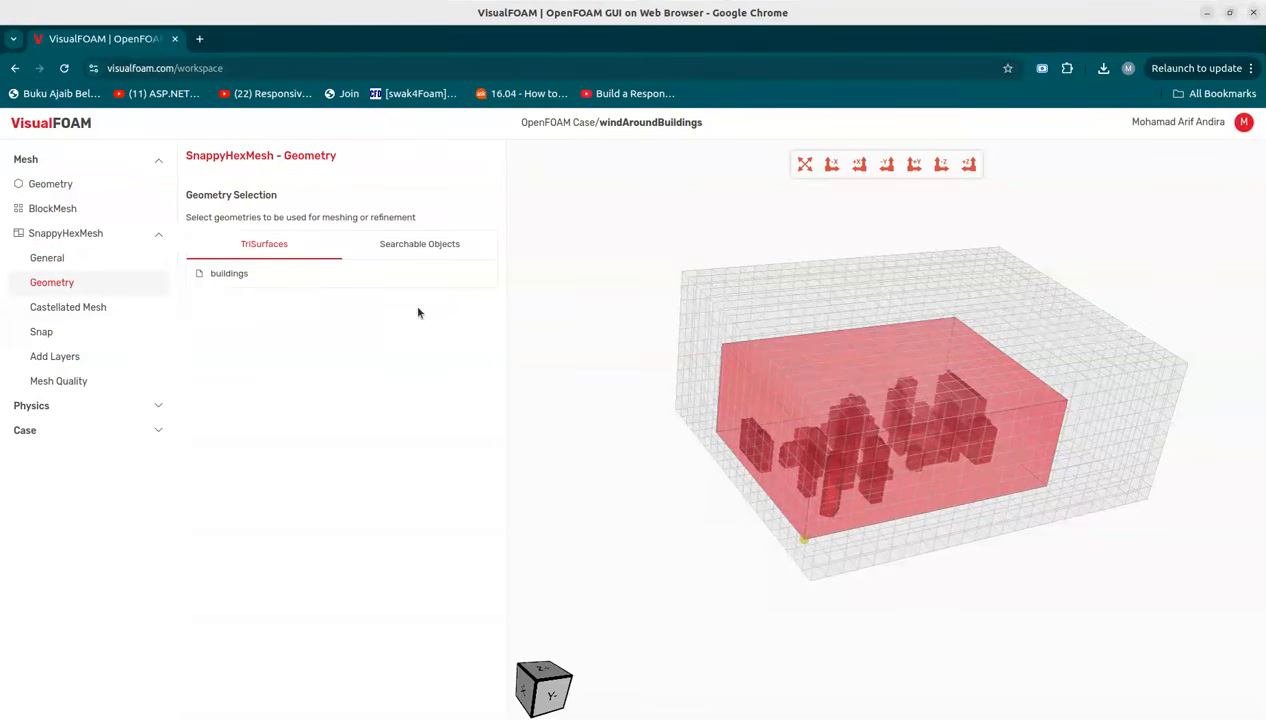
click(350, 278)
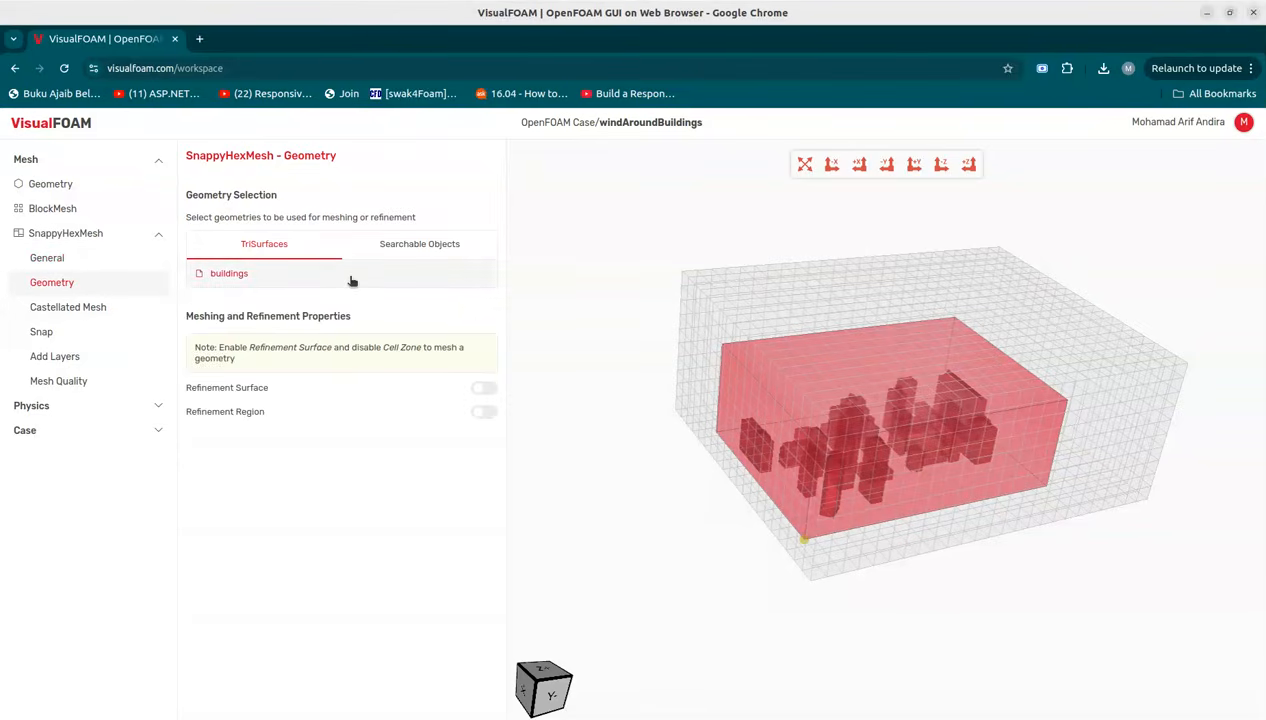
click(490, 392)
double_click(356, 412)
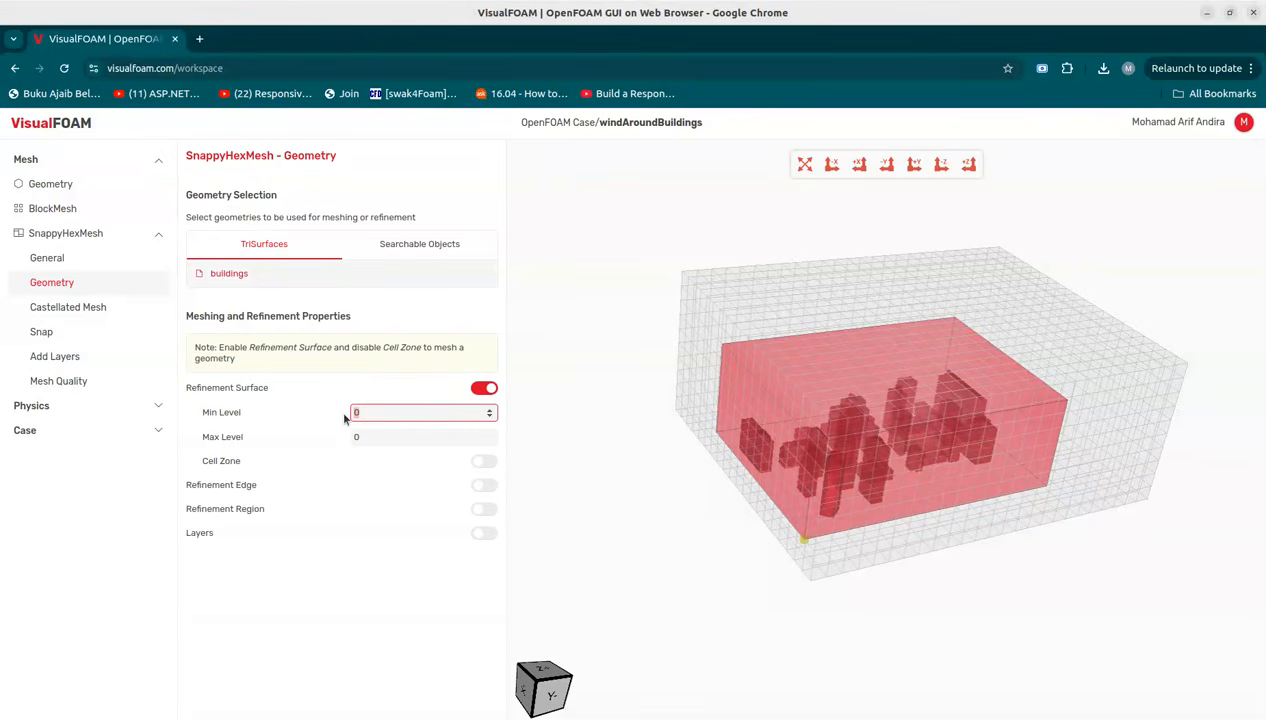
text(3)
key(Tab)
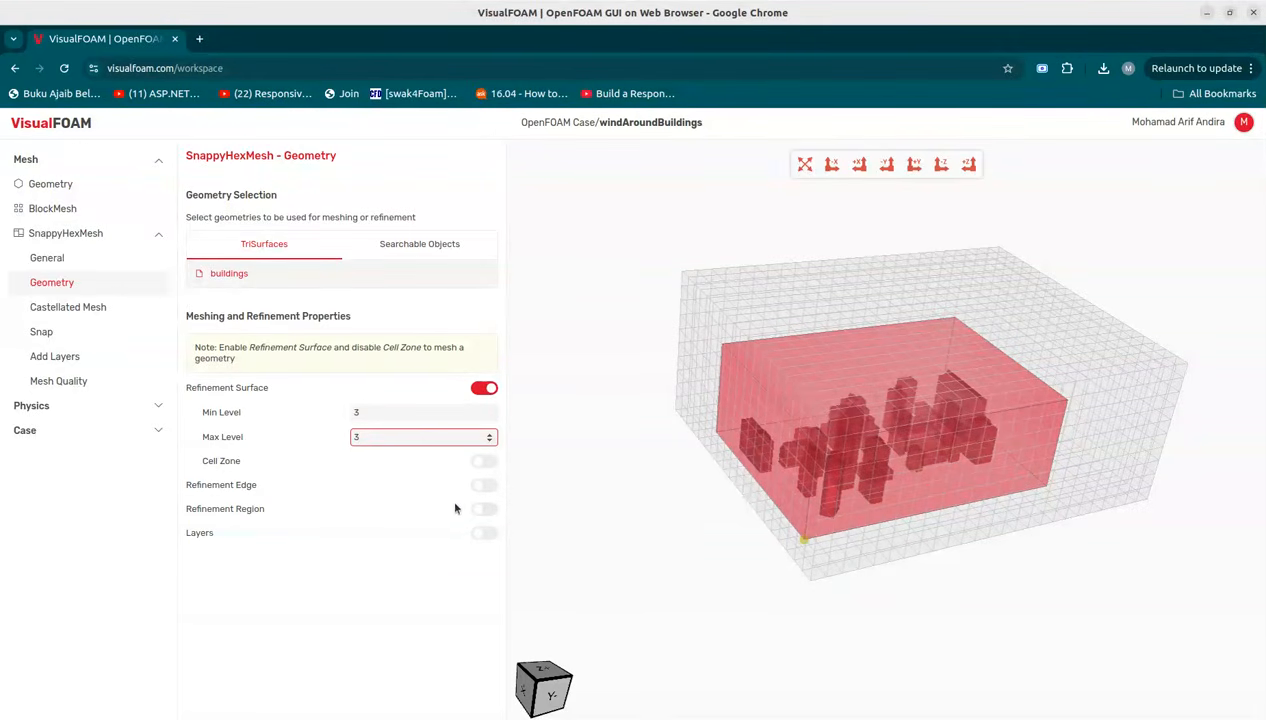
click(485, 487)
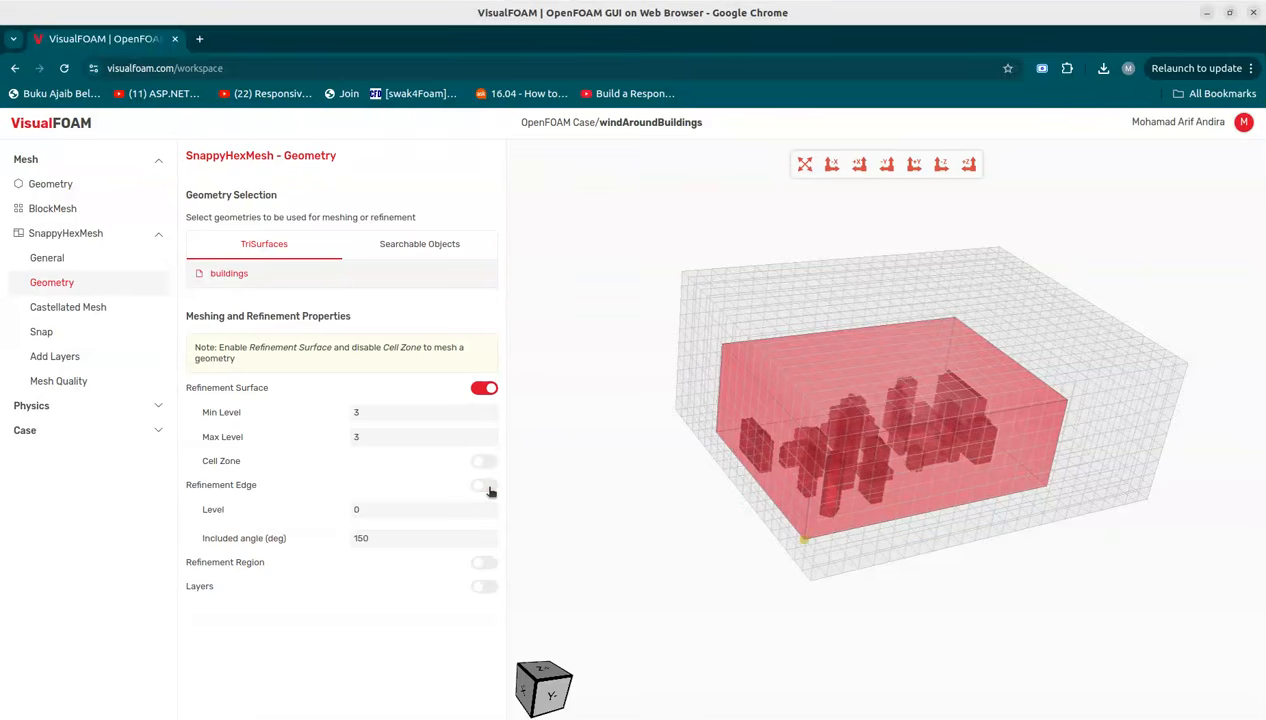
Step: Set the buildings' edge refinement level to 1, and enable region refinement for refinementBox at level 2
double_click(352, 510)
text(1)
click(430, 246)
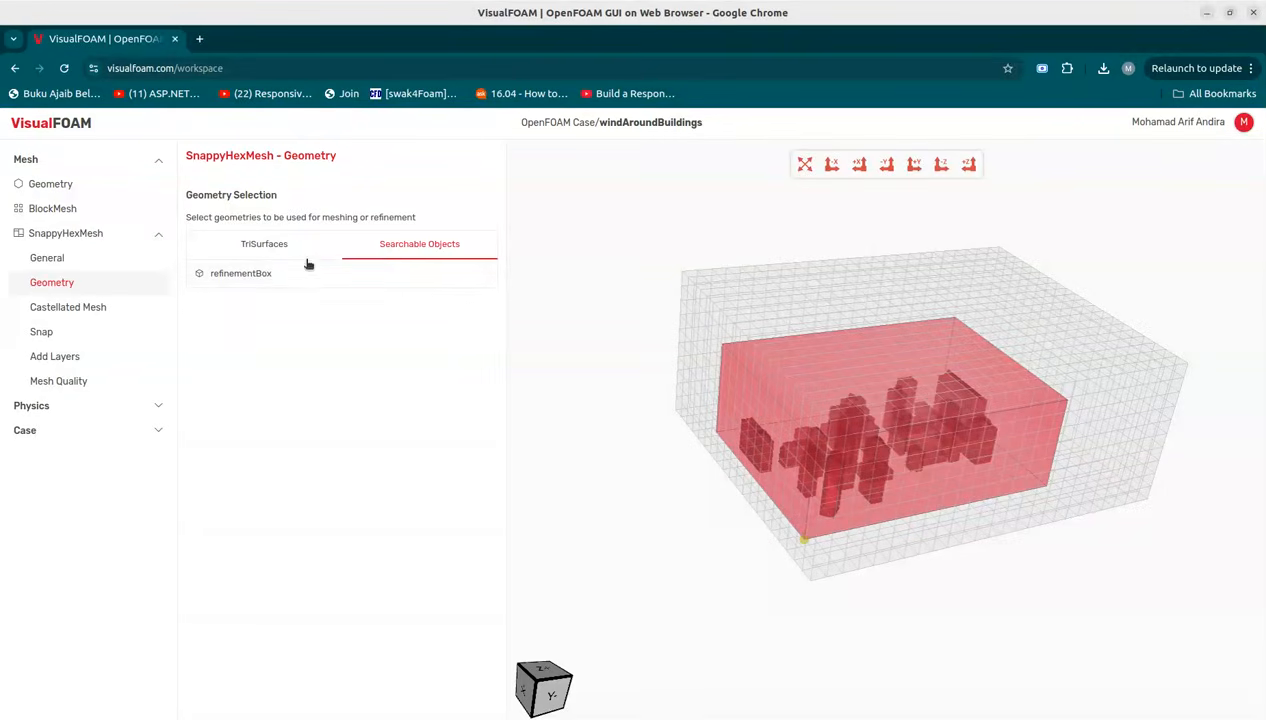
click(275, 275)
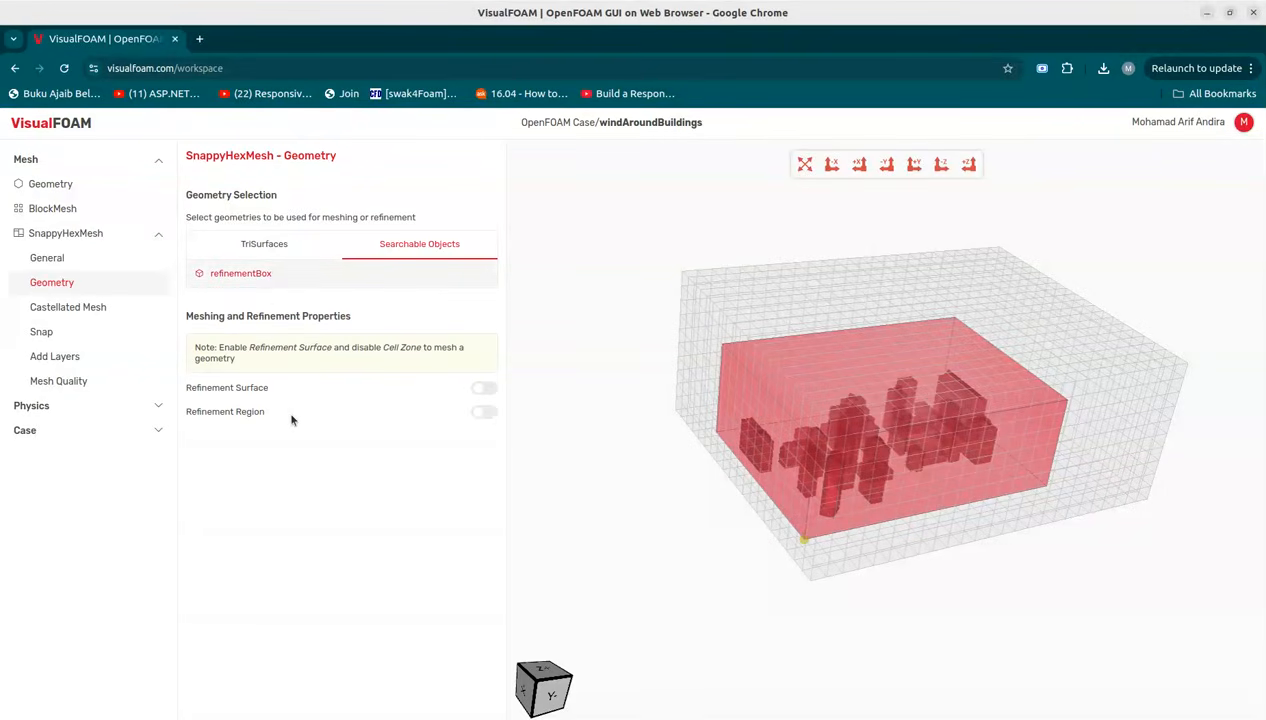
click(487, 412)
drag(371, 461, 342, 465)
text(2)
click(125, 313)
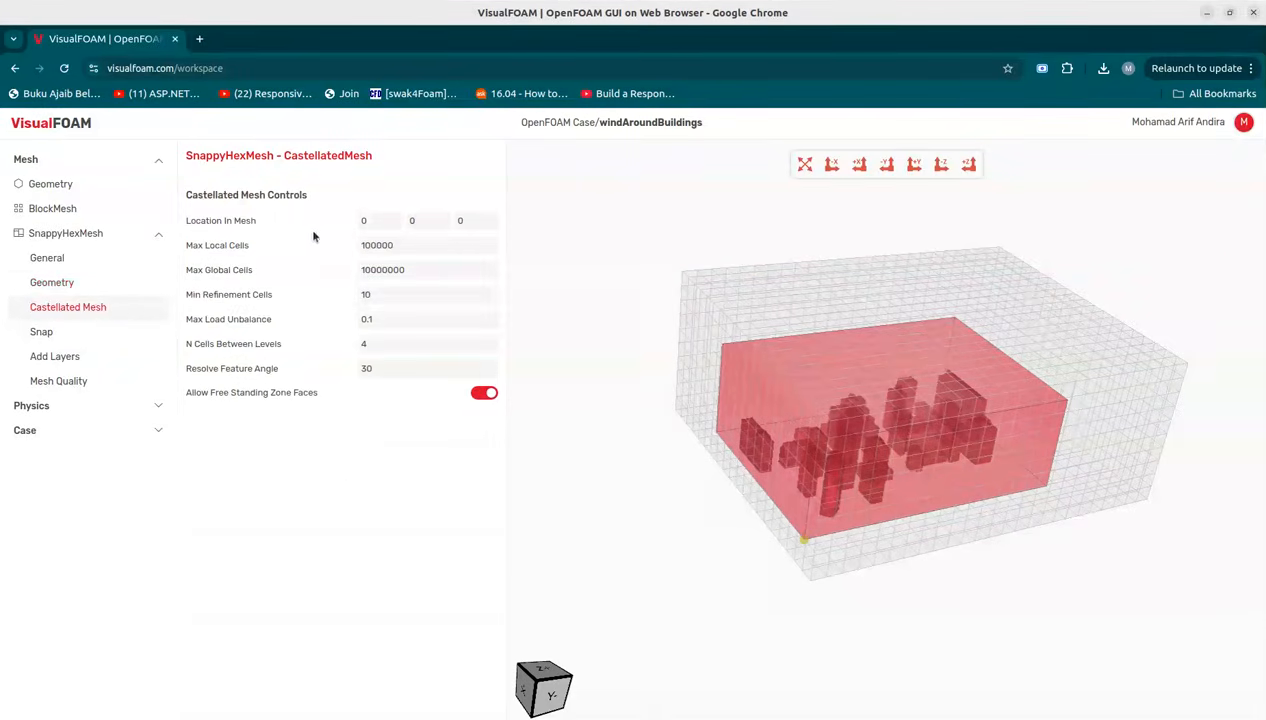
Step: Set the castellated mesh Location In Mesh to 1 1 1
drag(370, 220, 357, 220)
key(Tab)
key(Tab)
text(1)
drag(872, 436, 808, 434)
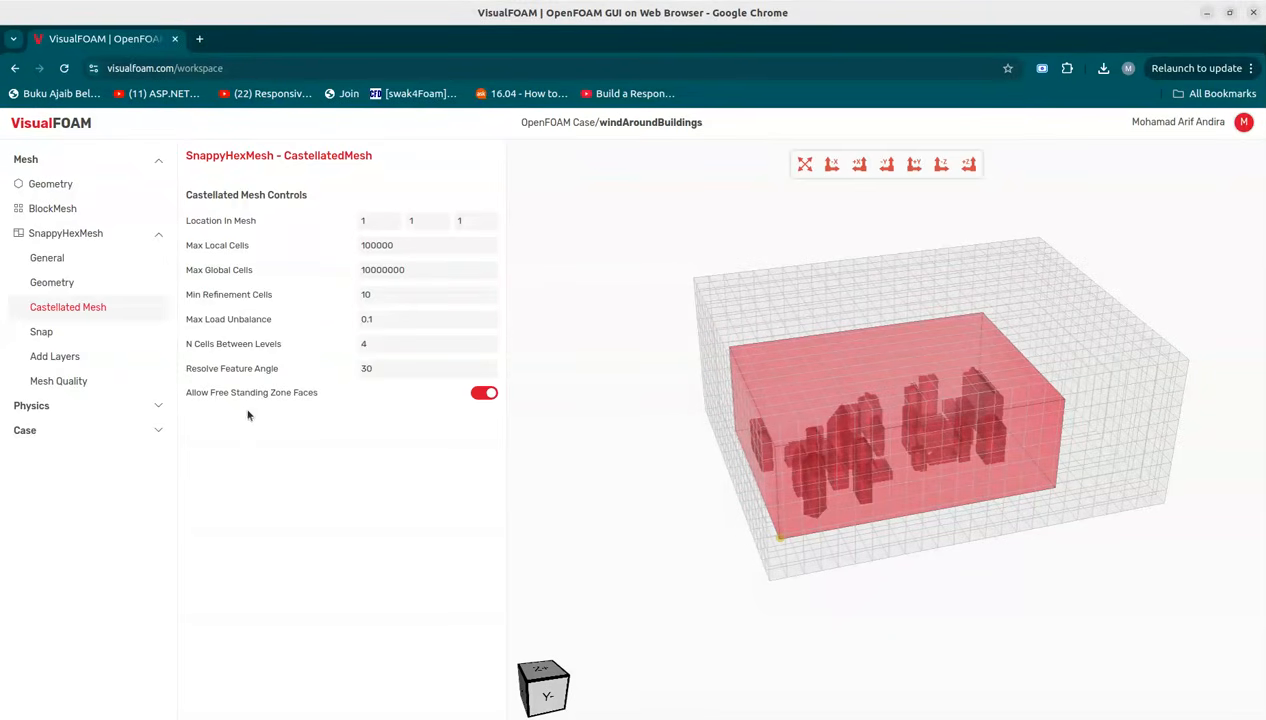
Step: Review the Snap, Add Layers and Mesh Quality settings of SnappyHexMesh
click(104, 335)
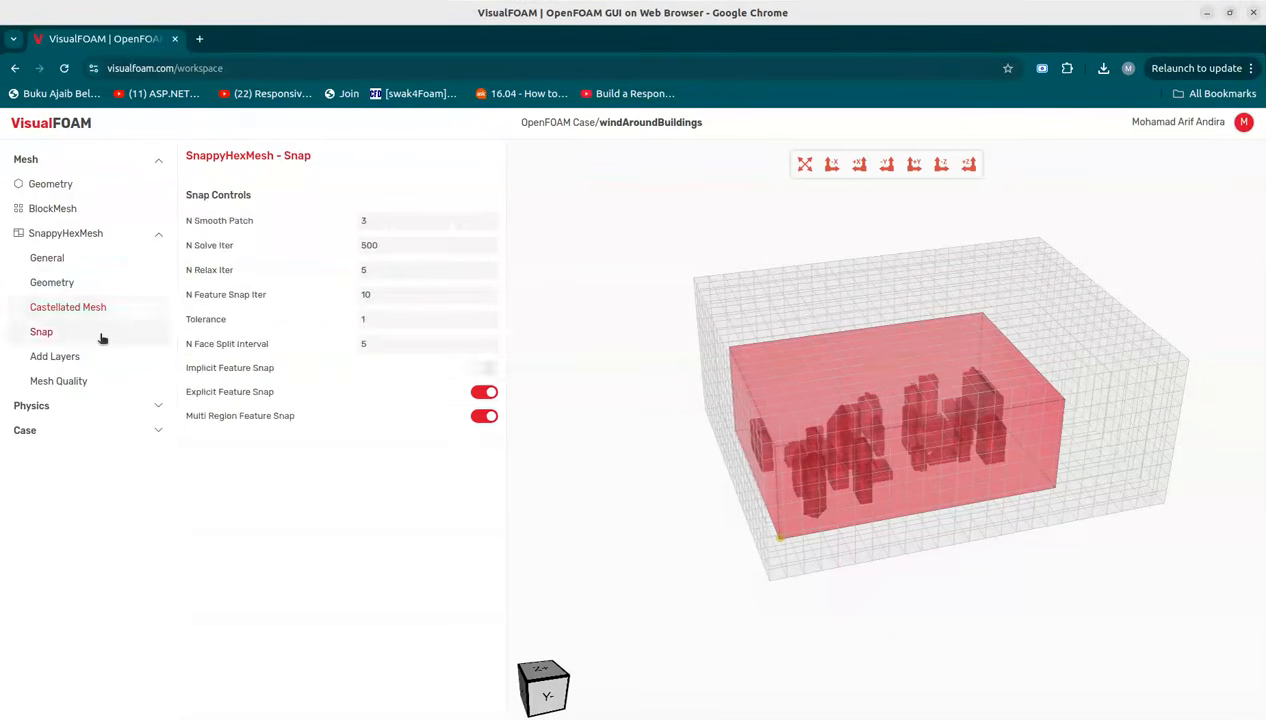
click(96, 358)
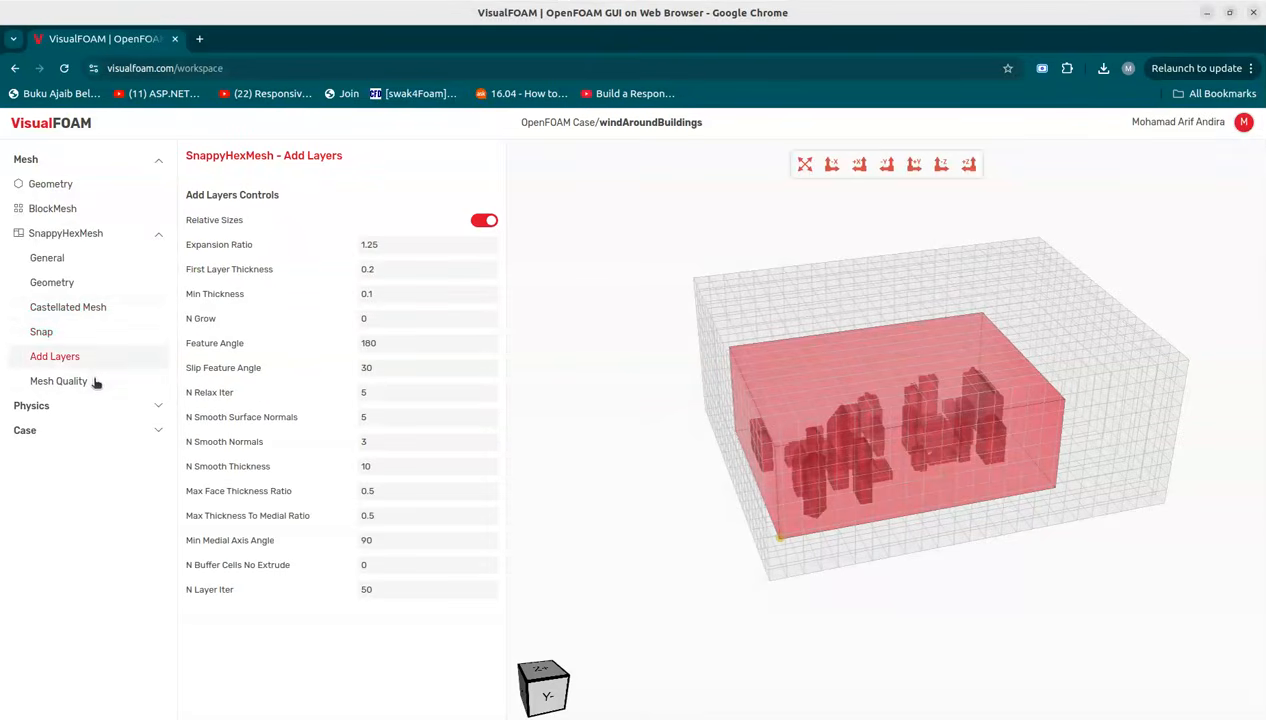
click(94, 384)
click(85, 414)
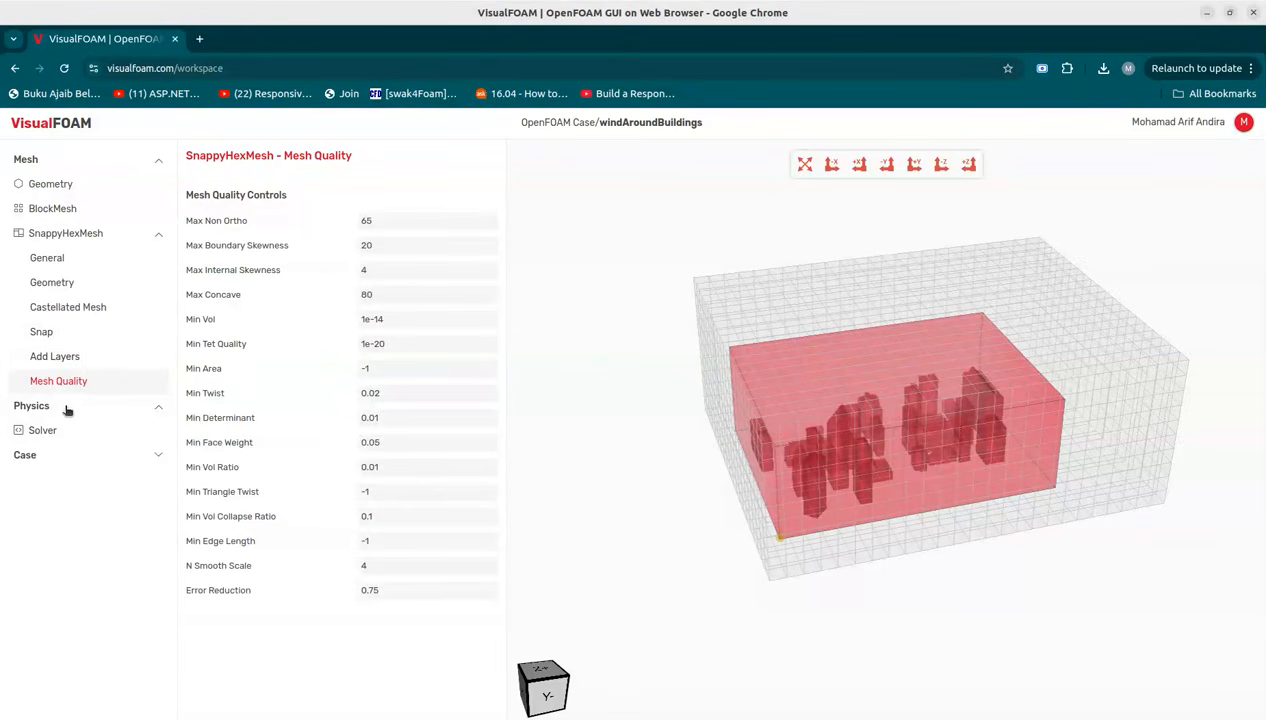
Step: Select simpleFoam as the solver in the Physics solver settings
click(59, 161)
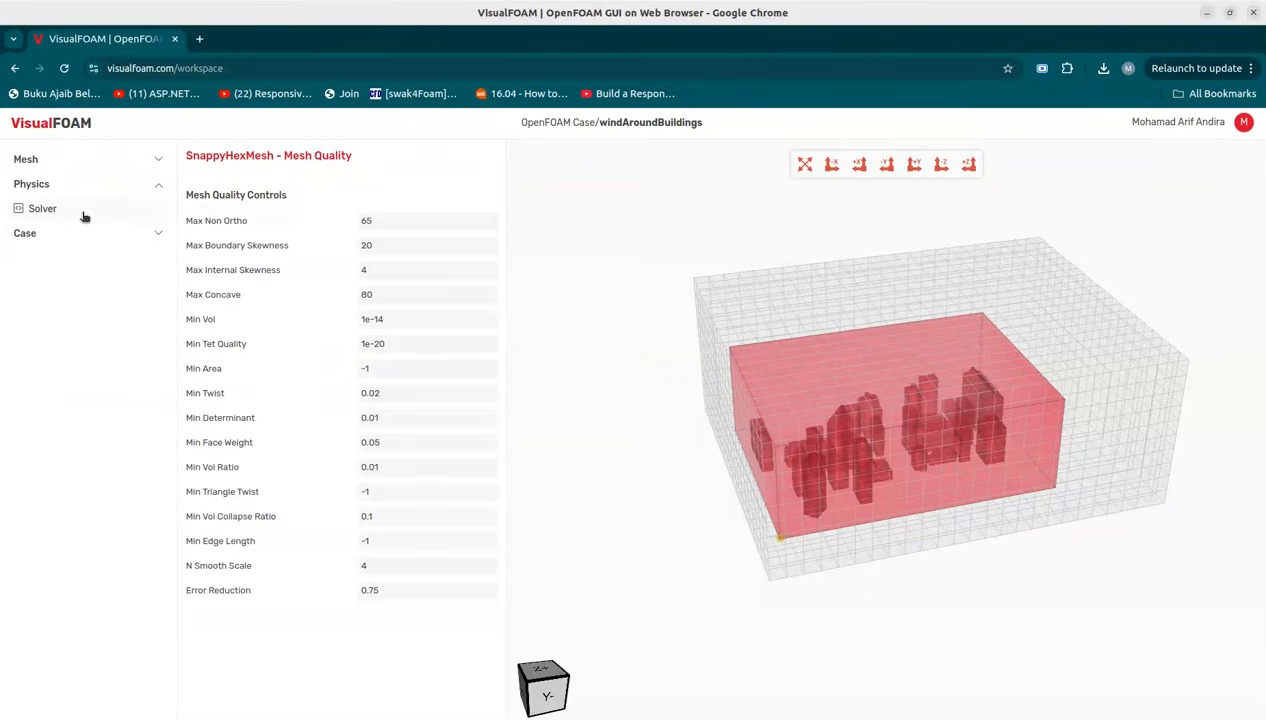
click(56, 209)
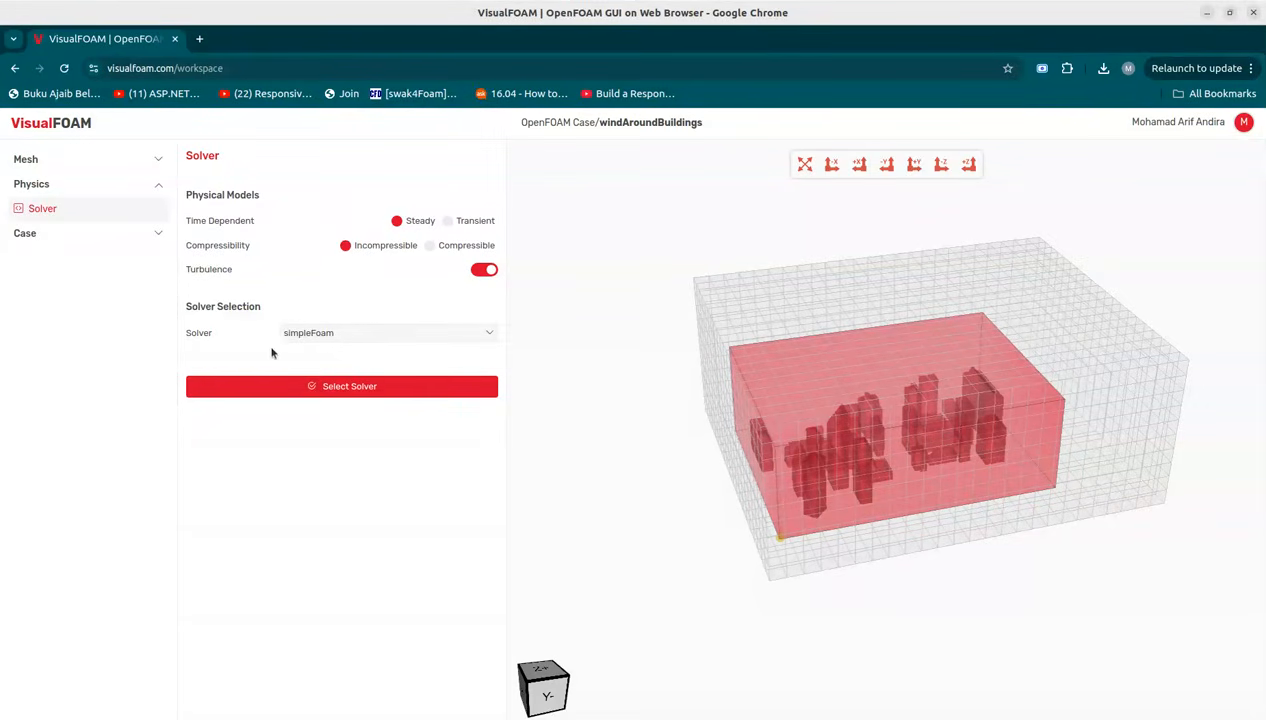
click(367, 342)
click(322, 358)
click(329, 396)
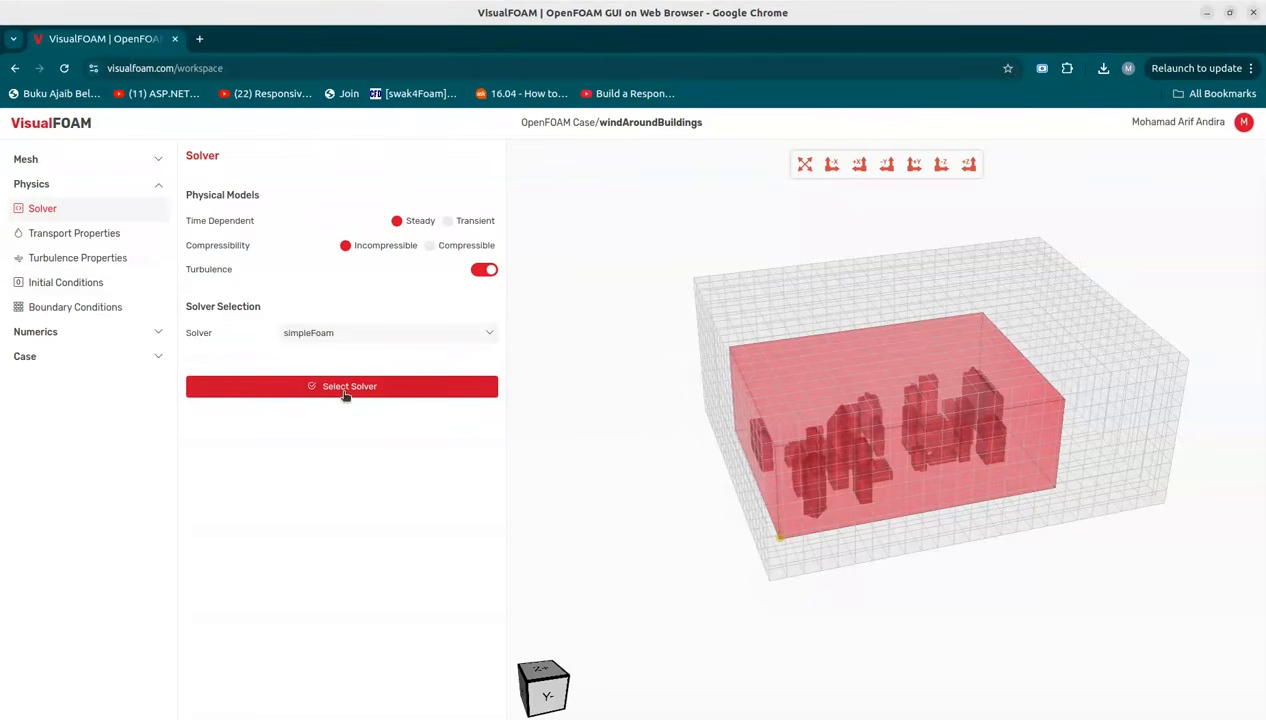
Step: Check the Newtonian transport properties and change the RAS turbulence model to kEpsilon
click(92, 236)
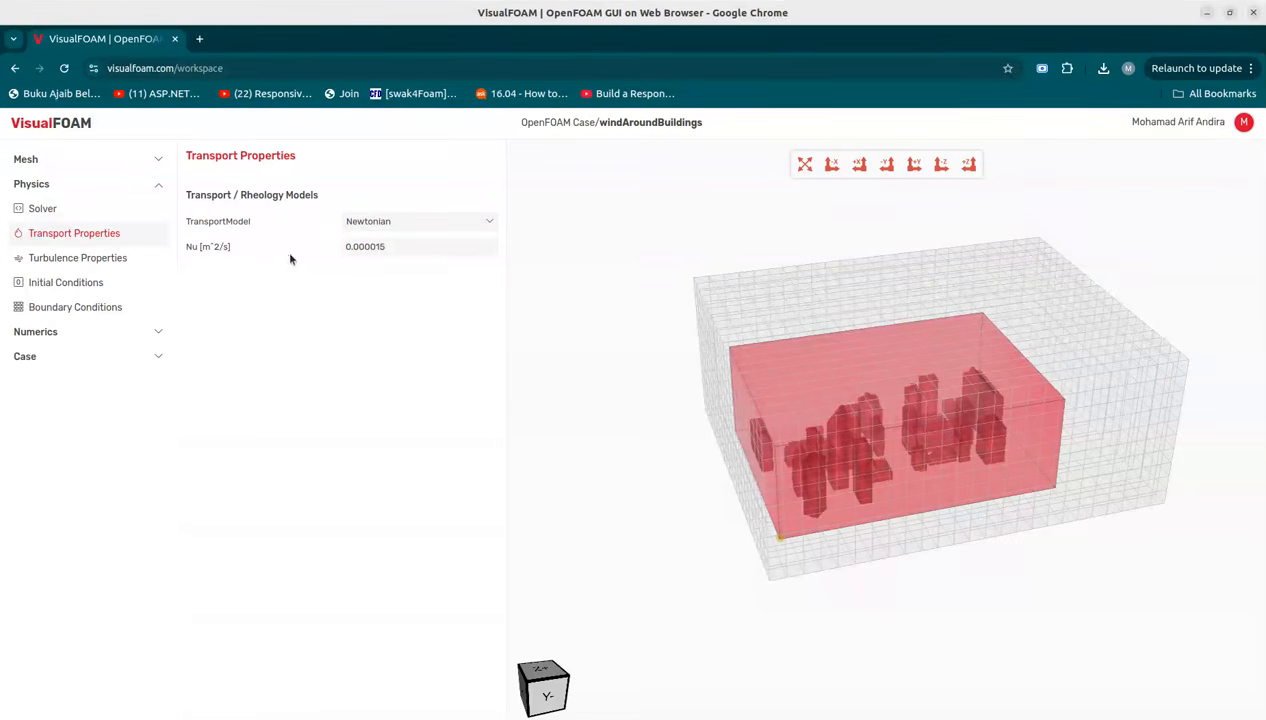
click(113, 259)
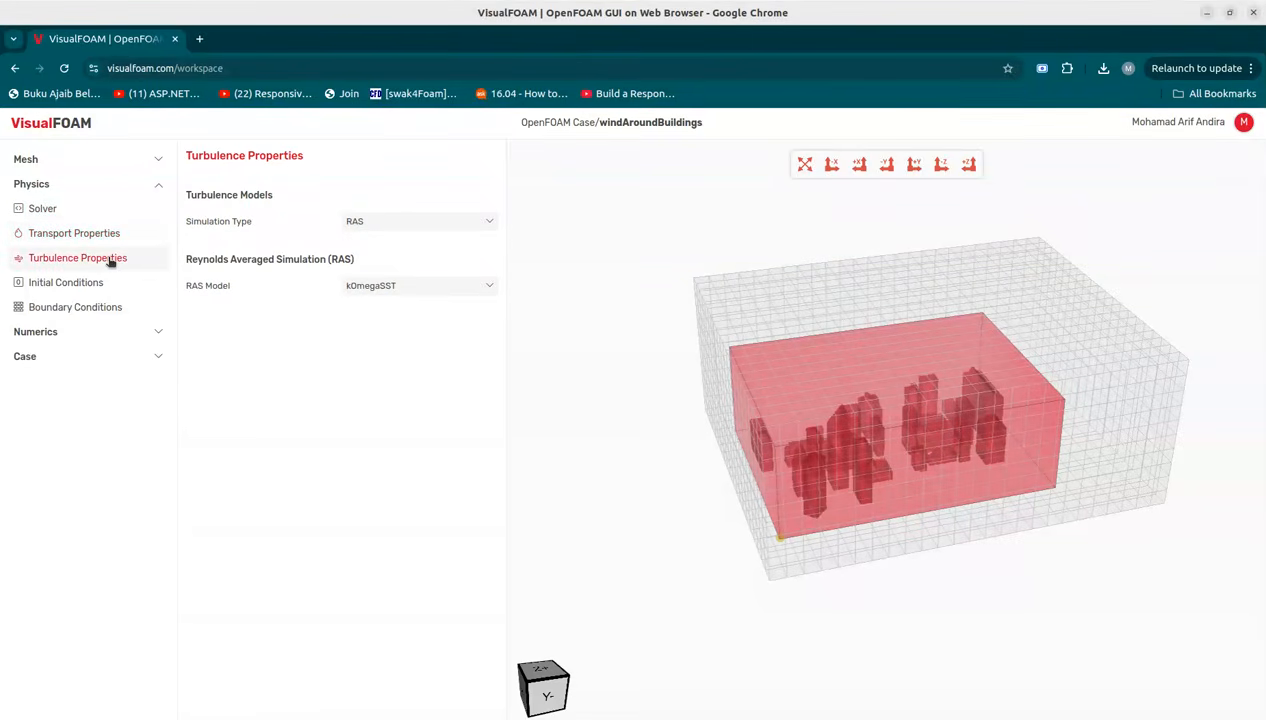
click(401, 288)
click(396, 318)
Step: Set the uniform initial conditions k to 1.5 and epsilon to 0.03
click(93, 284)
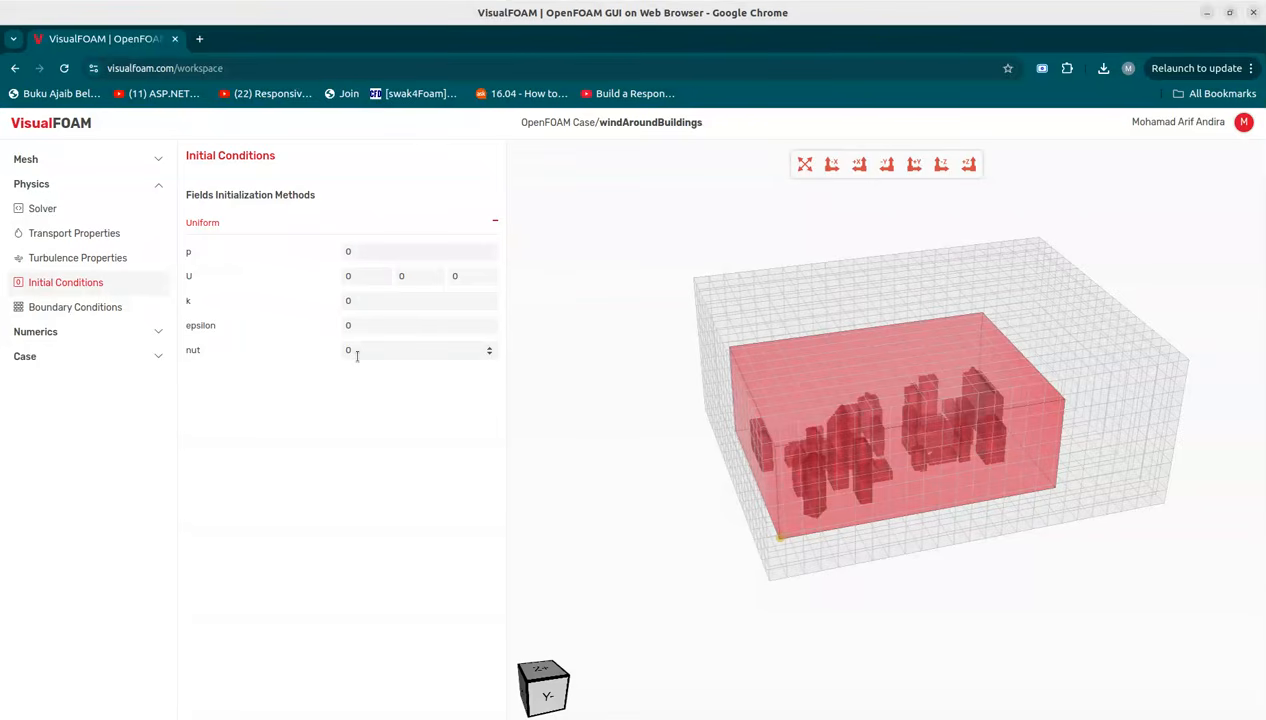
click(362, 302)
text(1.5)
click(348, 327)
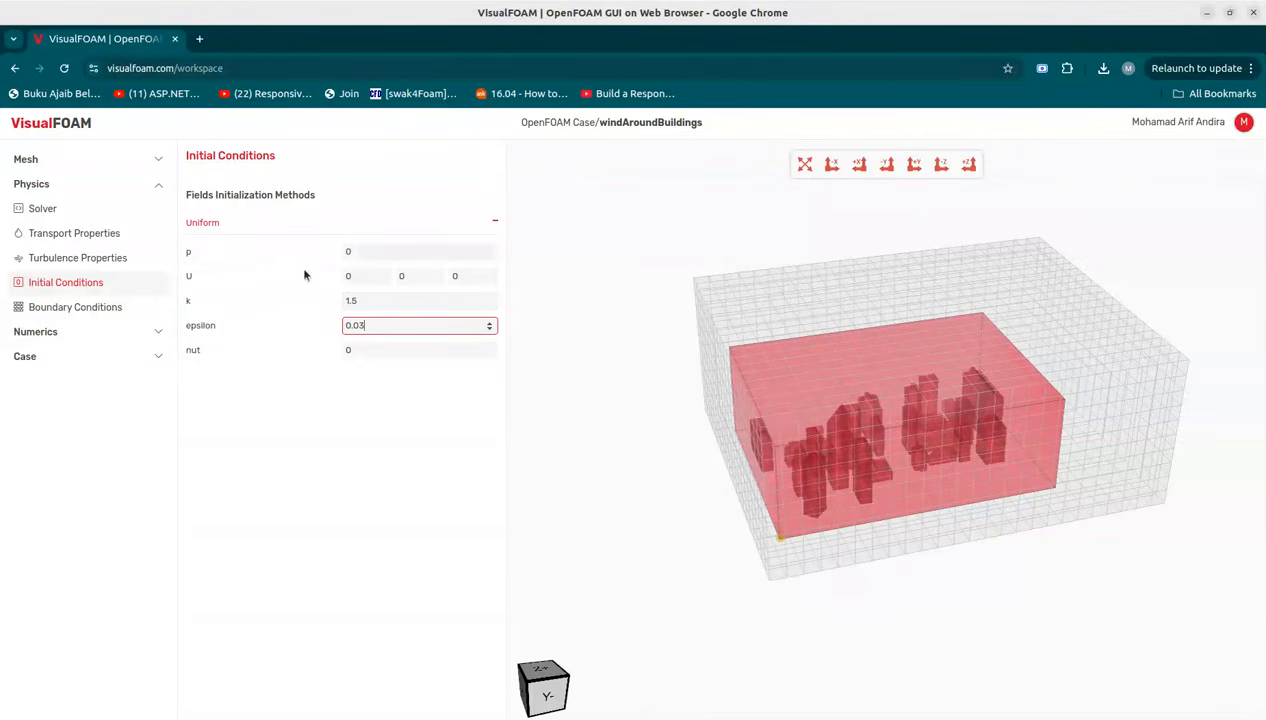
Step: Add the inlet, outlet, frontAndBack, ground and buildings boundaries to the boundary conditions list
click(98, 313)
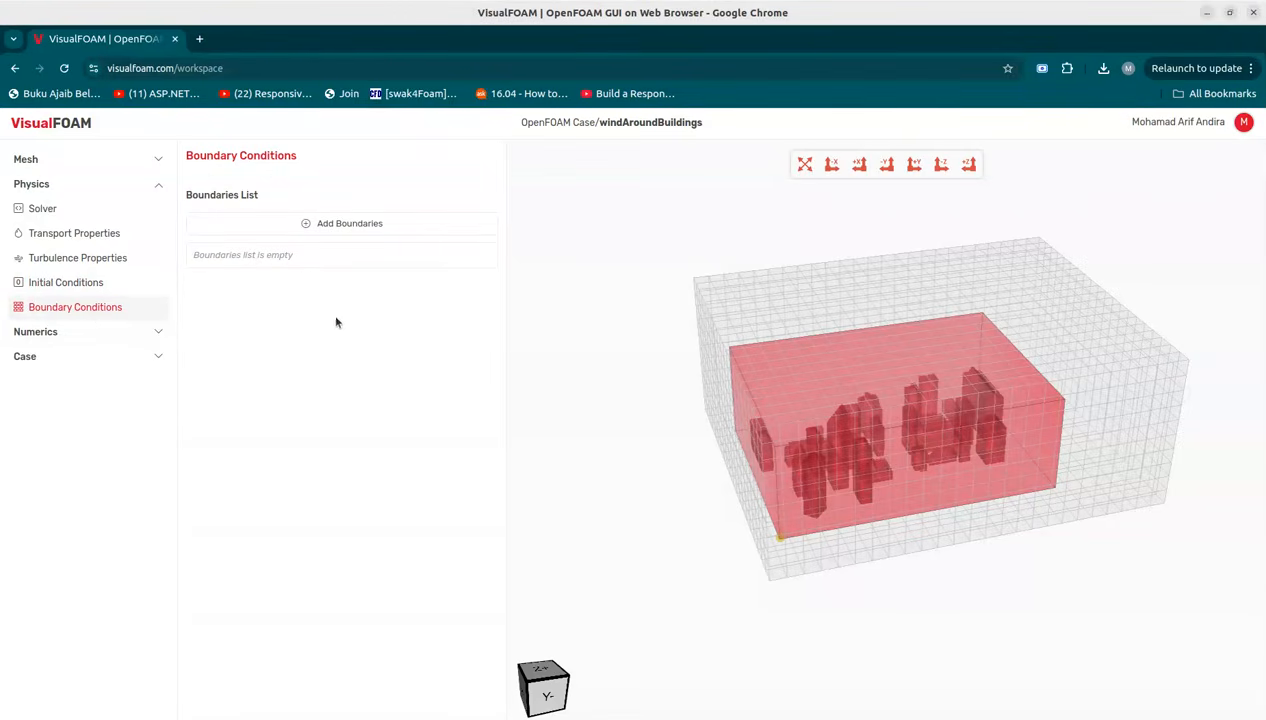
click(335, 225)
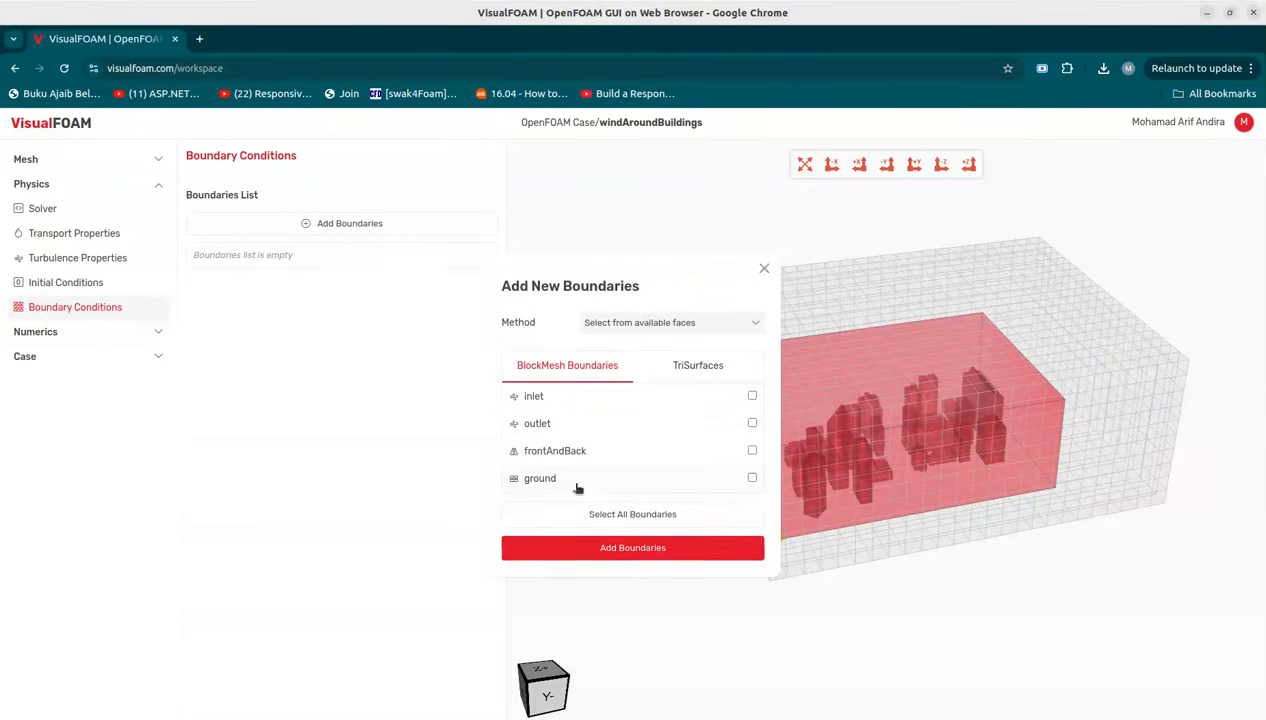
click(686, 368)
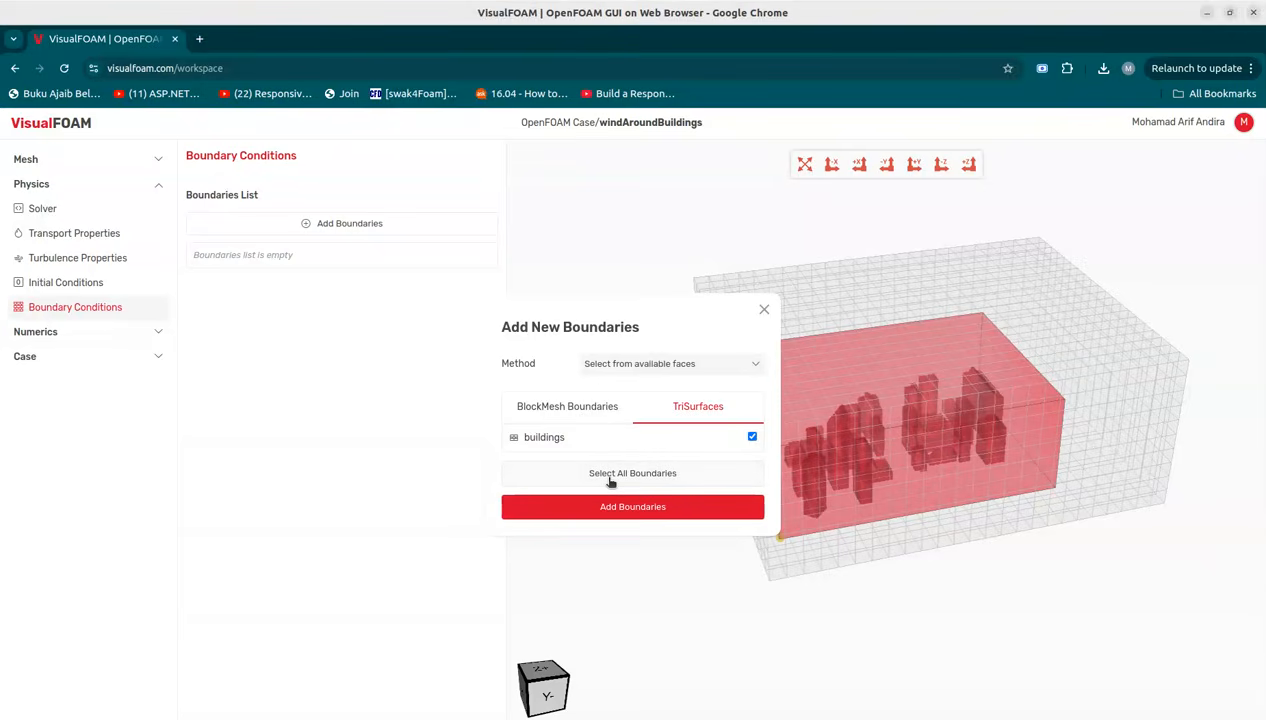
click(580, 410)
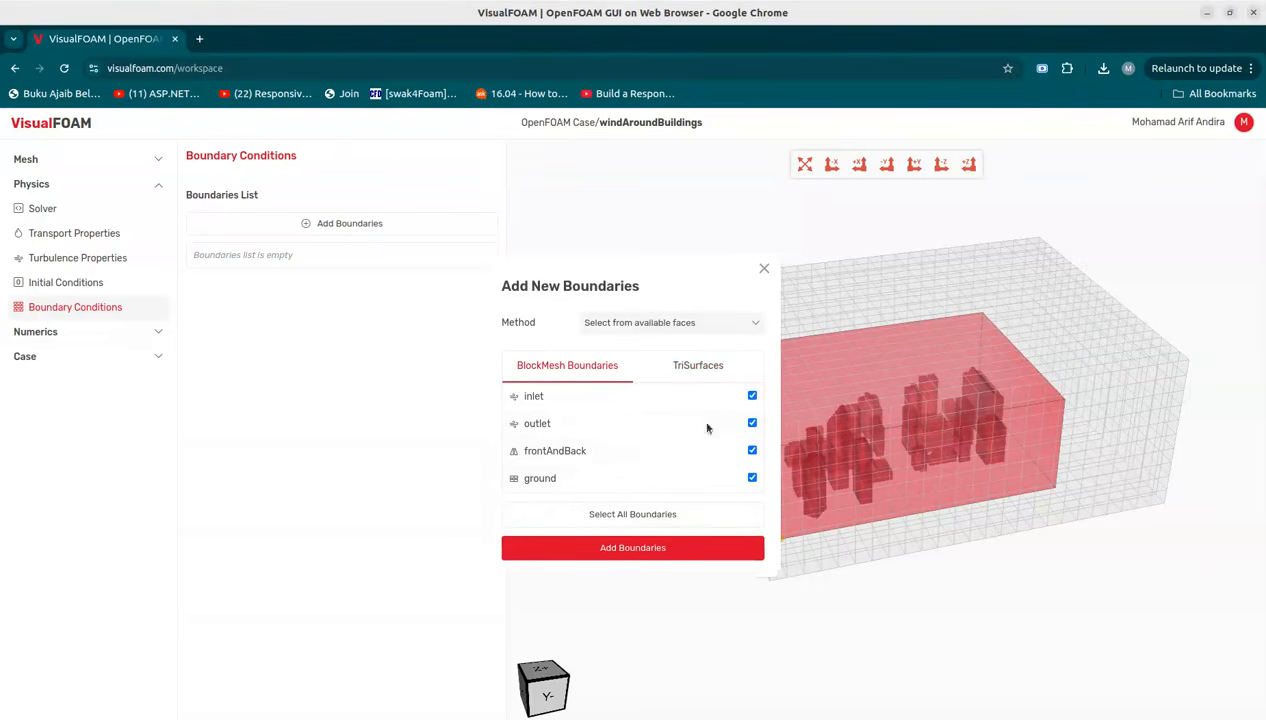
click(645, 549)
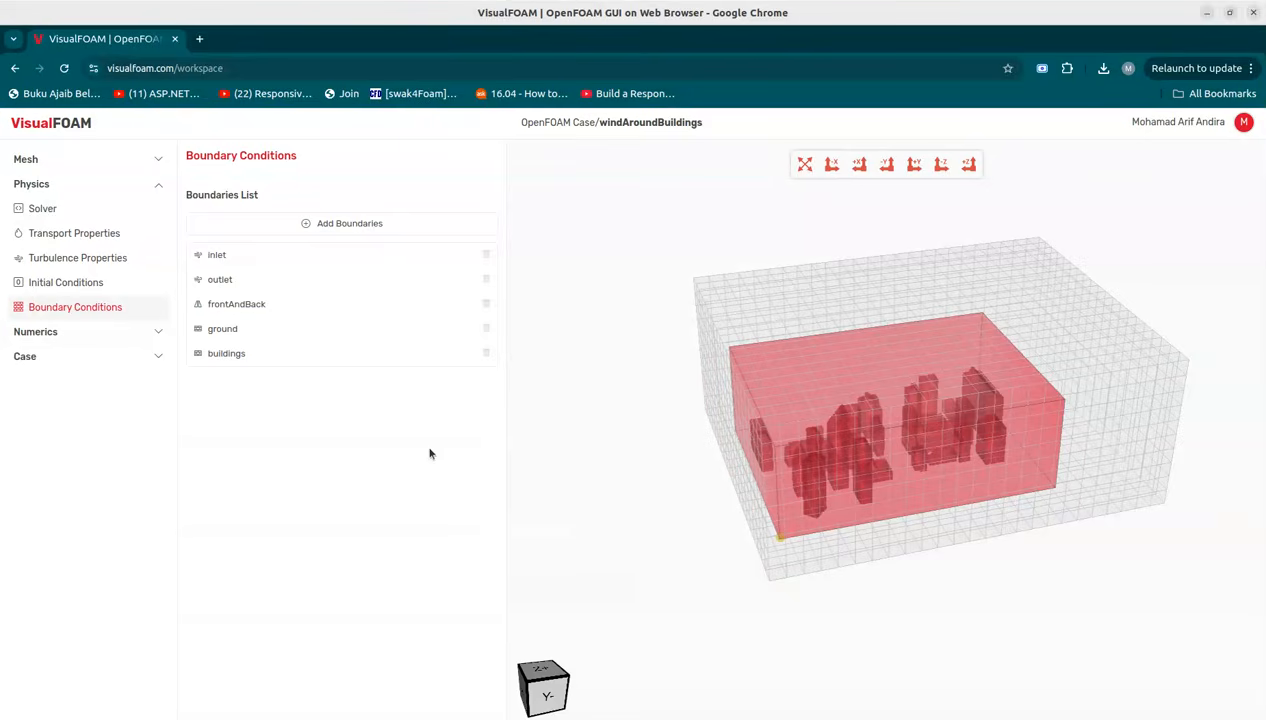
Step: Set the inlet velocity value to 10 0 0
click(306, 265)
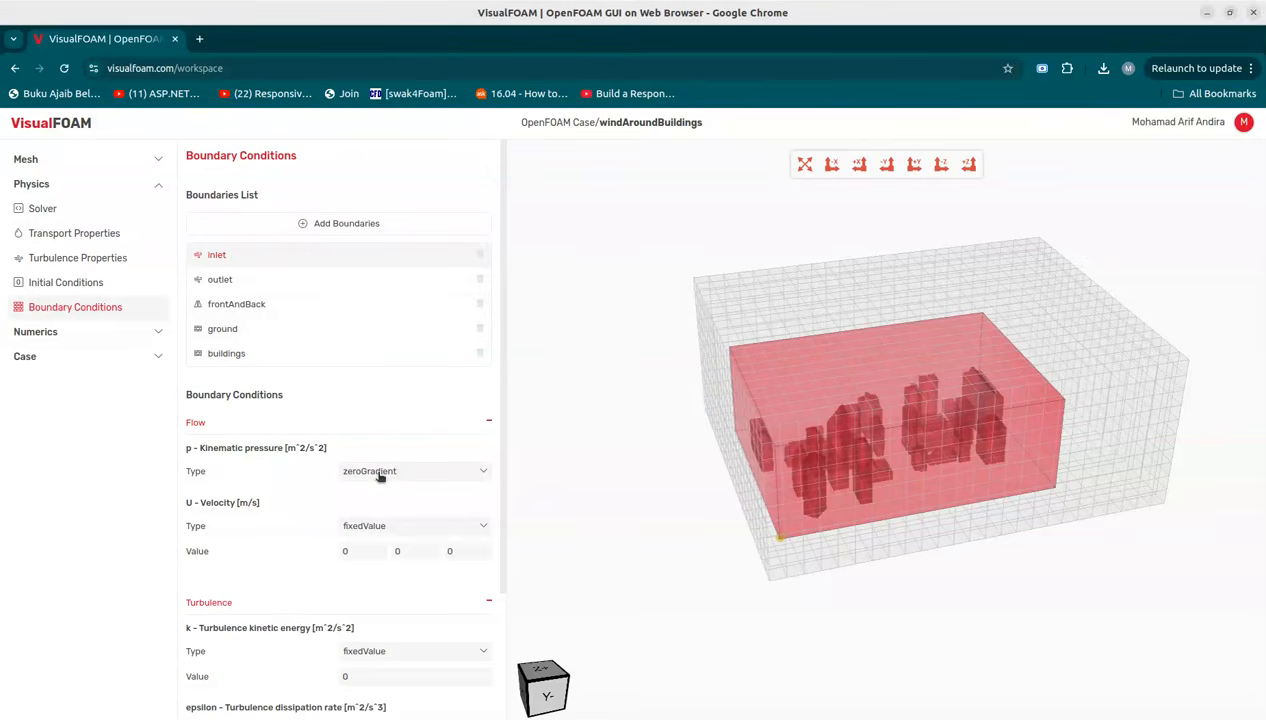
click(356, 550)
drag(356, 550, 318, 545)
drag(651, 577, 810, 432)
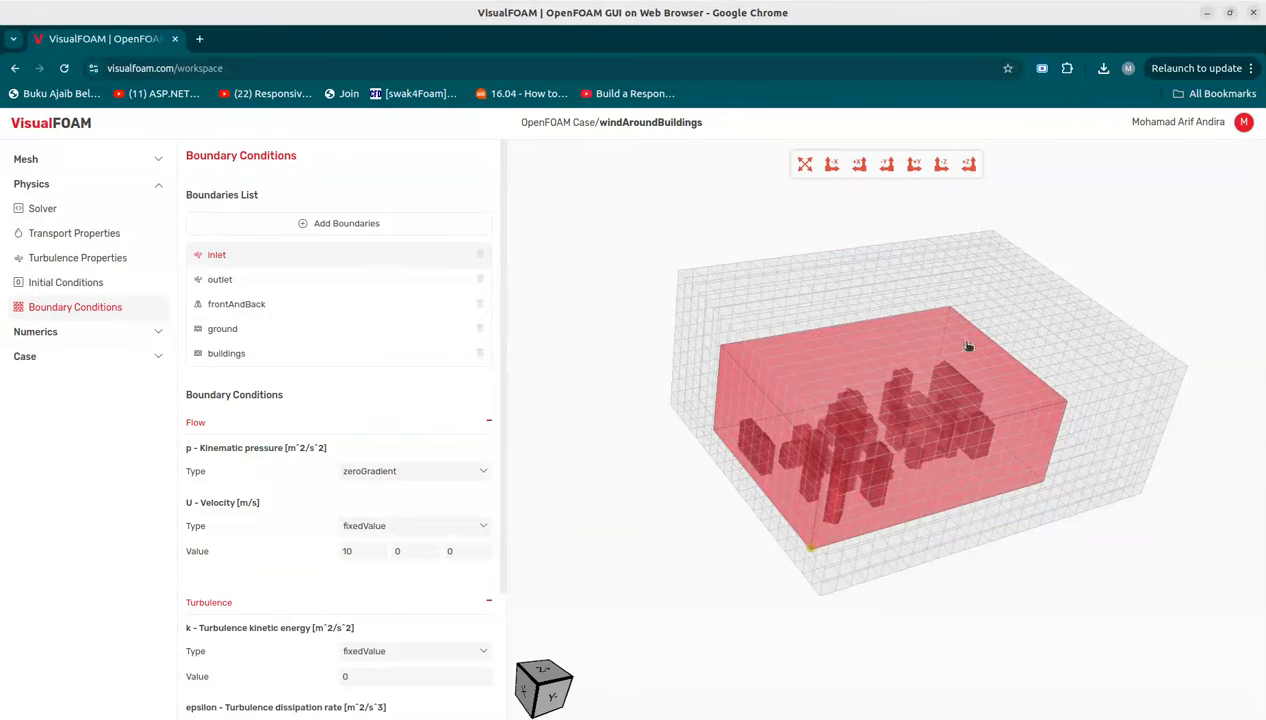
drag(503, 515, 506, 633)
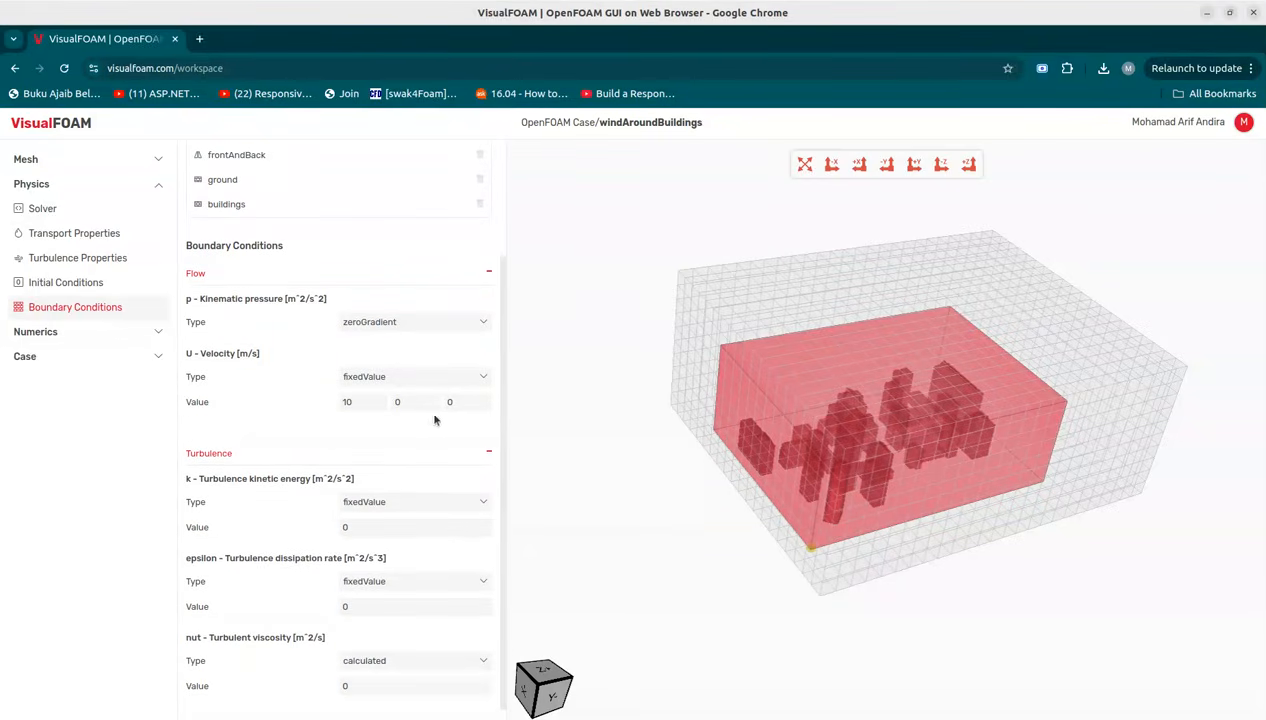
Step: Set the inlet turbulence k value to 1.5 and epsilon value to 0.03
click(488, 271)
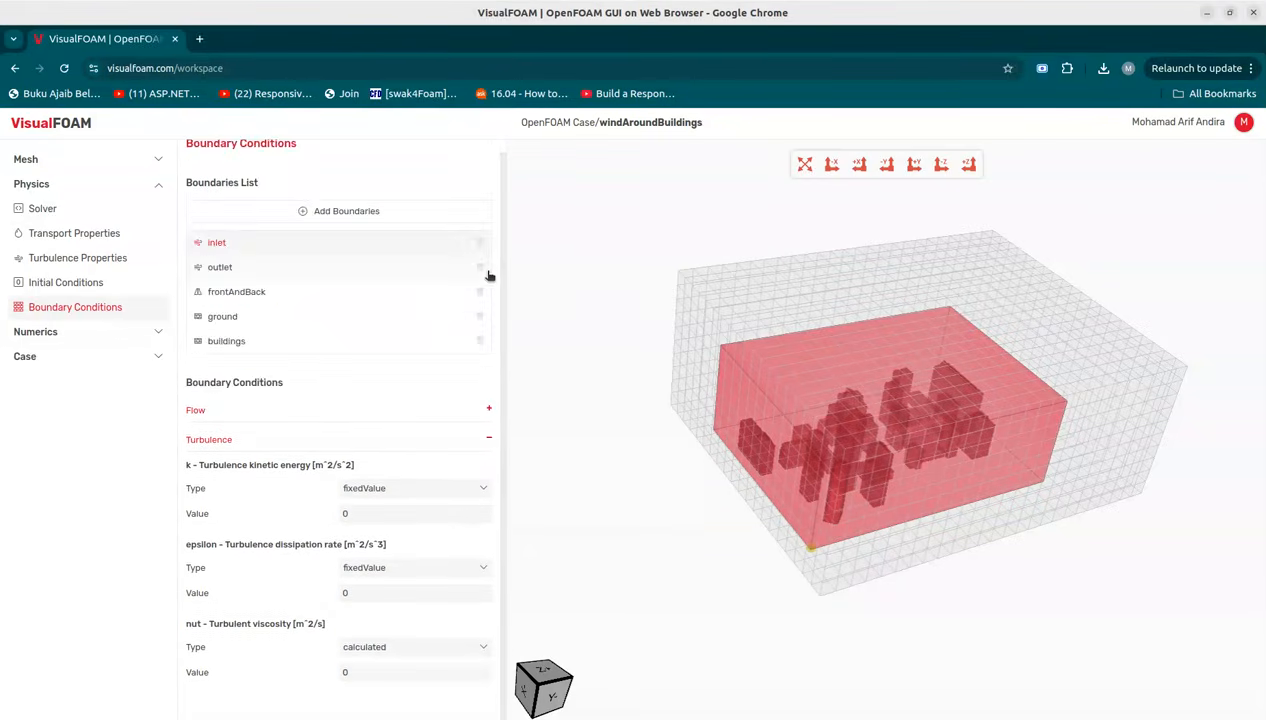
click(489, 441)
click(490, 452)
click(375, 526)
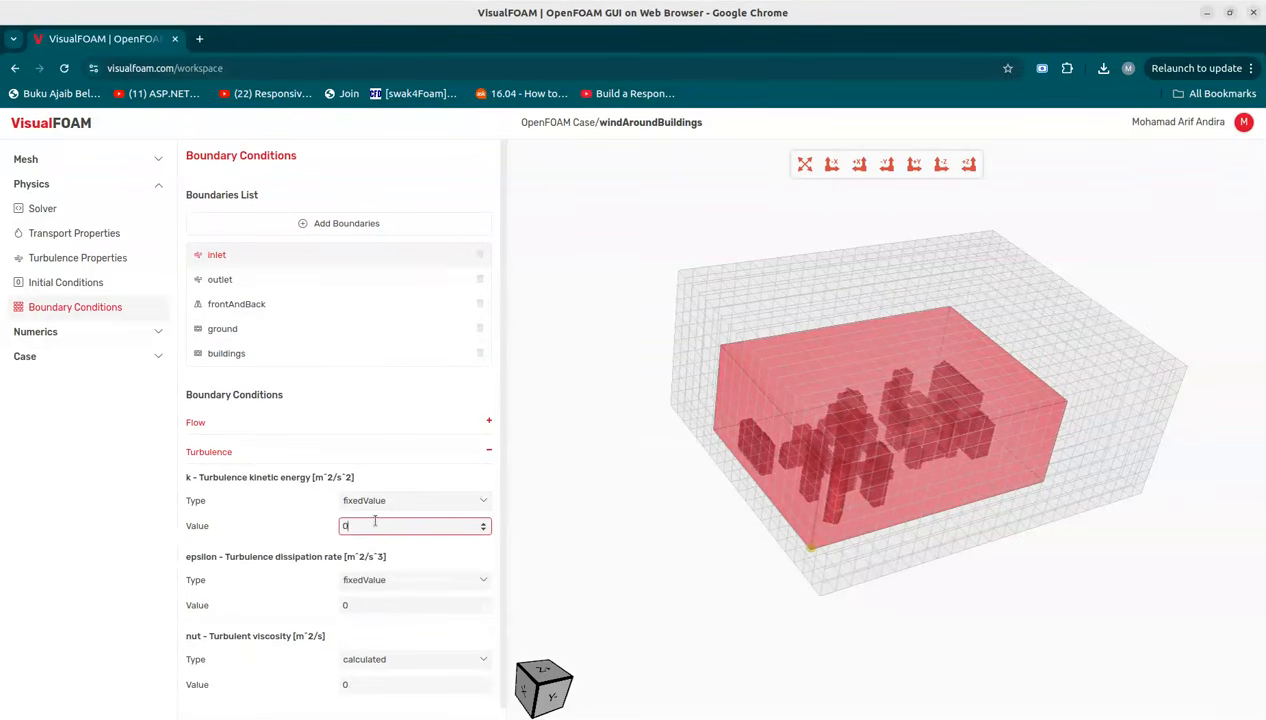
click(409, 604)
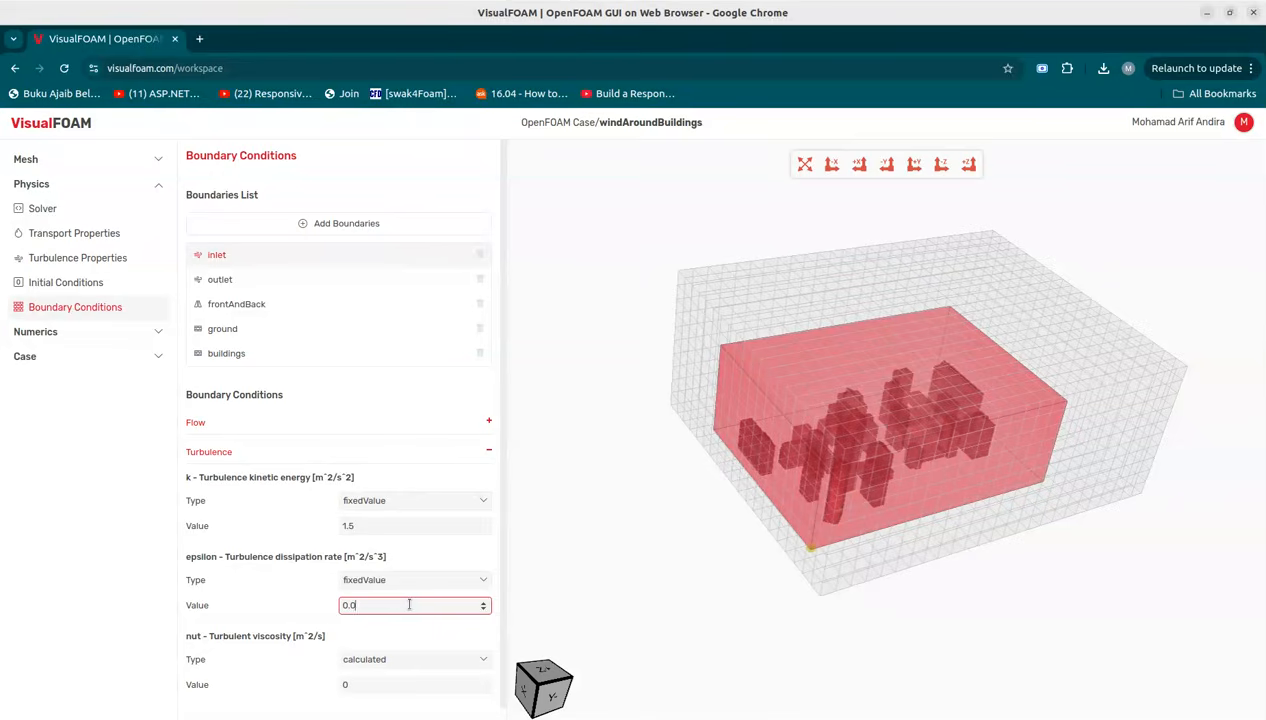
Step: For the outlet, set the pressure type to fixedValue and the velocity type to pressureInletOutletVelocity
click(237, 285)
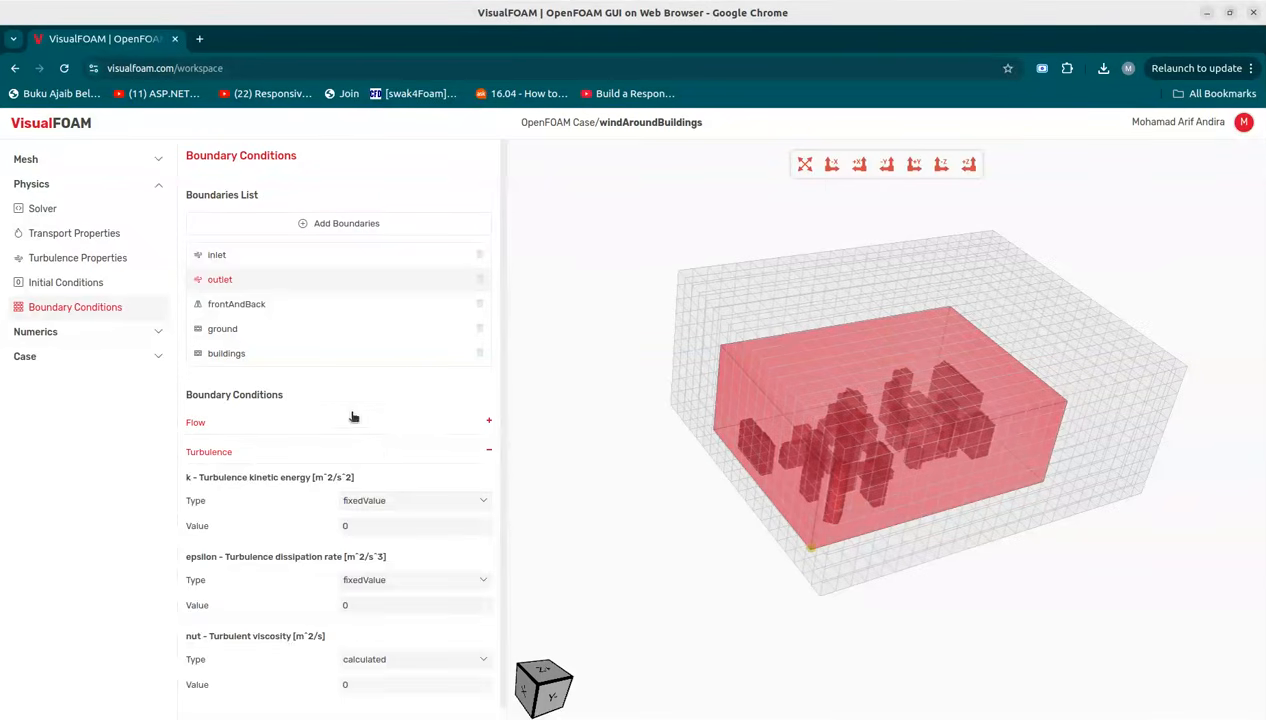
click(404, 453)
click(413, 426)
click(413, 471)
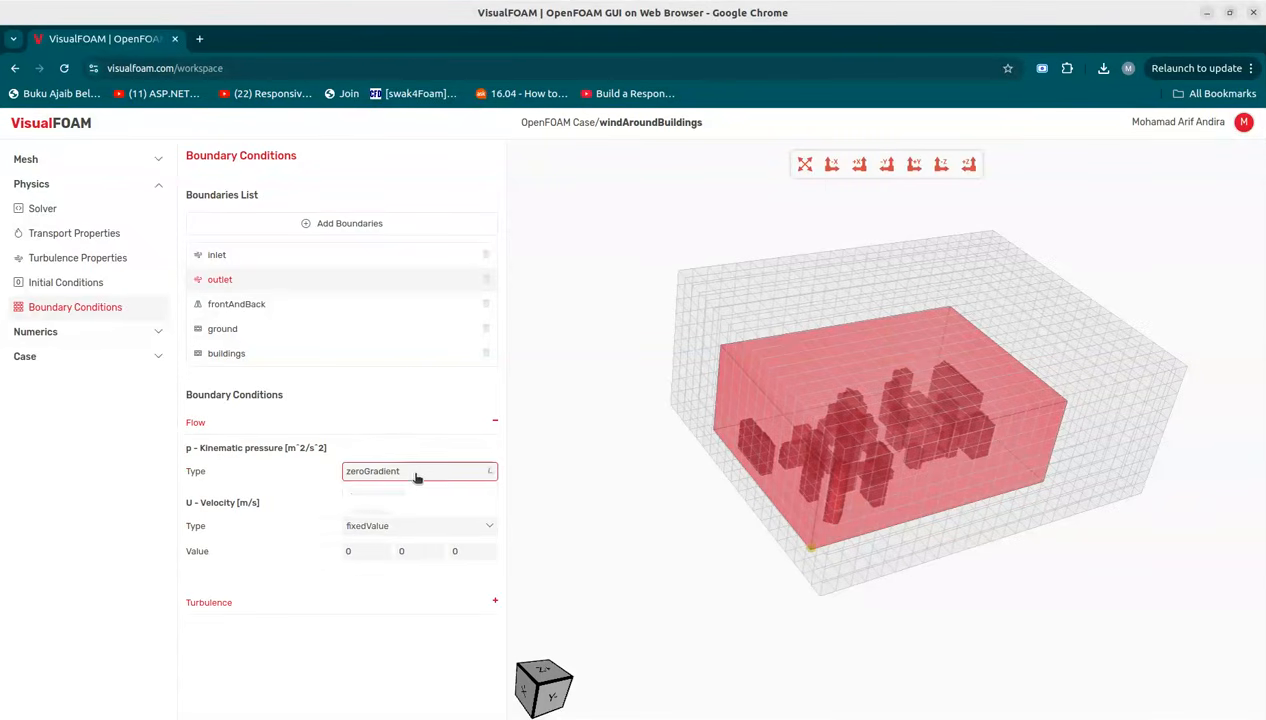
click(387, 515)
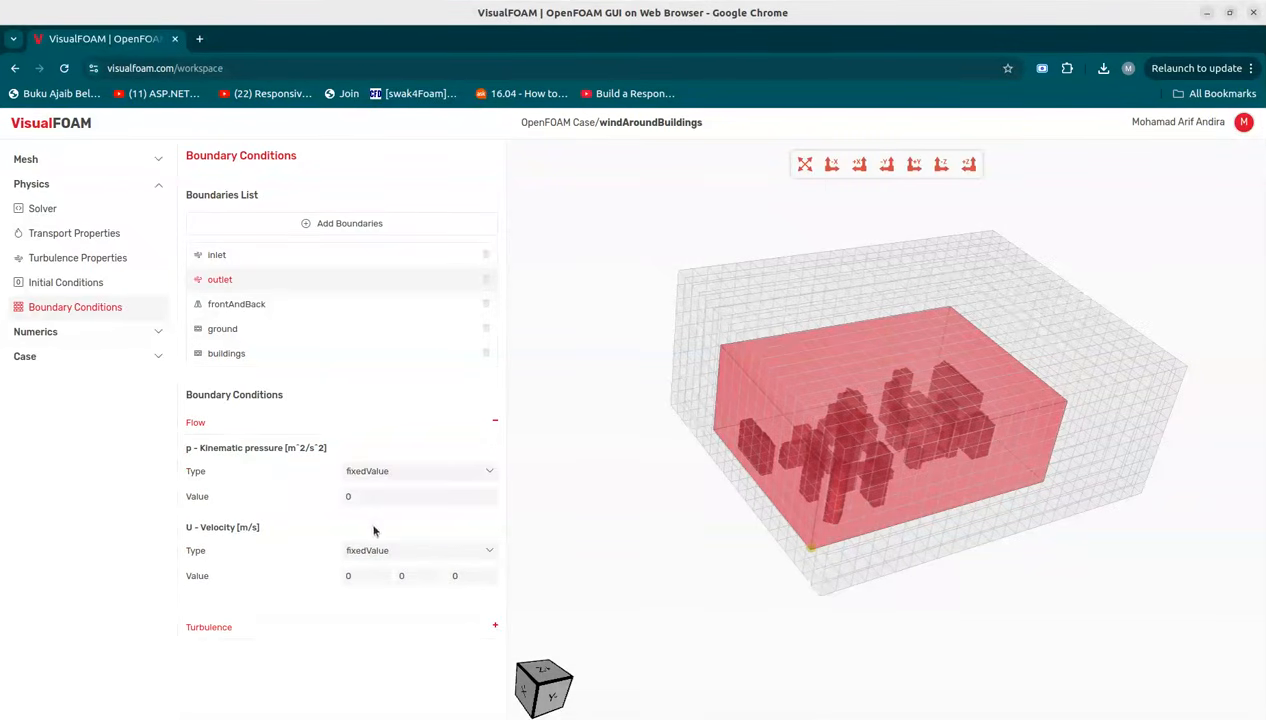
click(368, 552)
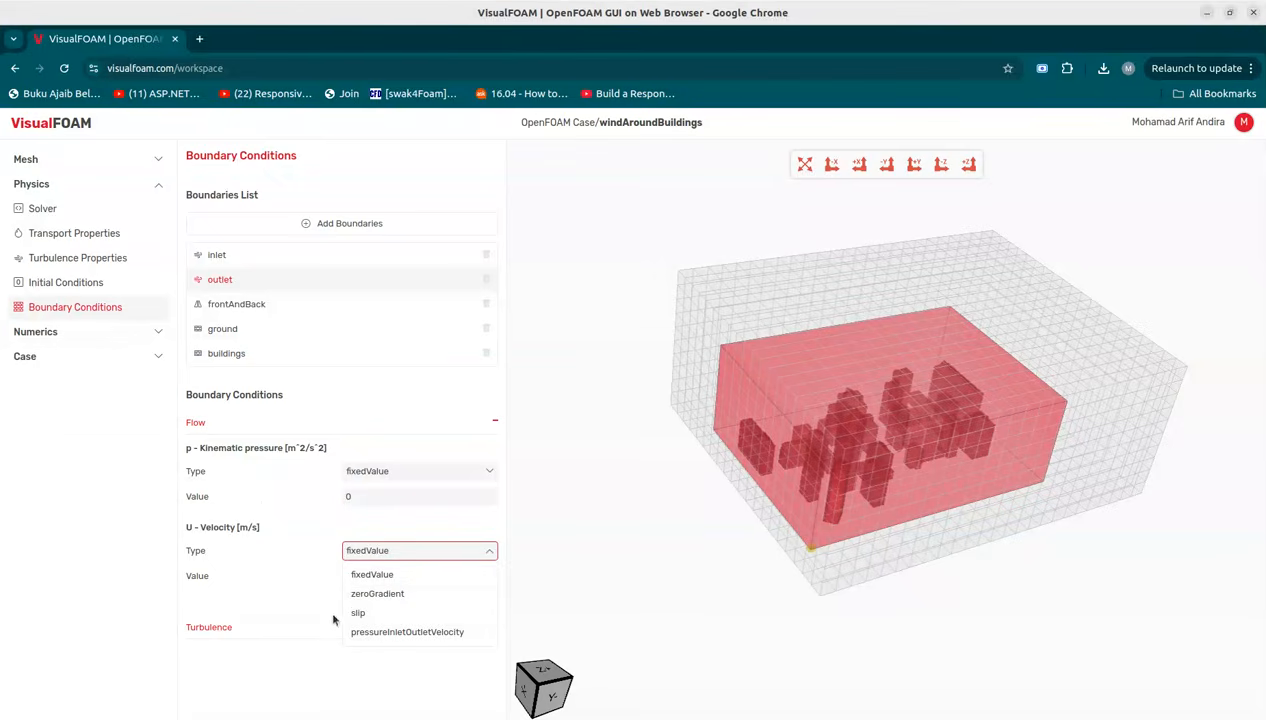
click(400, 633)
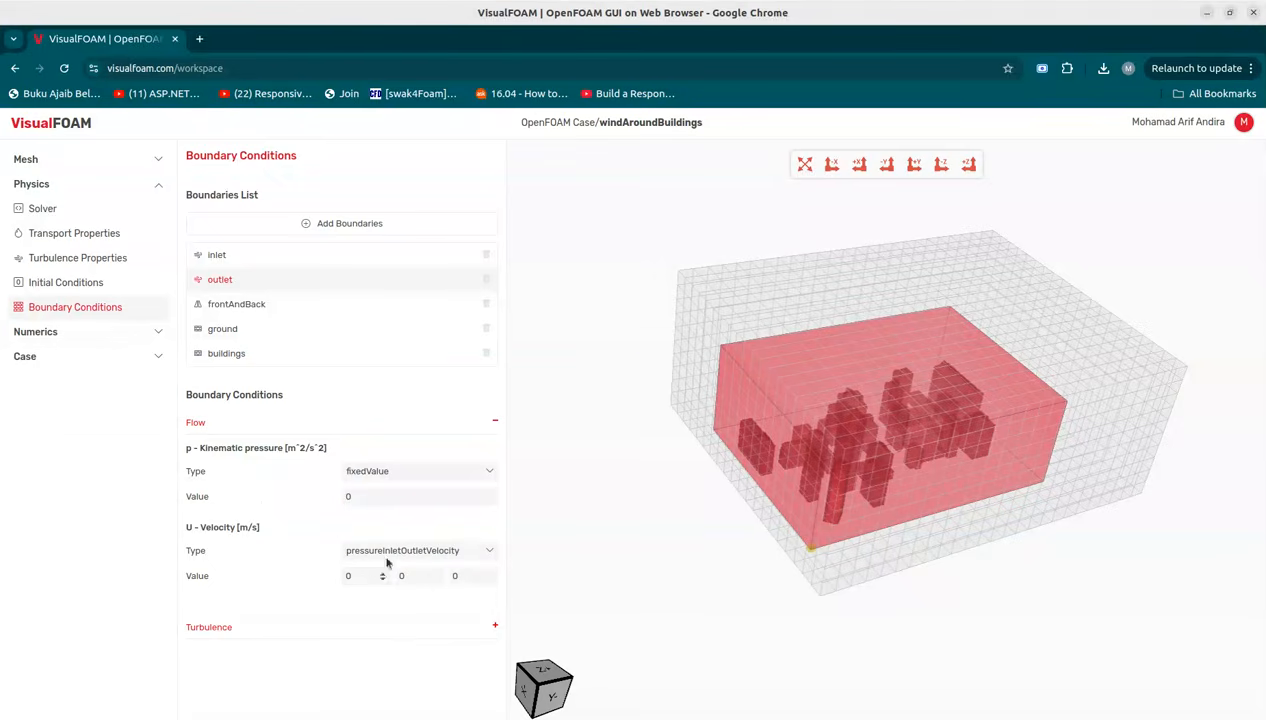
Step: Set the outlet k type to inletOutlet with inlet value and value both 1.5
click(228, 421)
click(331, 457)
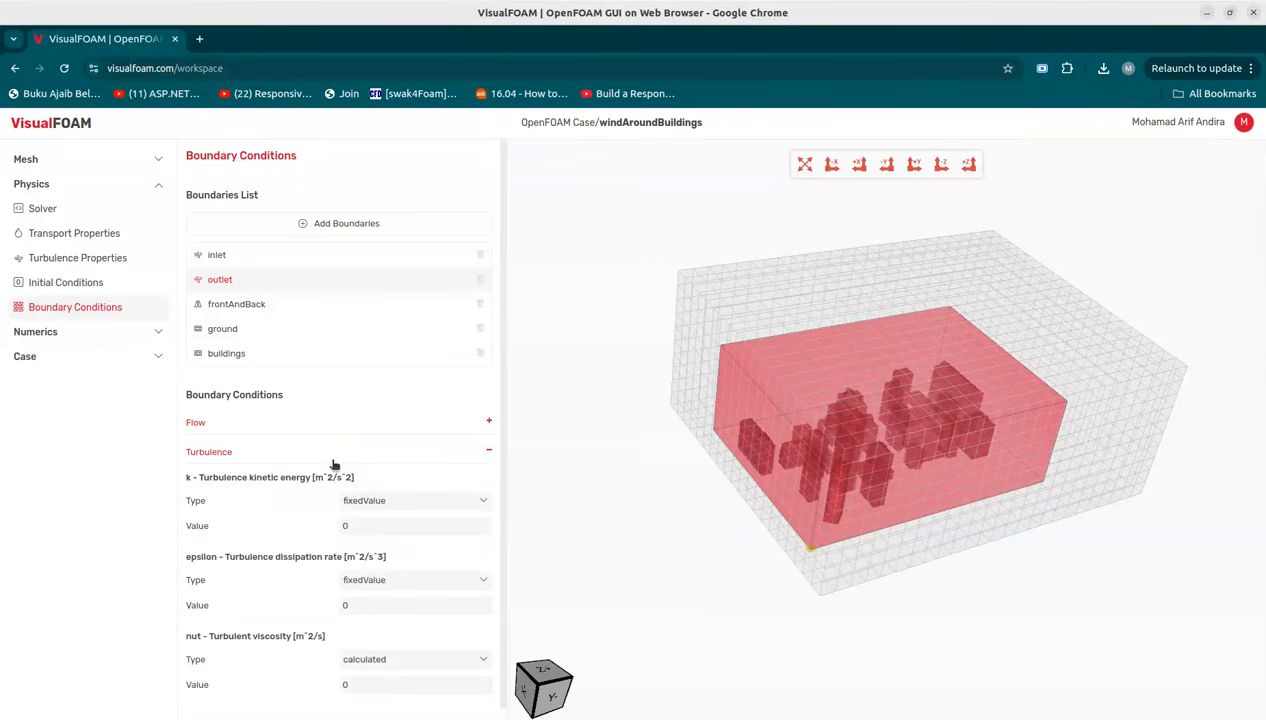
click(480, 501)
click(390, 562)
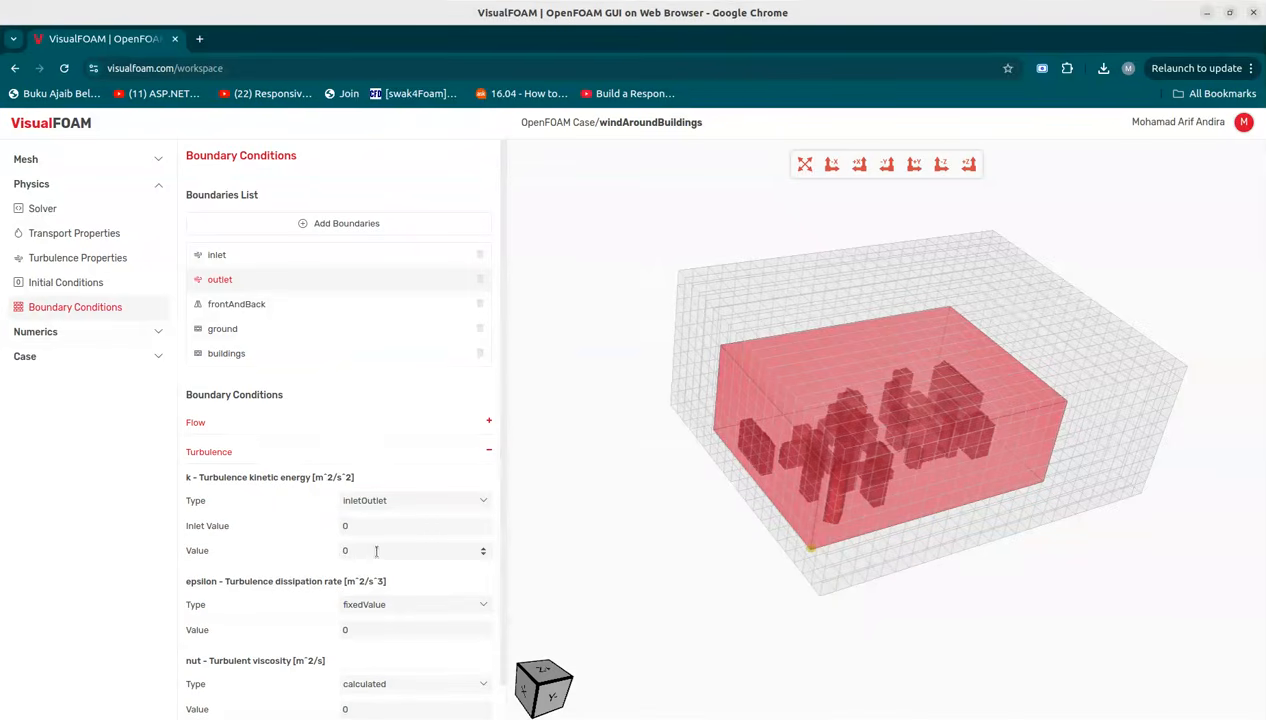
click(340, 527)
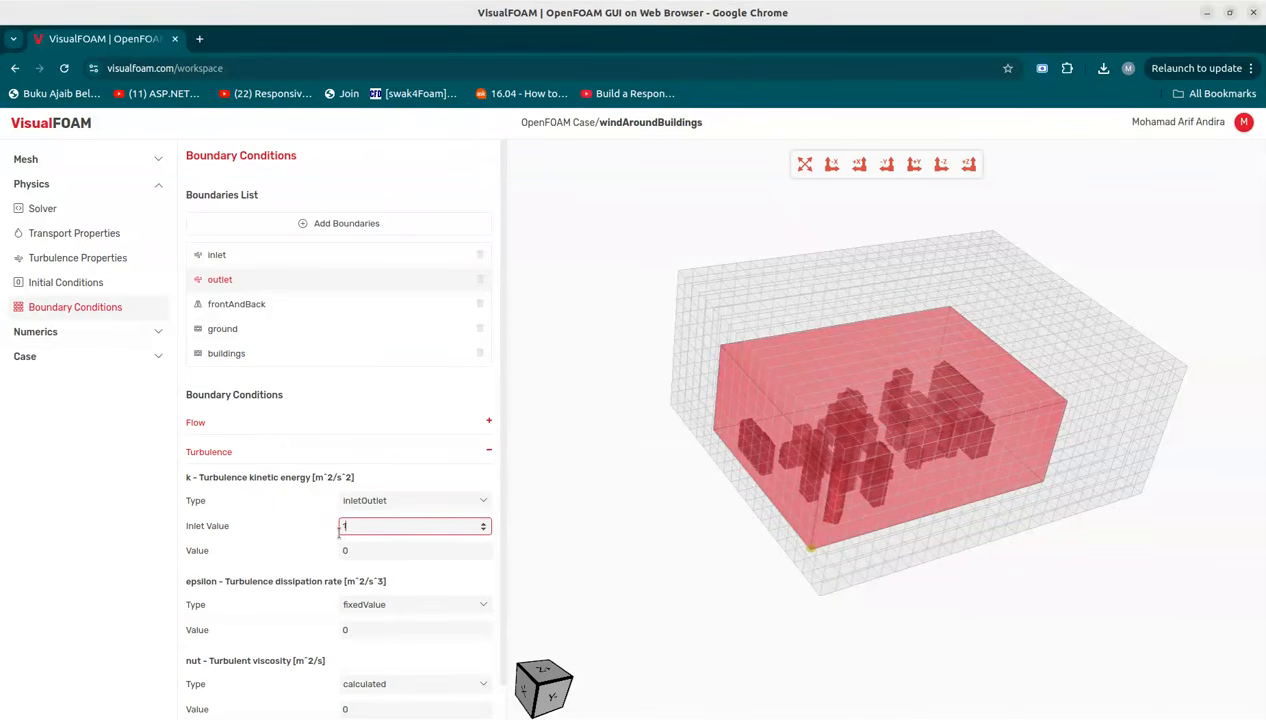
drag(357, 548, 340, 553)
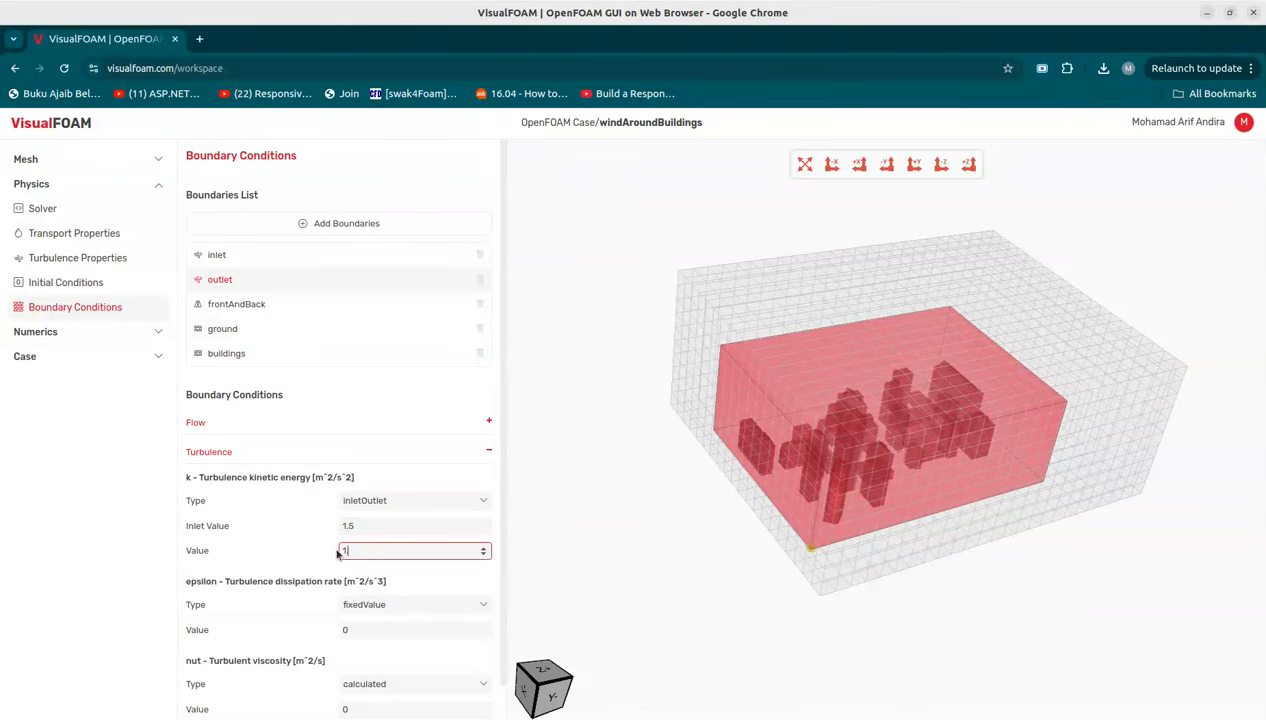
text(1.5)
Step: For the outlet, set the epsilon type to inletOutlet with inlet value and value both 0.03
click(389, 600)
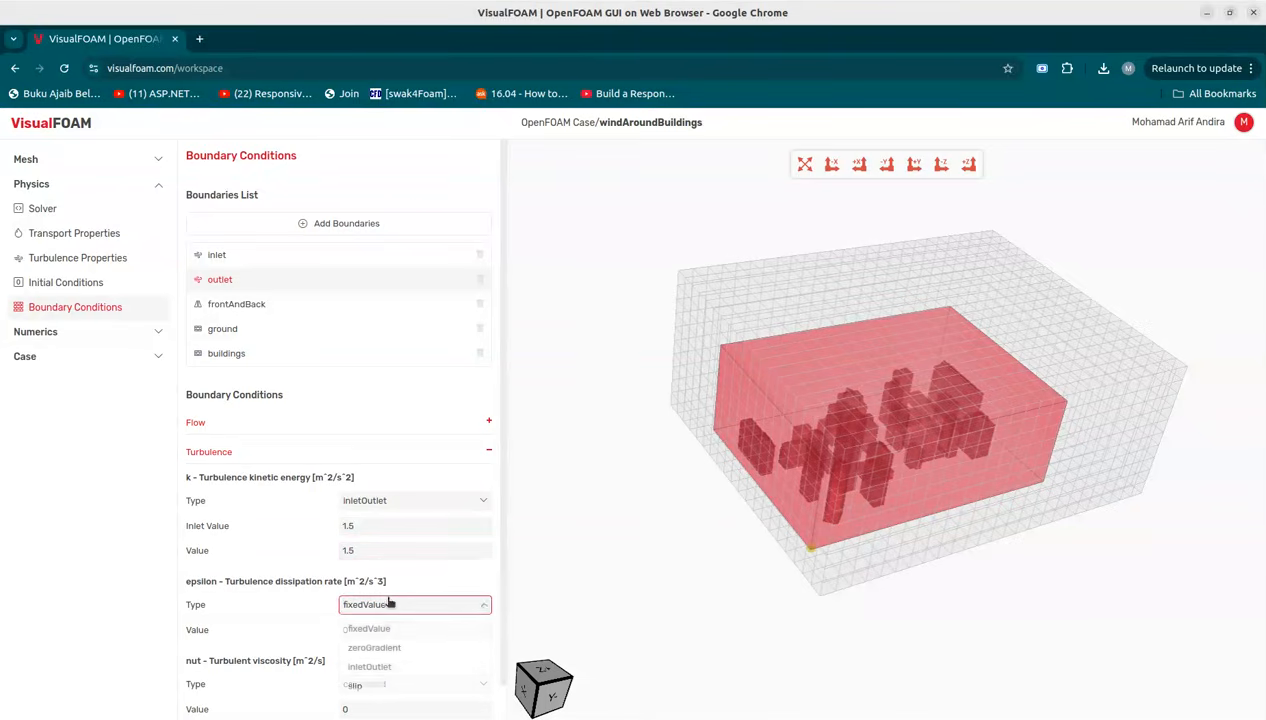
click(395, 673)
drag(362, 630, 336, 634)
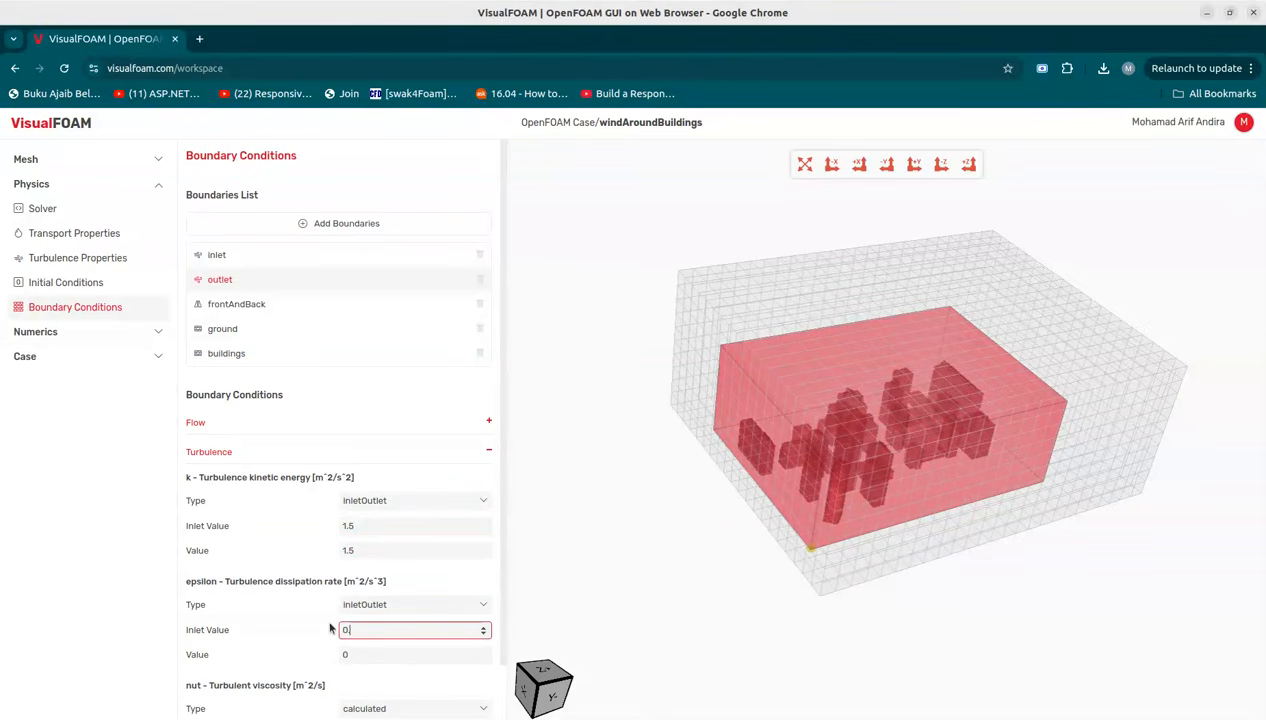
click(370, 658)
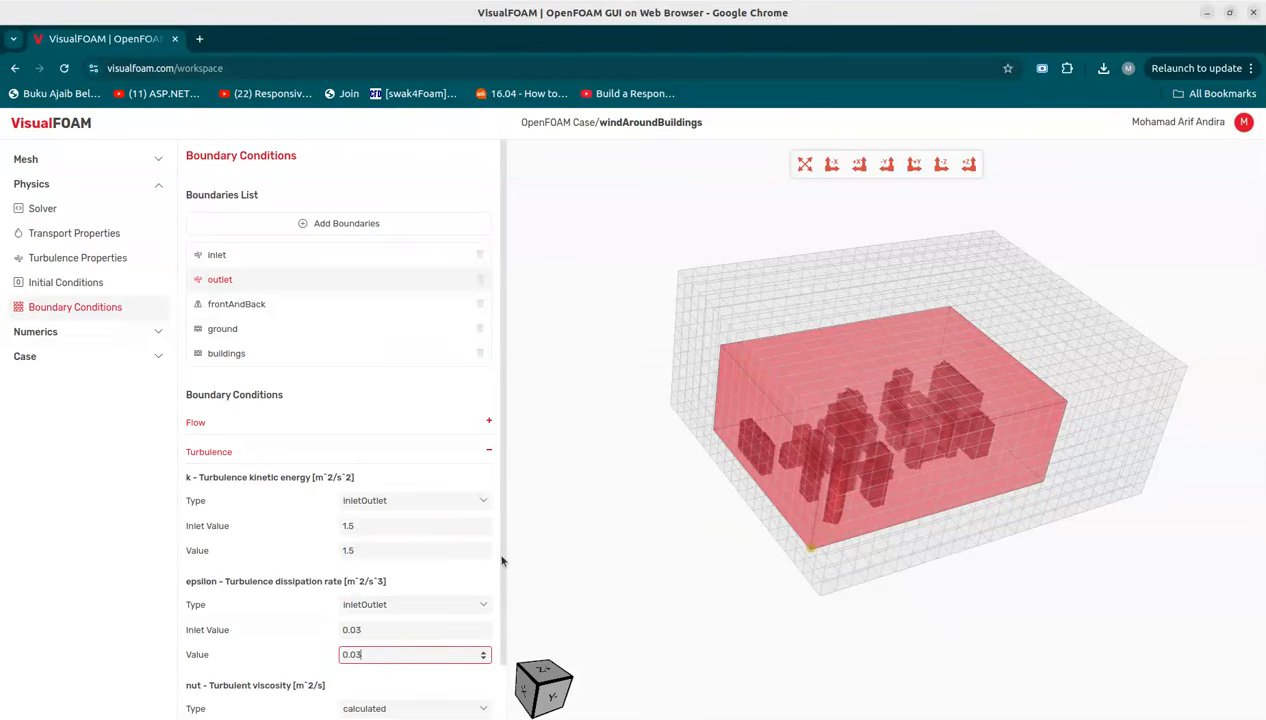
Step: Review the flow and turbulence boundary conditions of the frontAndBack boundary
scroll(495, 628, down, 1)
scroll(490, 599, up, 1)
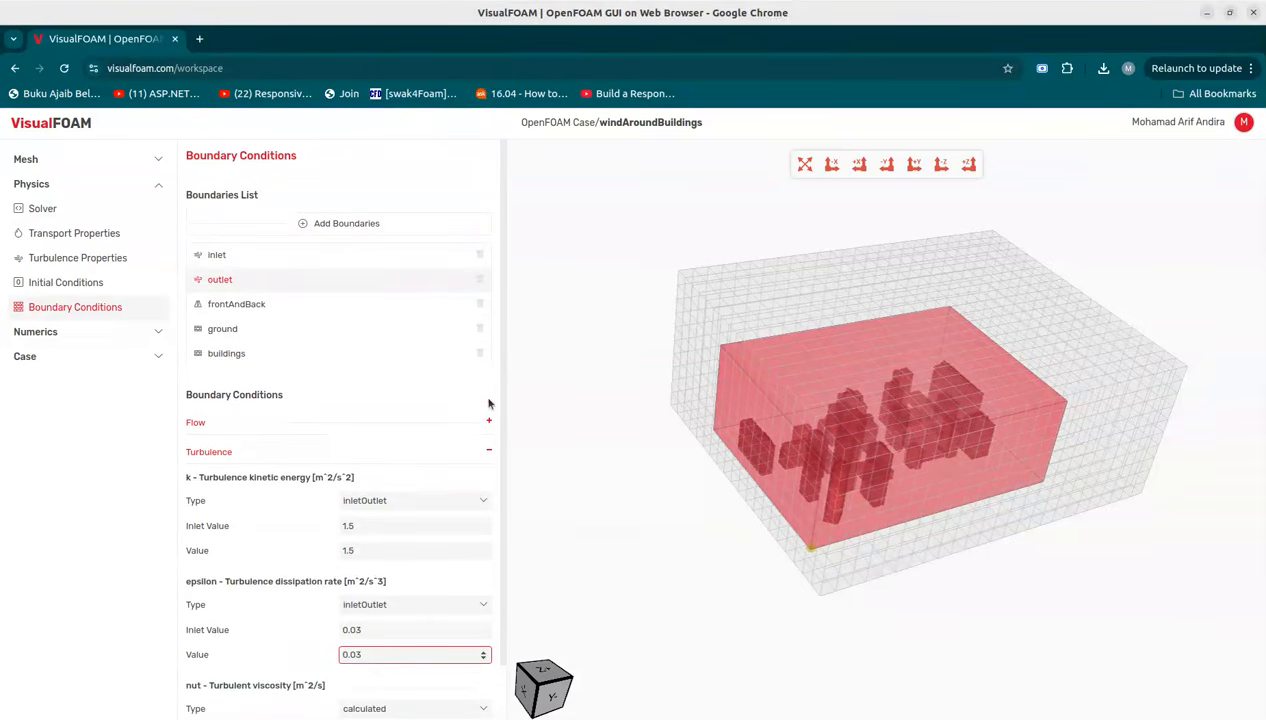
click(488, 450)
click(302, 306)
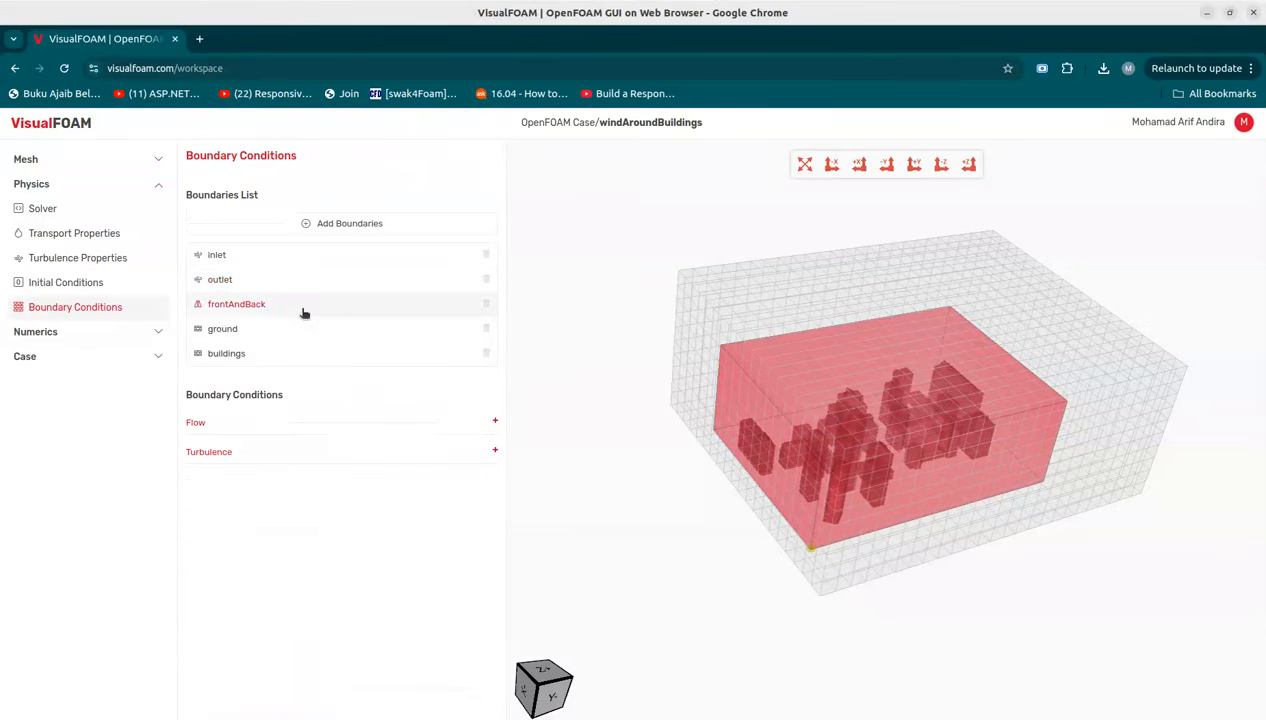
click(415, 428)
click(388, 580)
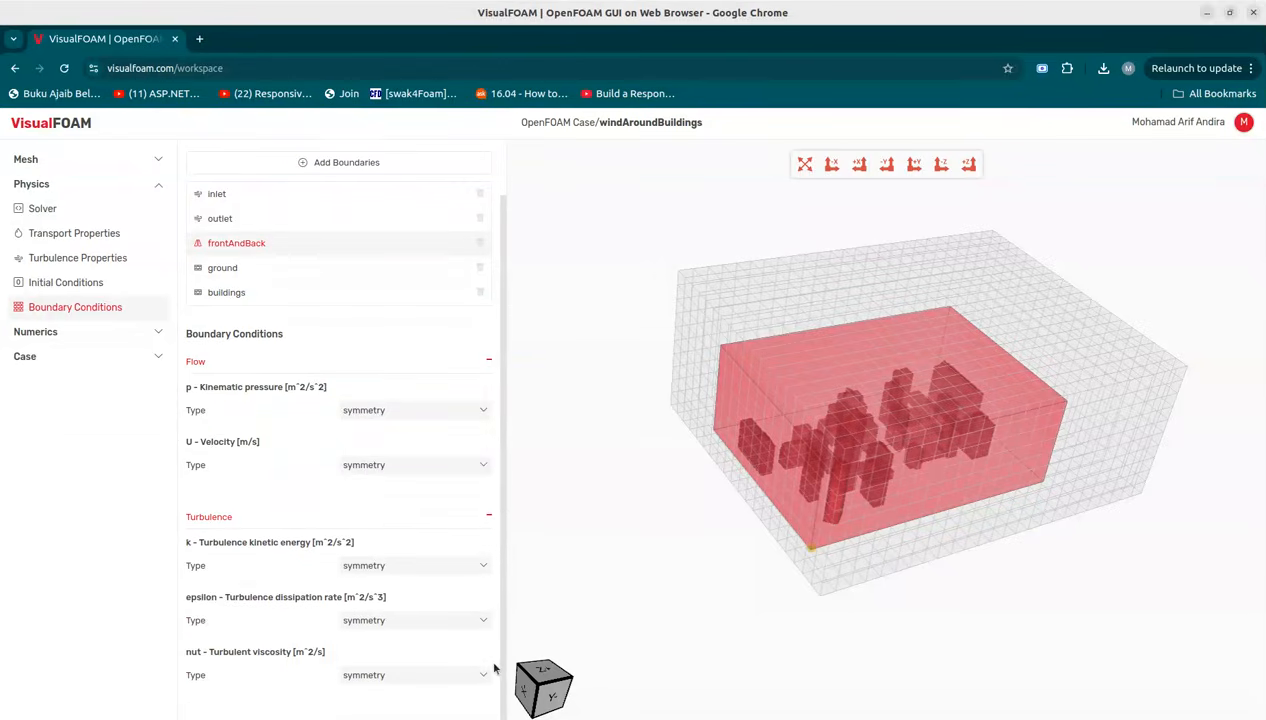
click(484, 424)
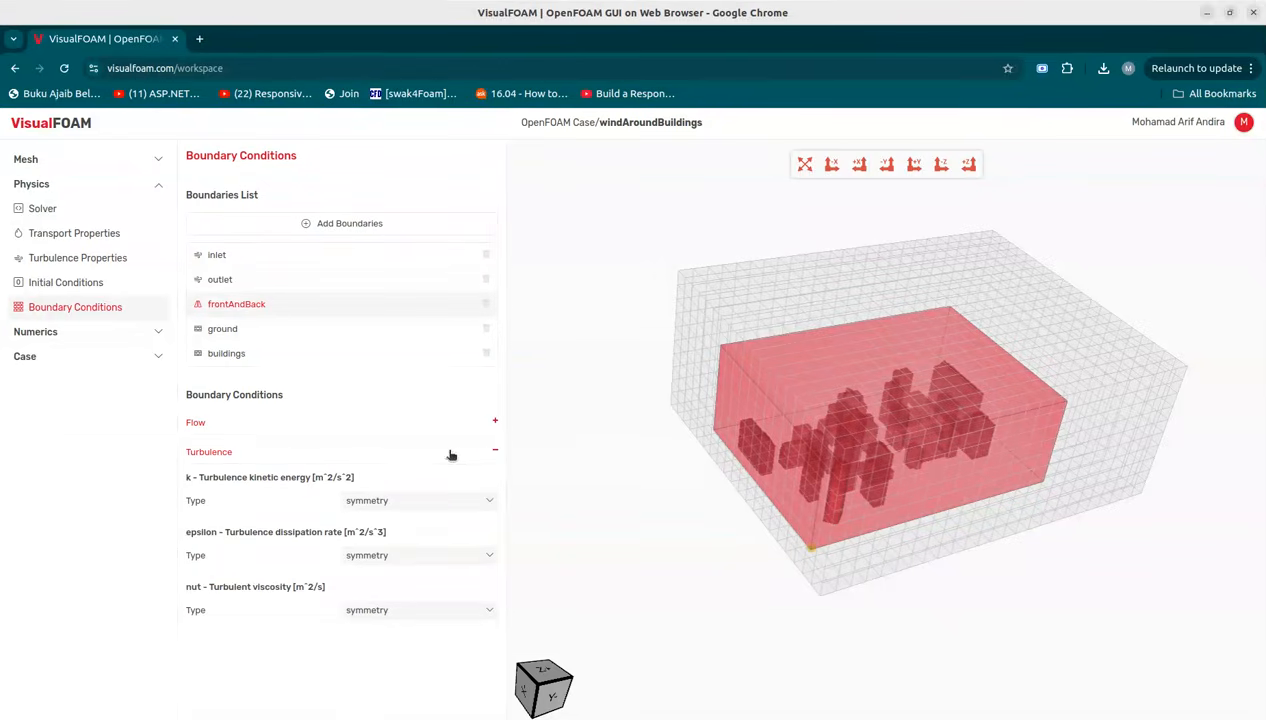
click(462, 454)
Step: For the ground boundary, set the k value to 1.5 and the epsilon value to 0.03
click(268, 331)
click(375, 432)
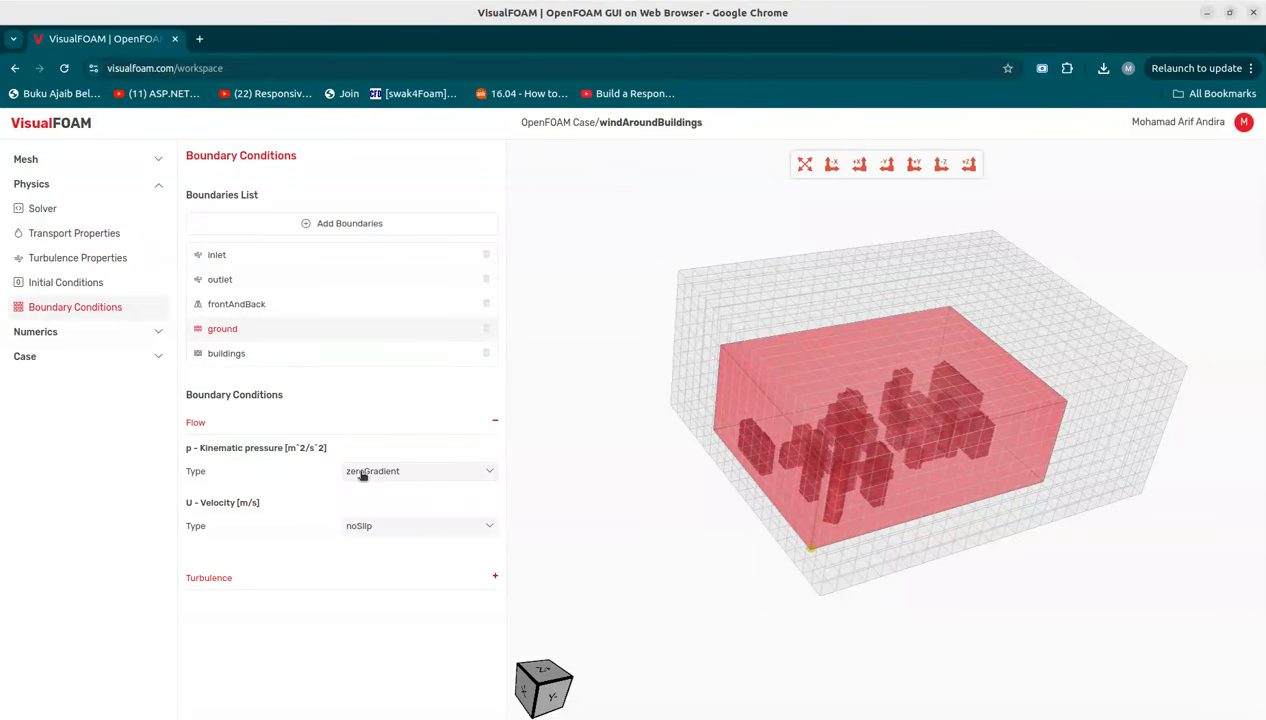
click(376, 577)
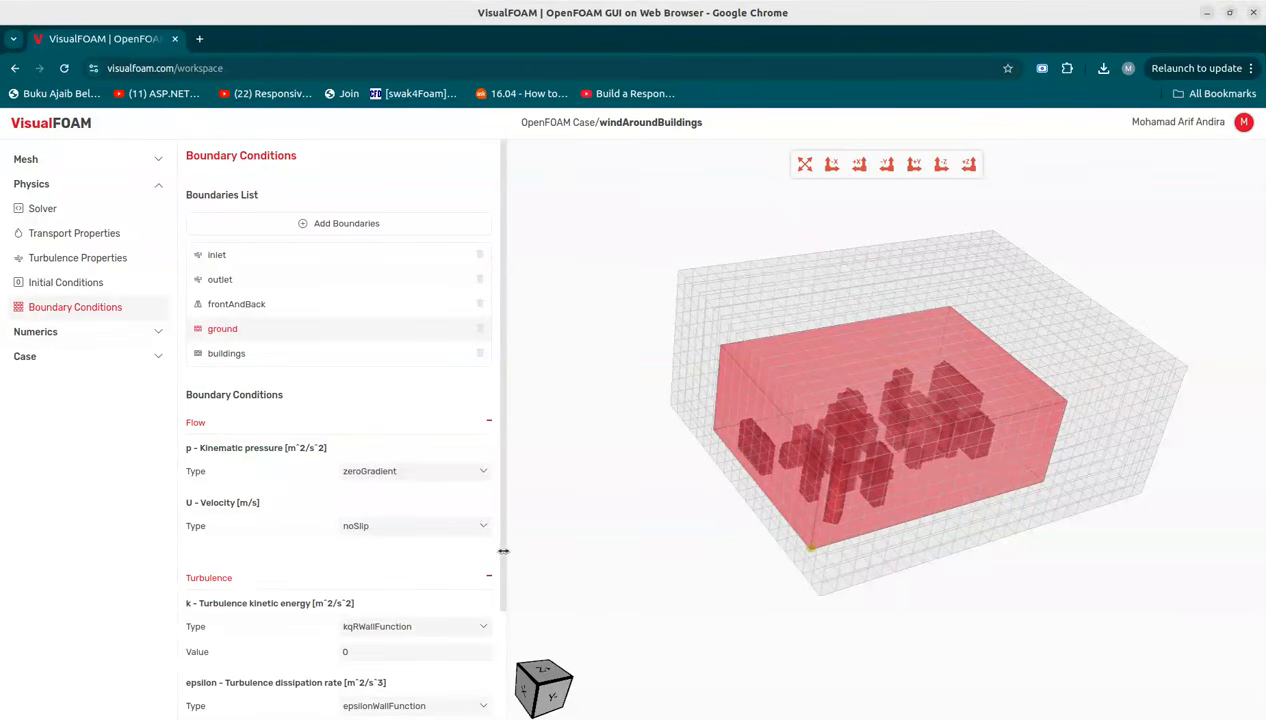
scroll(503, 644, down, 3)
click(352, 519)
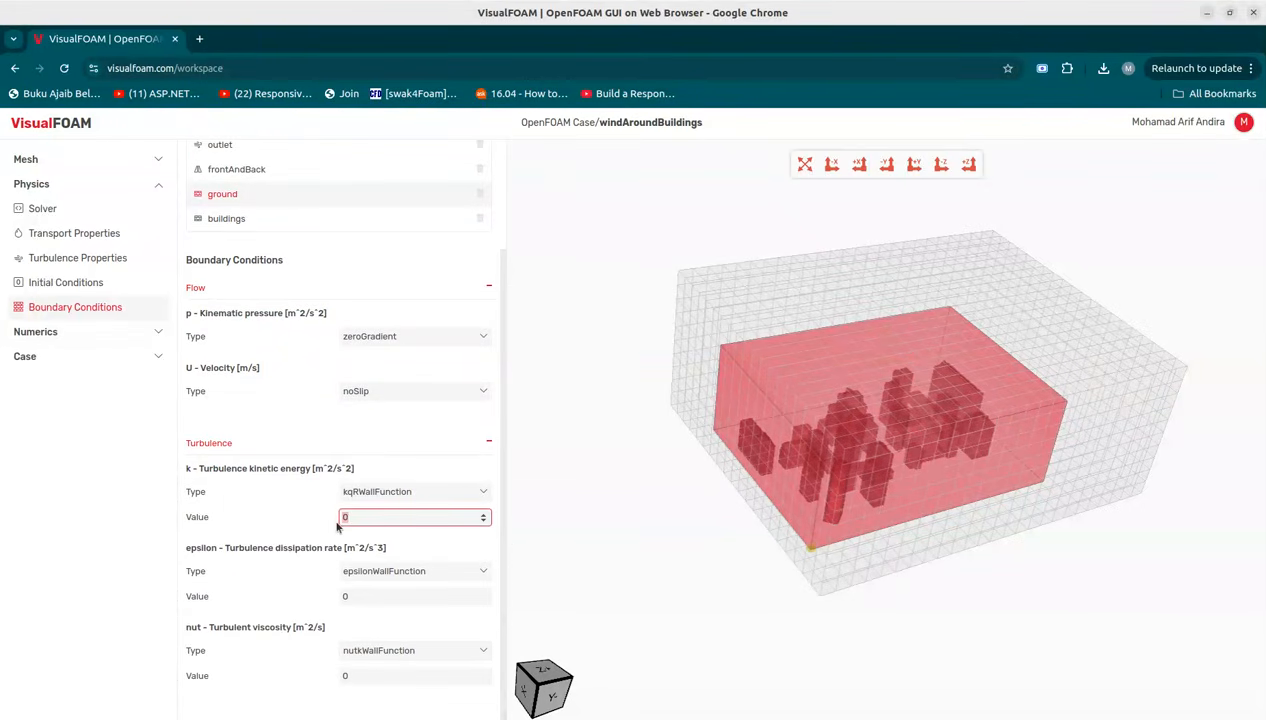
click(360, 596)
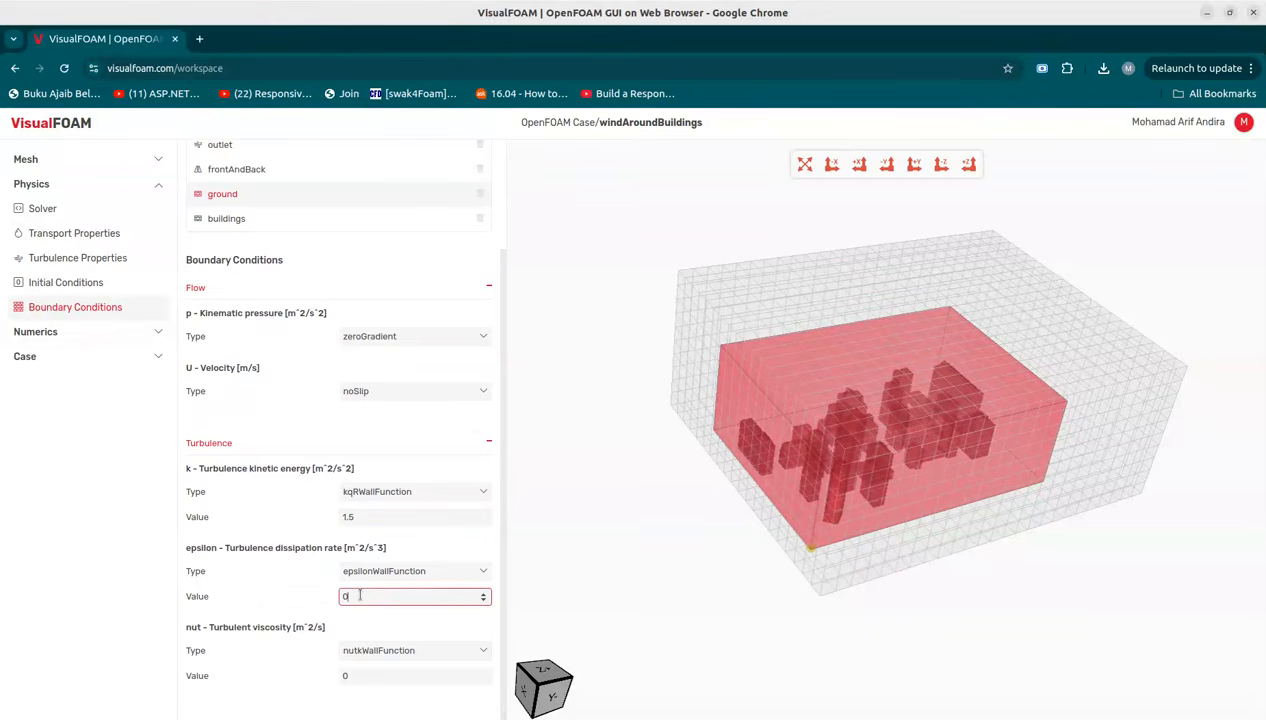
Step: For the buildings boundary, set the k value to 1.5 and the epsilon value to 0.03
click(220, 290)
click(275, 441)
click(249, 356)
click(425, 429)
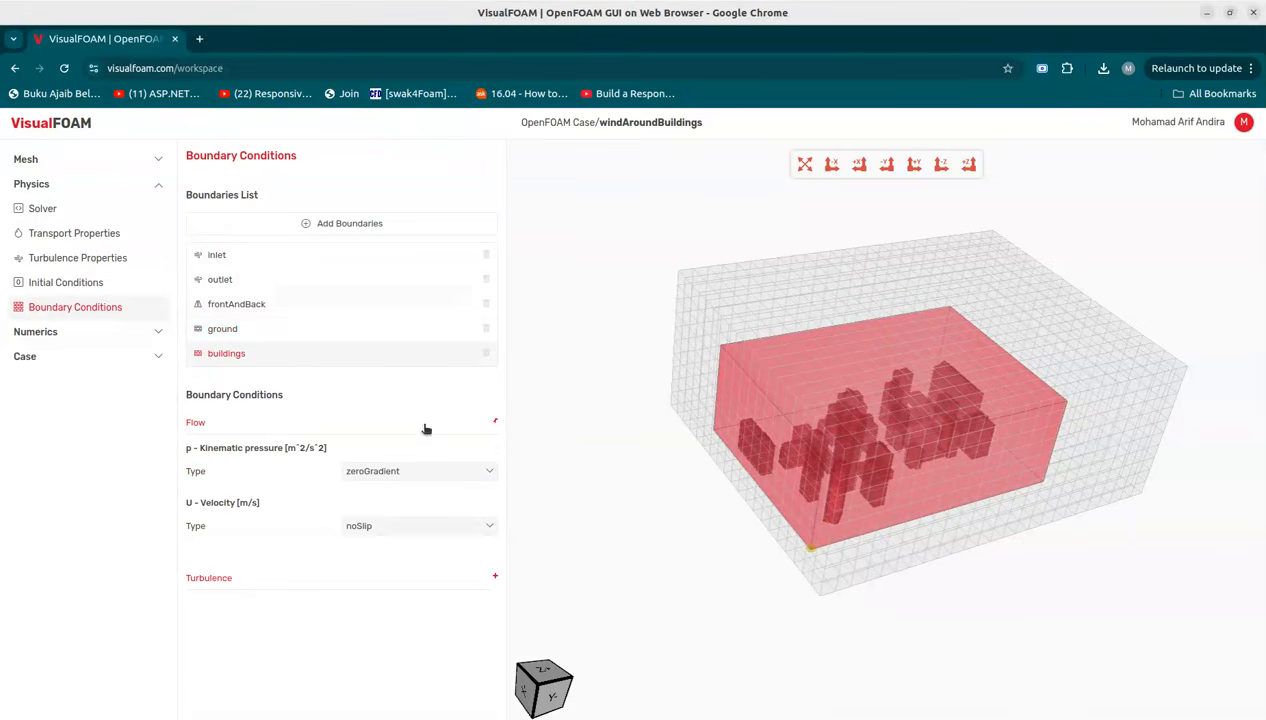
click(393, 574)
scroll(496, 540, down, 3)
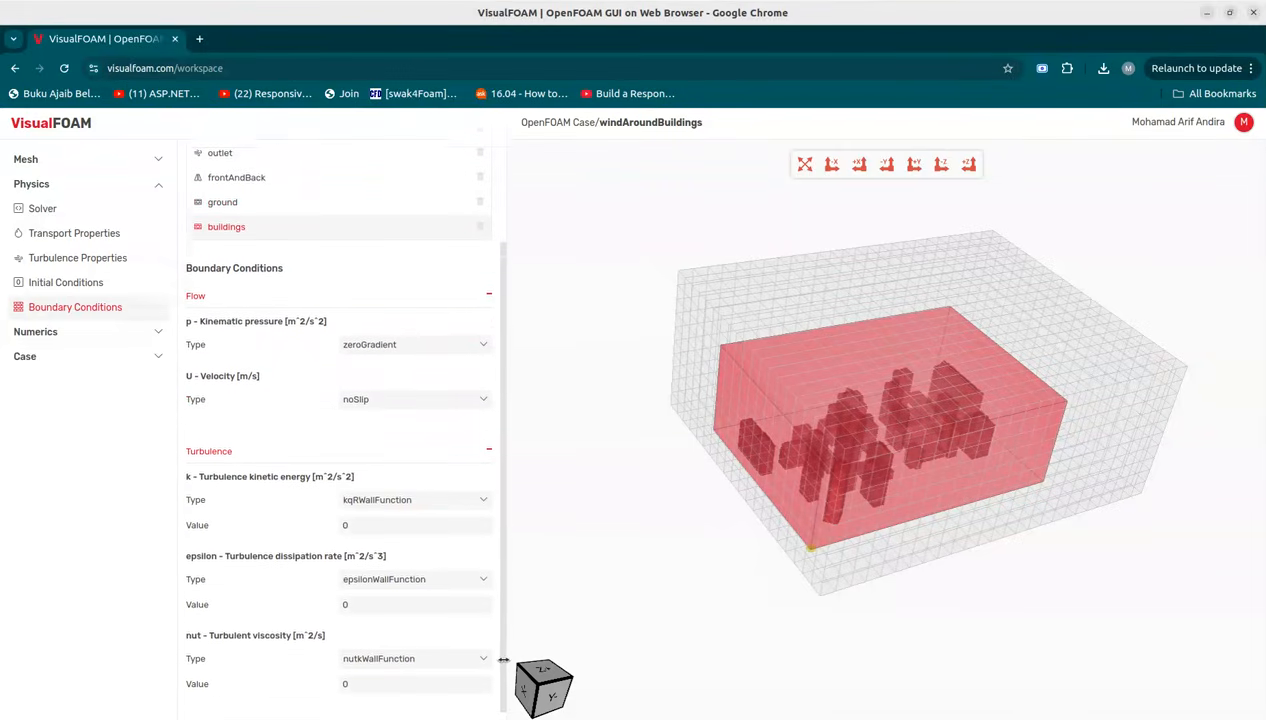
click(390, 517)
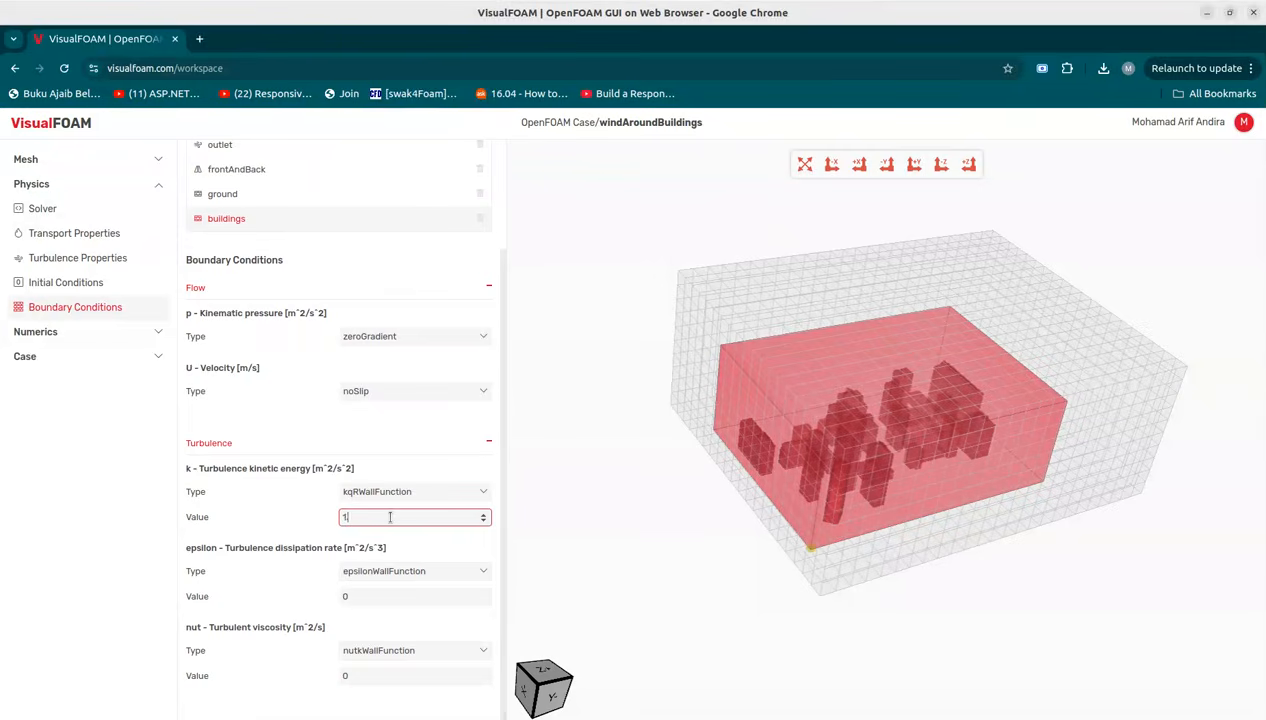
text(1.5)
click(388, 596)
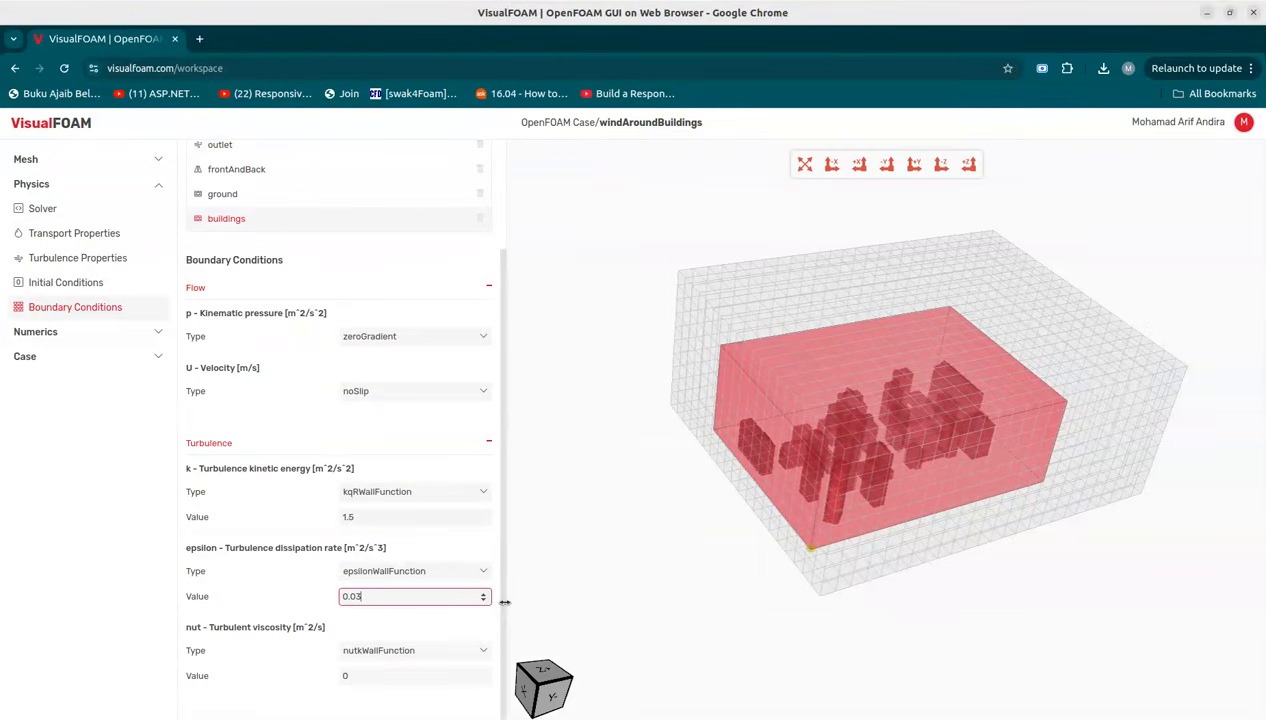
click(457, 294)
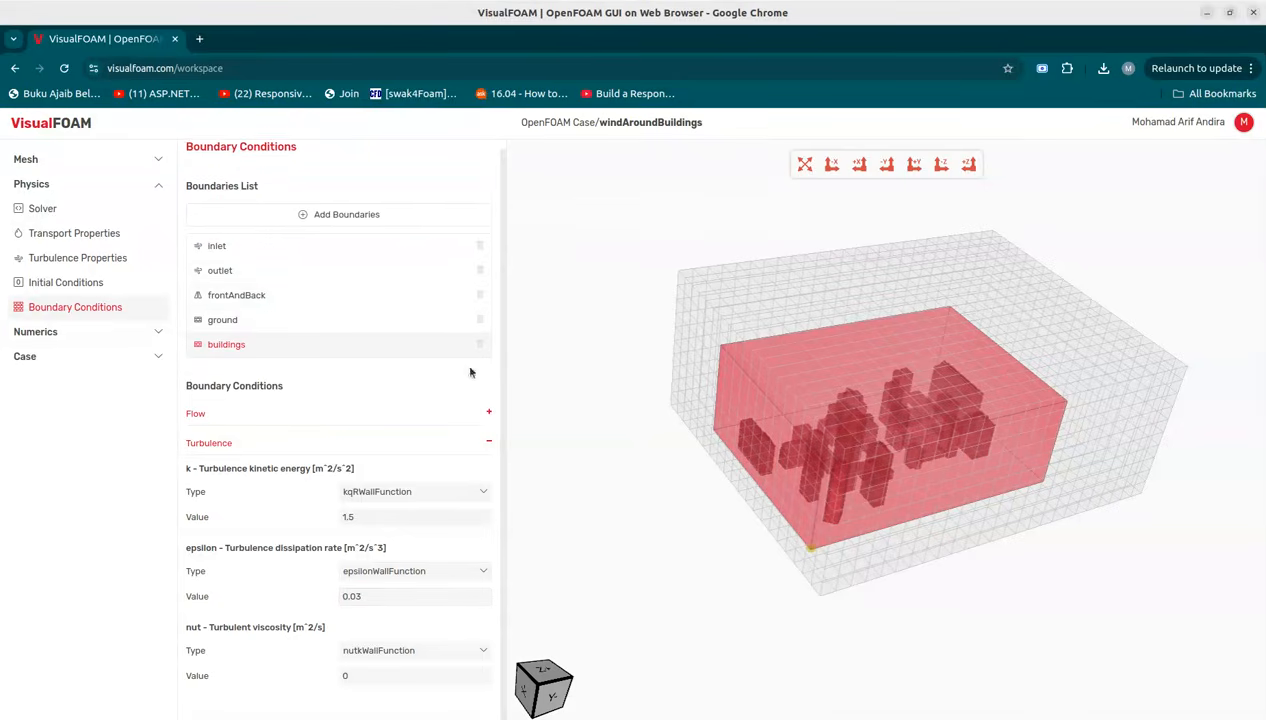
click(469, 440)
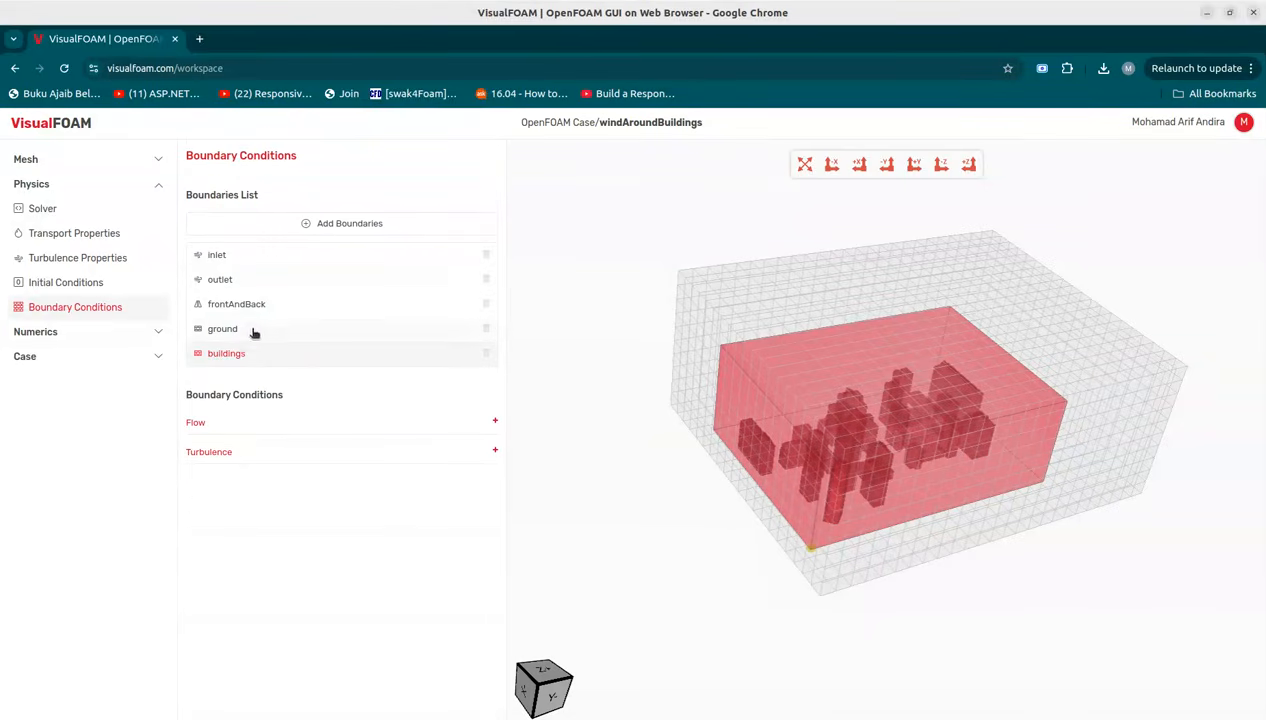
Step: In the numerical schemes, set the div(phi,U) scheme to Gauss with linearUpwind interpolation
click(66, 336)
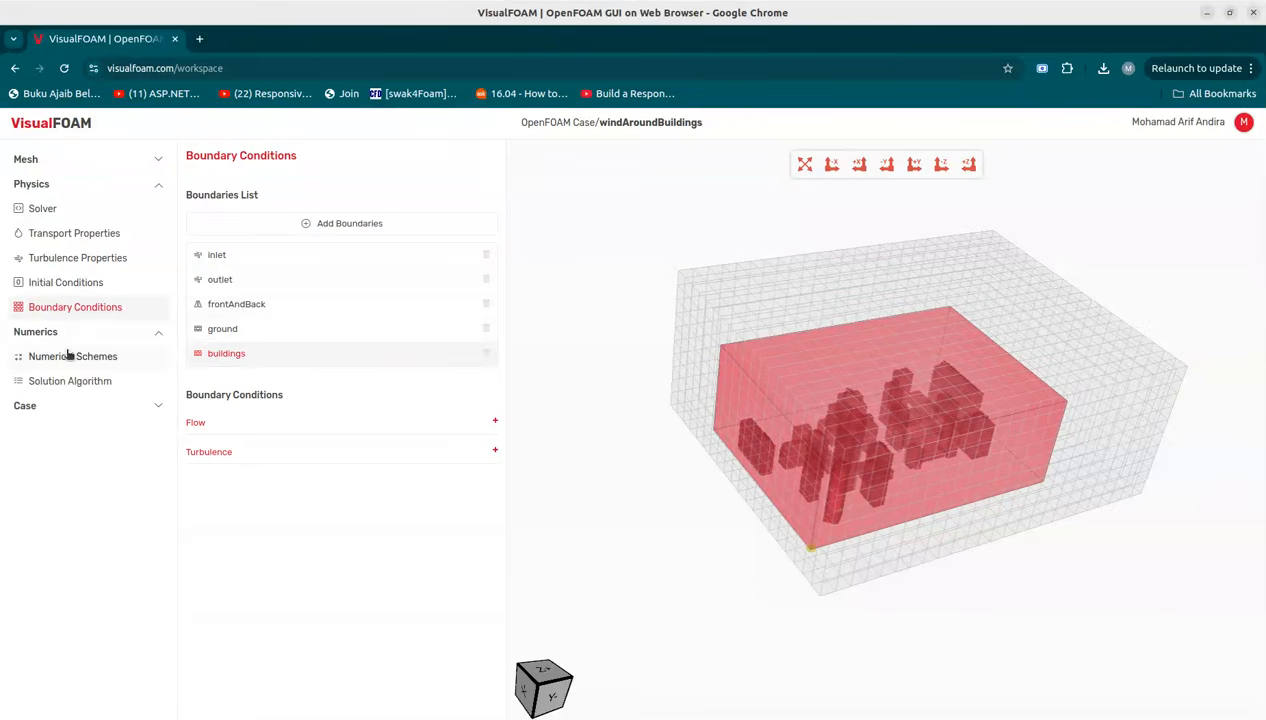
click(60, 184)
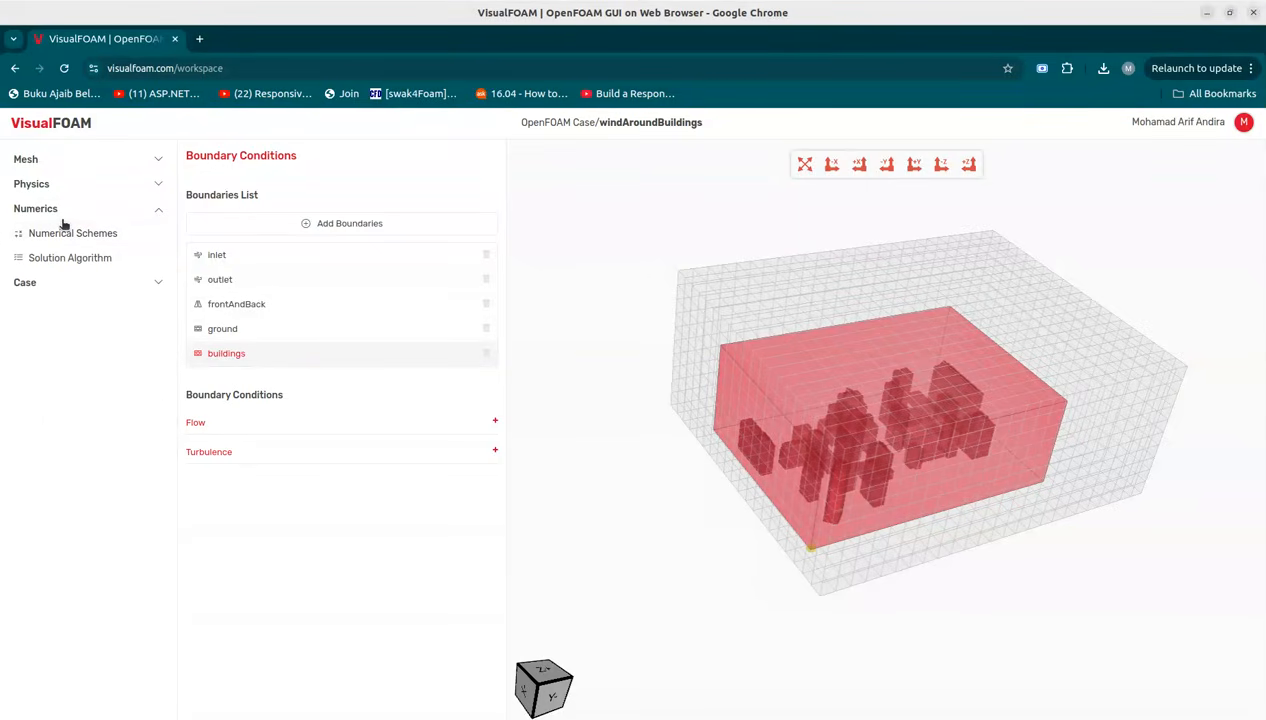
click(86, 159)
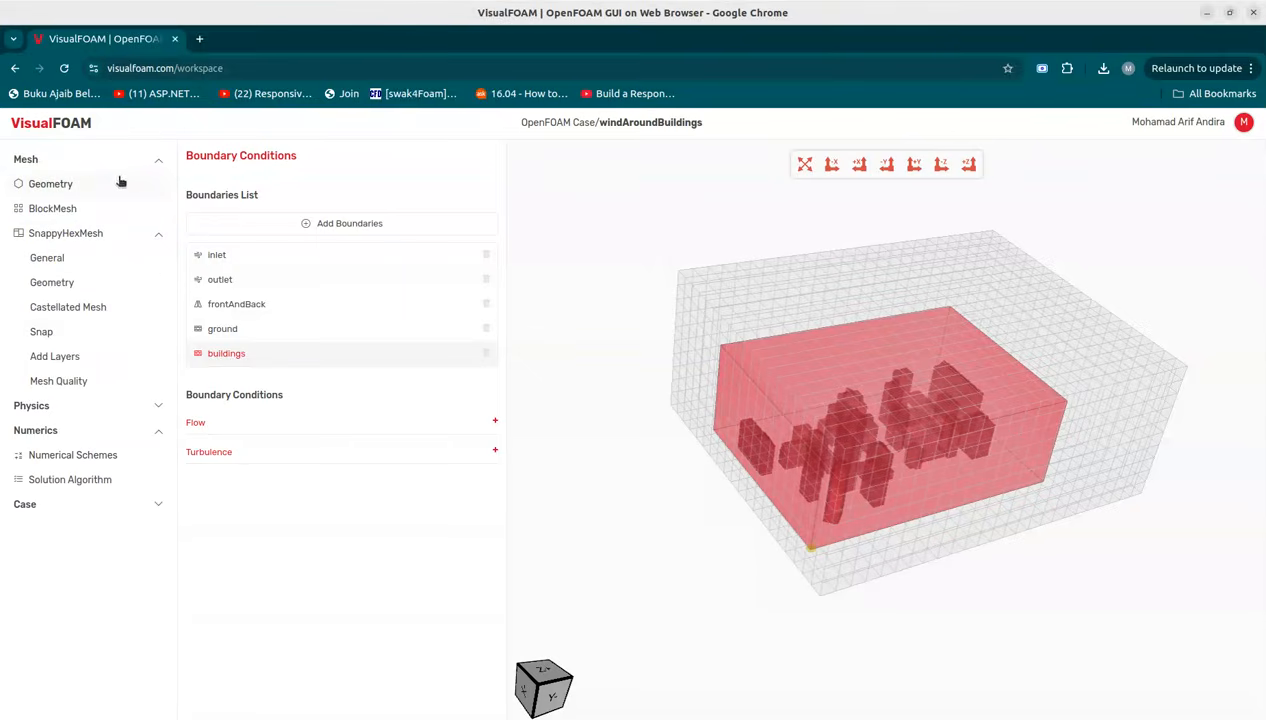
click(91, 410)
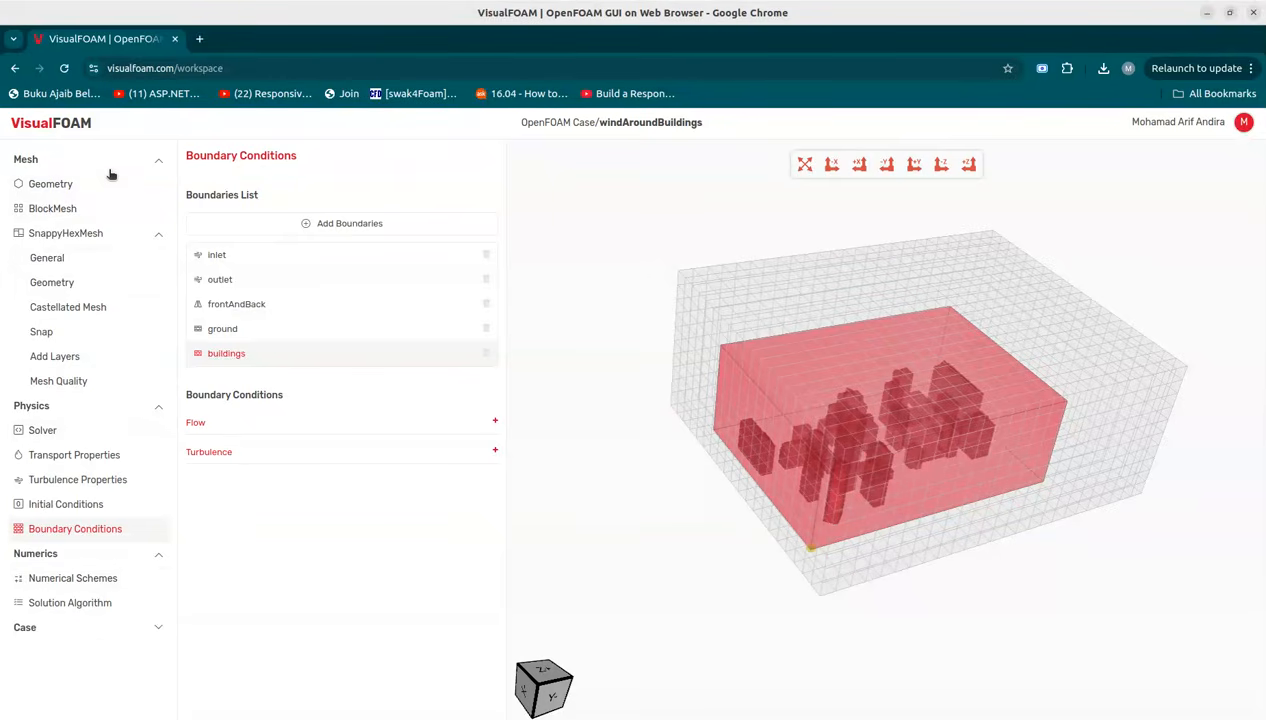
click(96, 580)
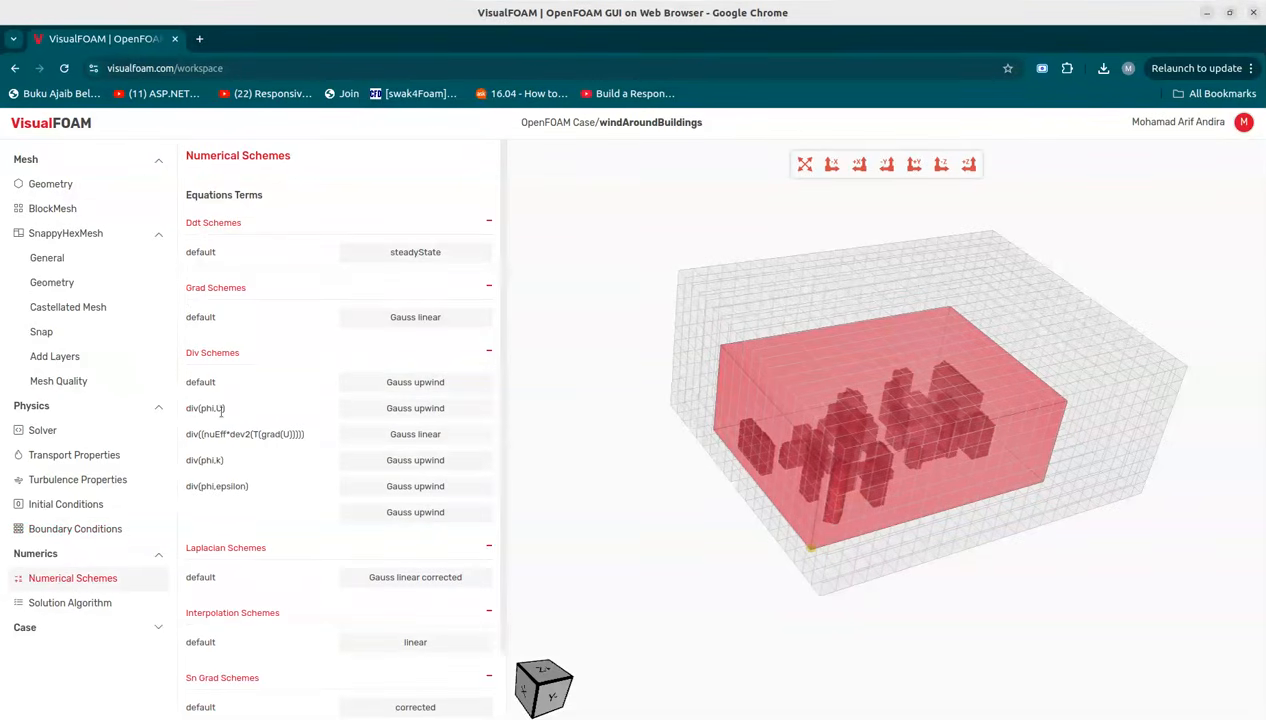
click(407, 410)
click(712, 437)
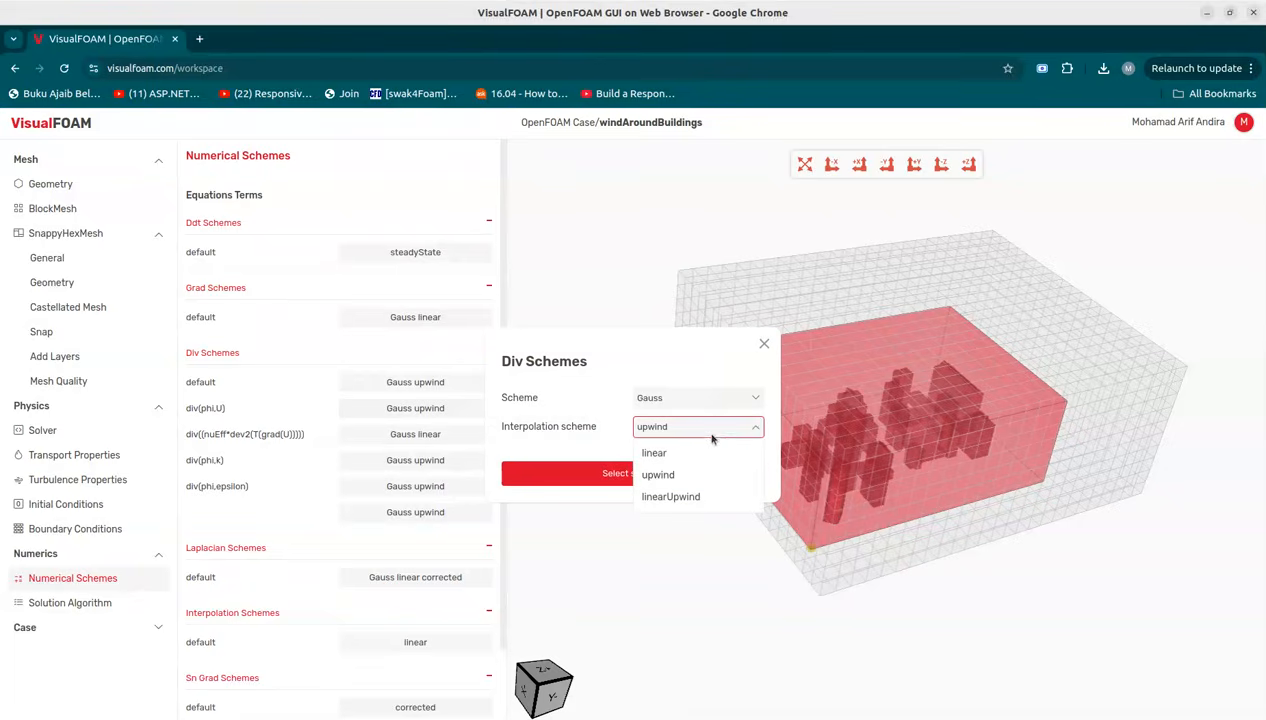
click(656, 497)
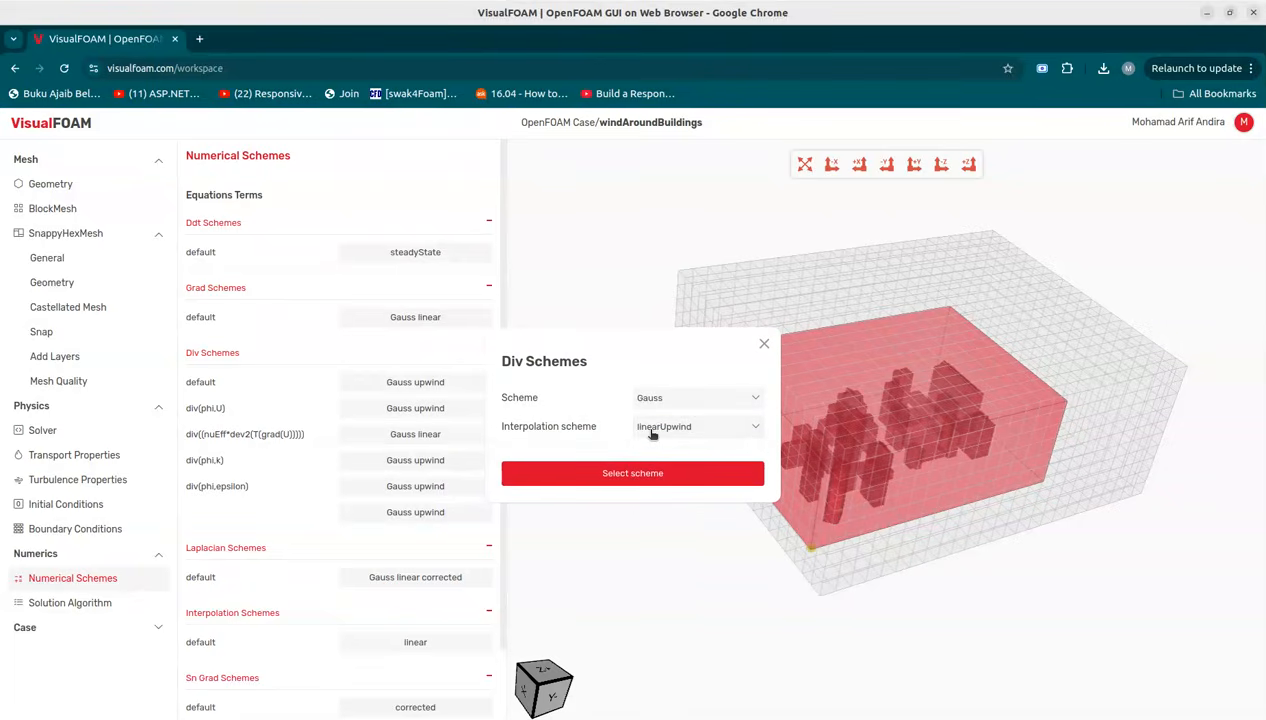
click(669, 476)
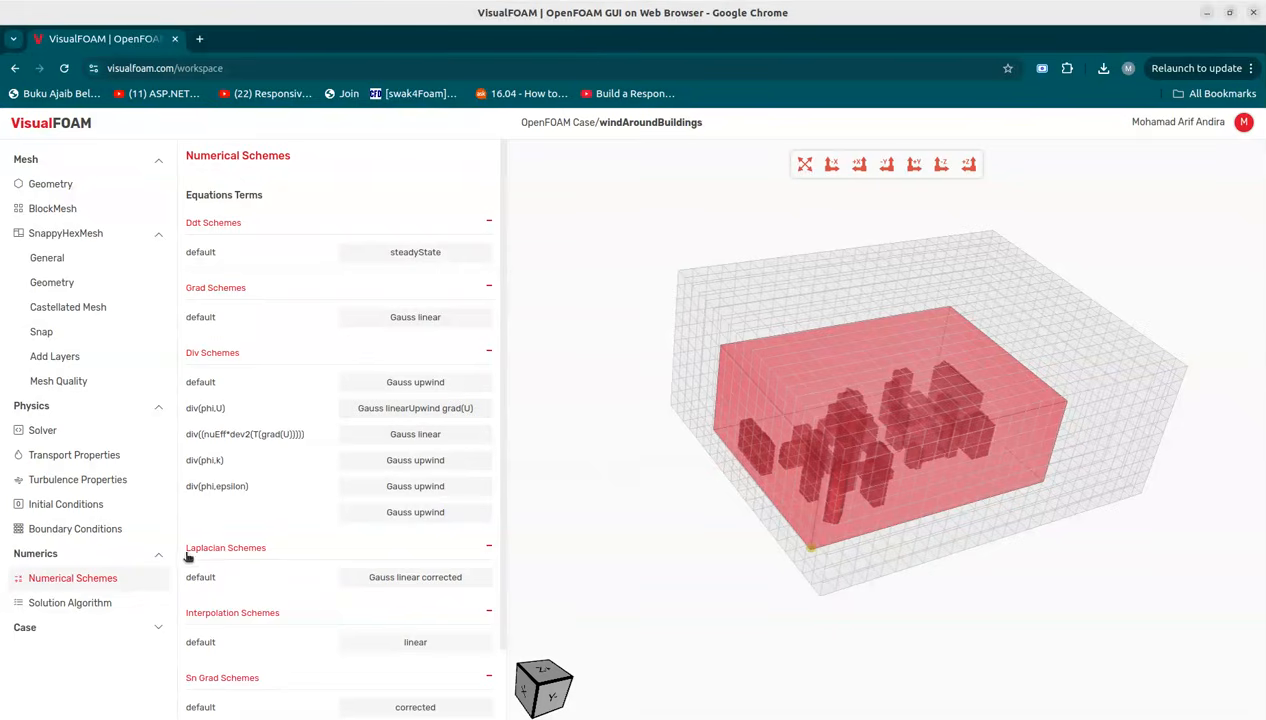
Step: In case control, set the End Time to 400
click(141, 555)
click(106, 410)
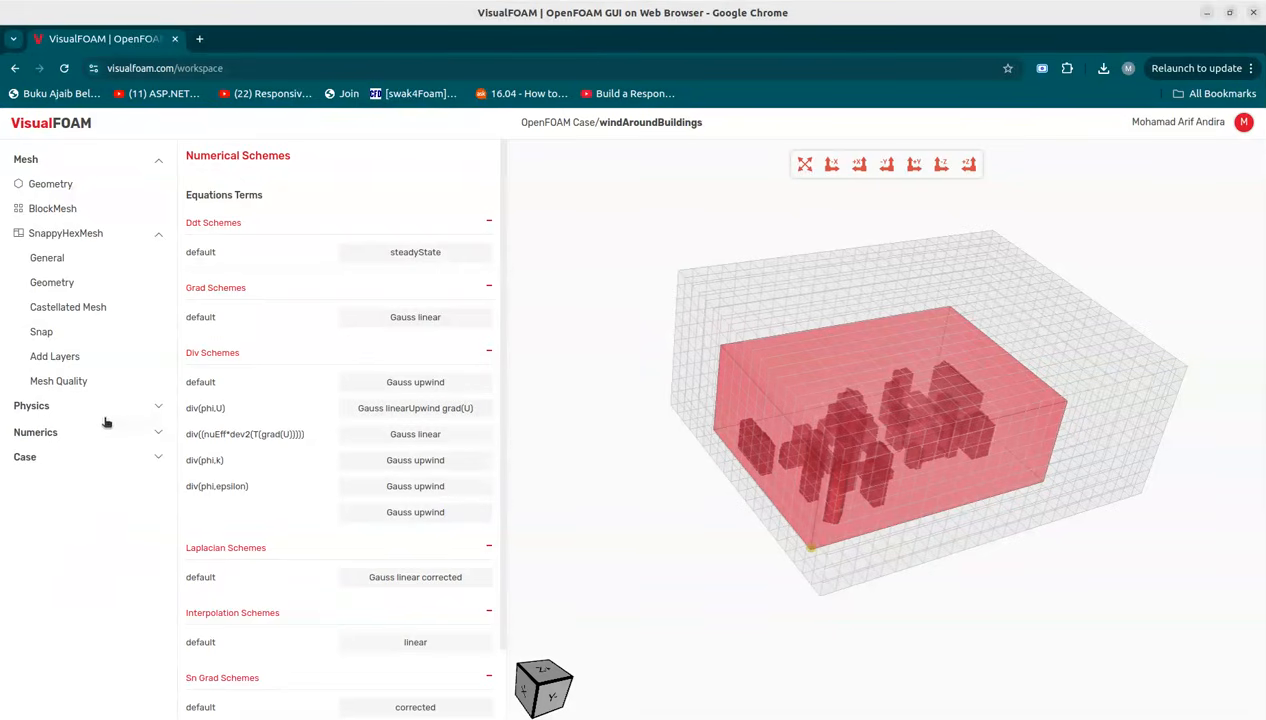
click(77, 163)
click(77, 233)
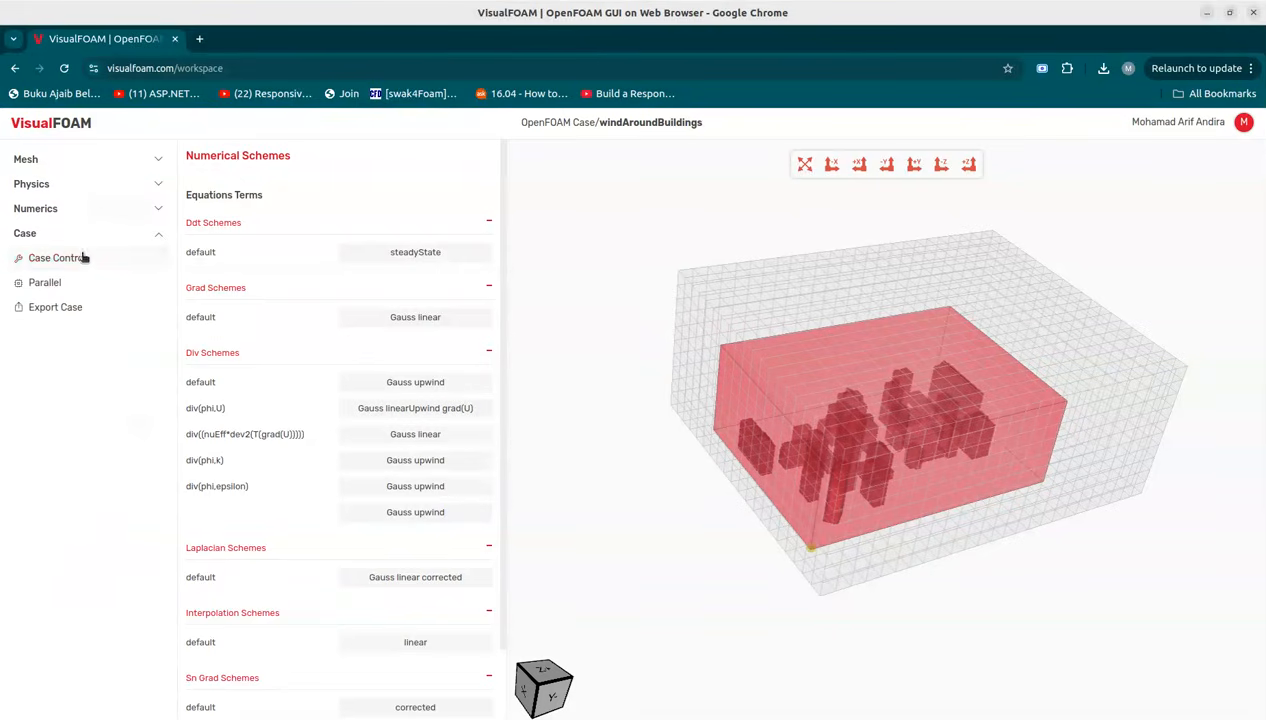
click(84, 259)
double_click(368, 321)
text(400)
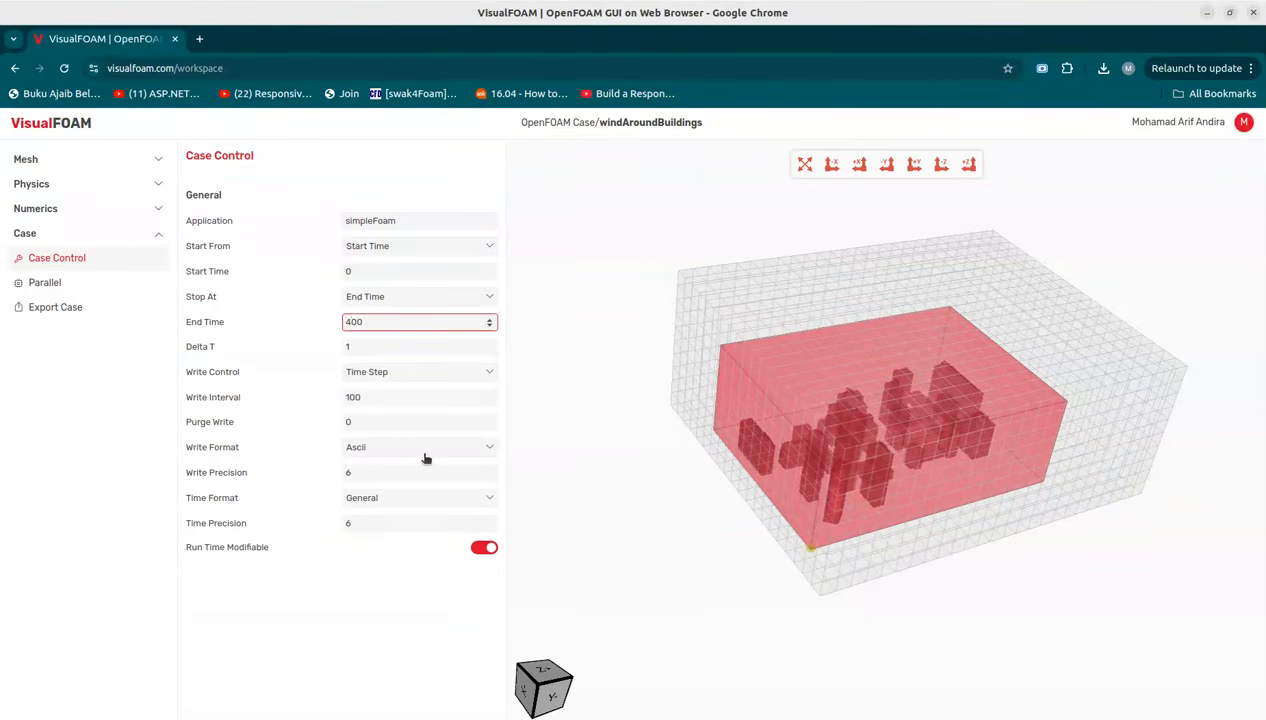
double_click(362, 397)
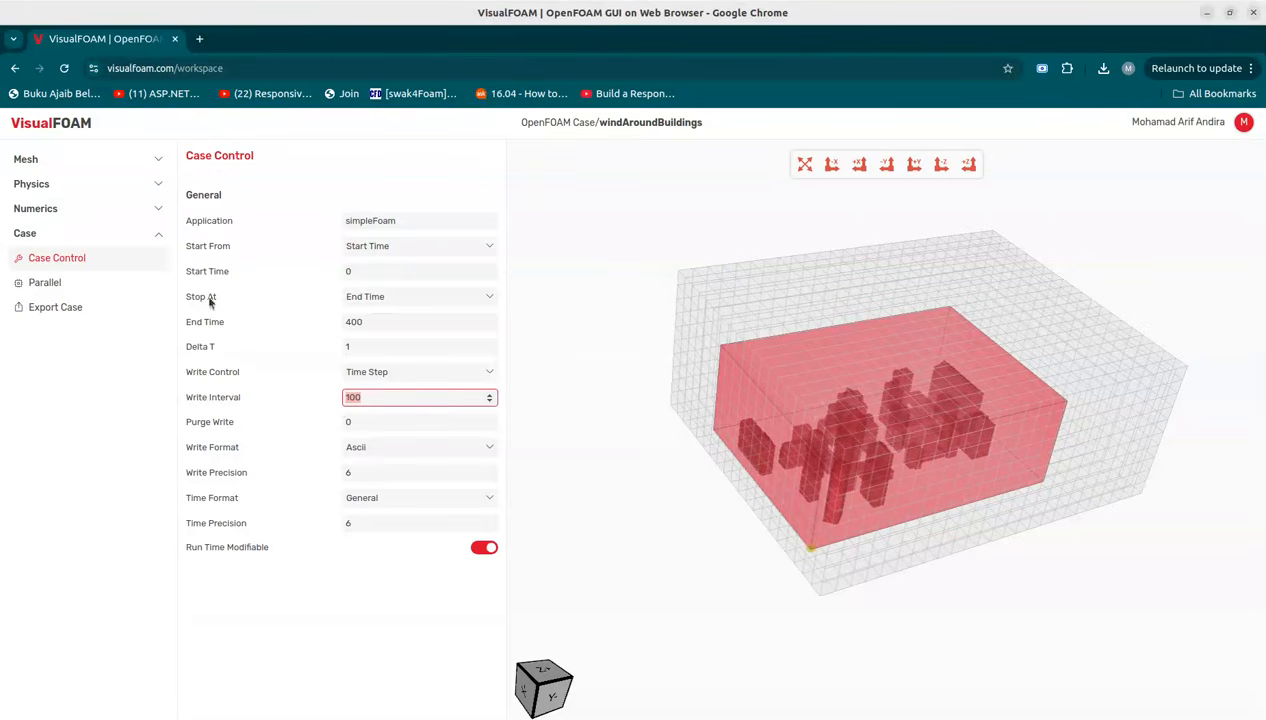
Step: Enable parallel computation for both mesh and solver, using Scotch decomposition with 4 subdomains
click(47, 284)
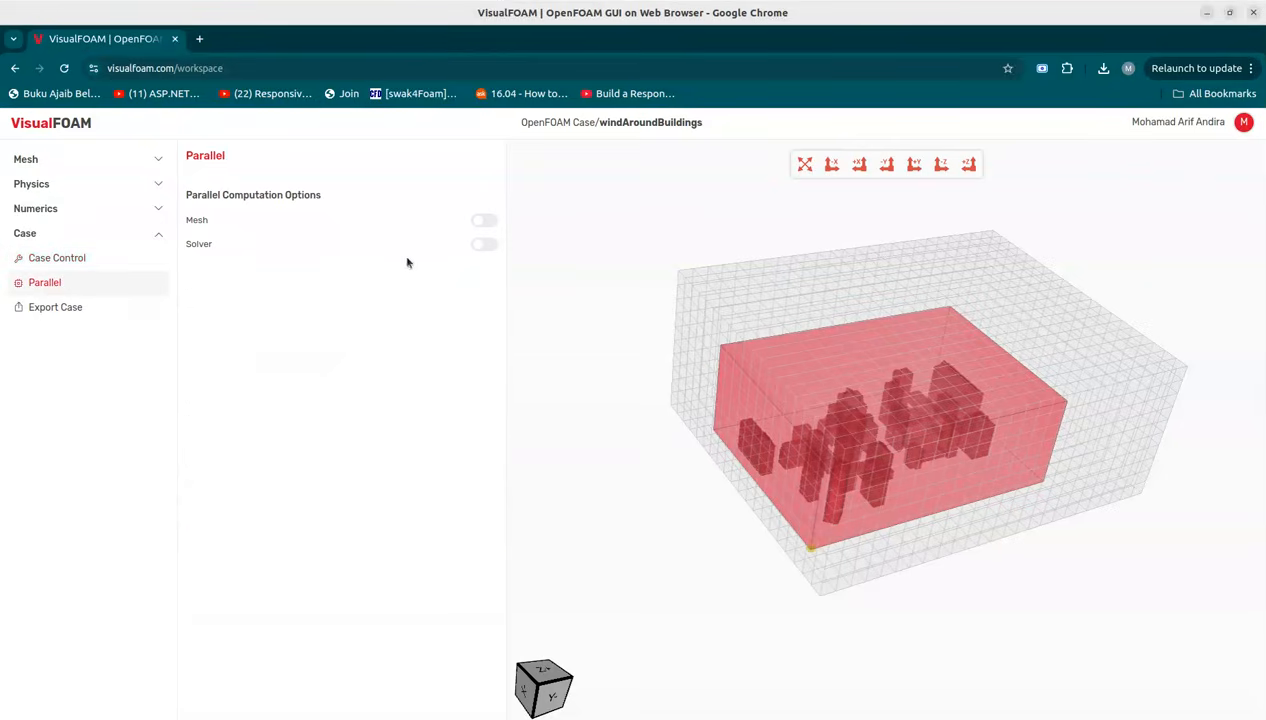
click(485, 221)
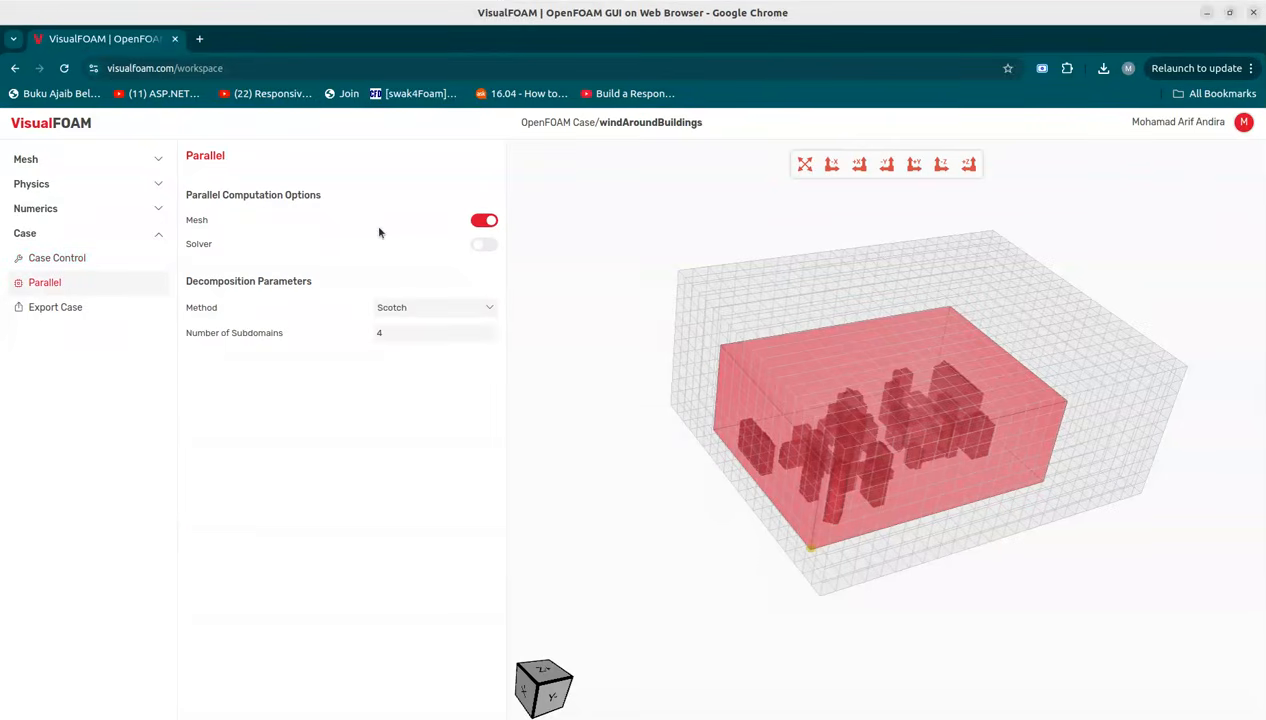
click(484, 246)
click(427, 314)
click(390, 331)
Step: Export the OpenFOAM case for download
click(74, 315)
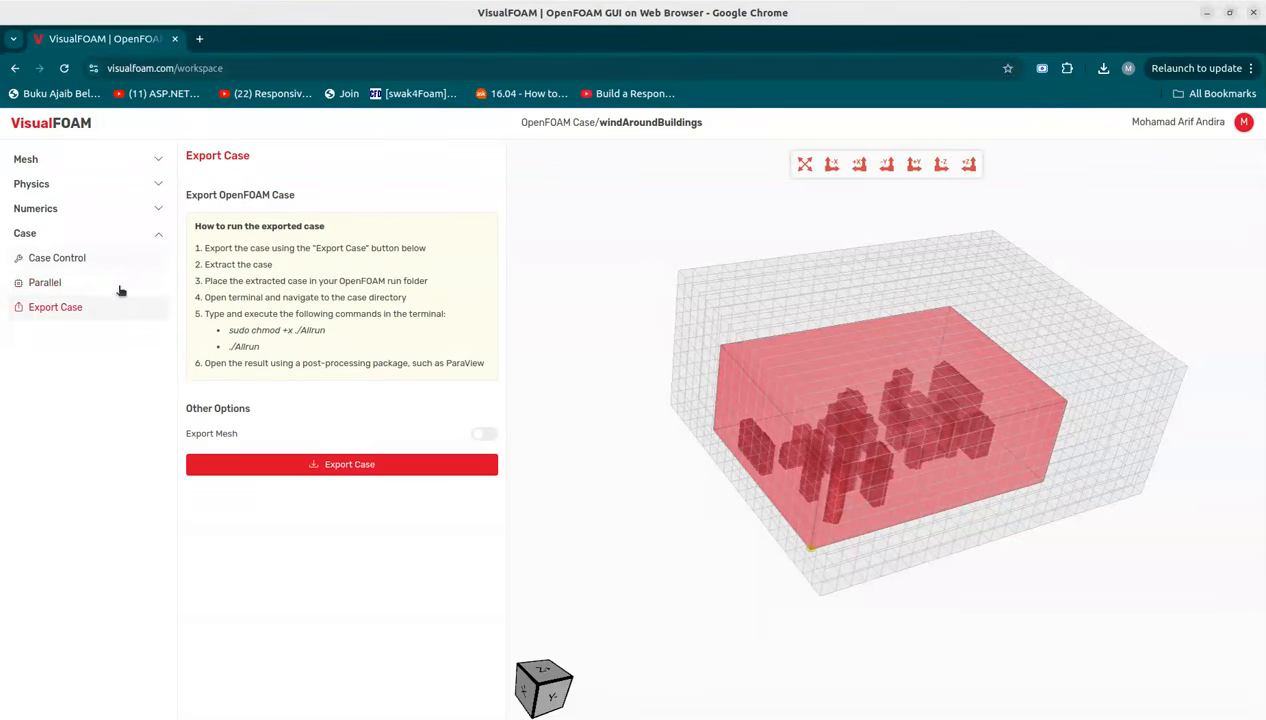
click(335, 474)
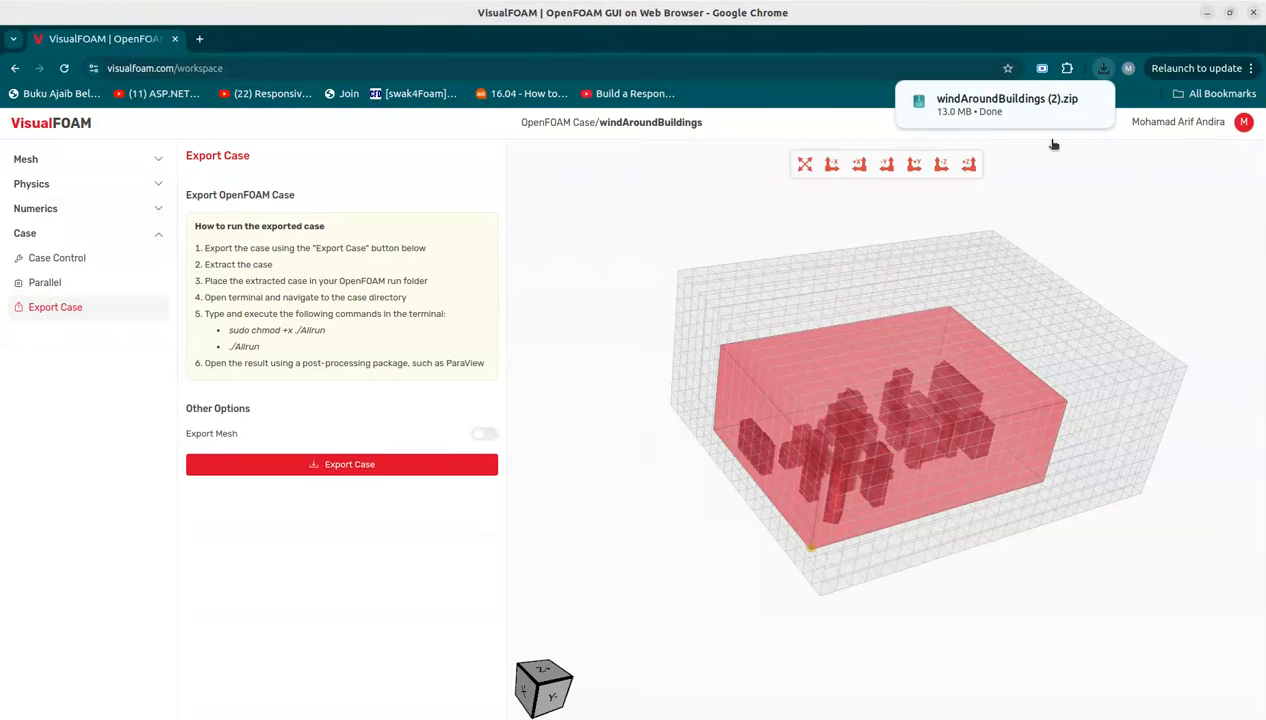
click(134, 244)
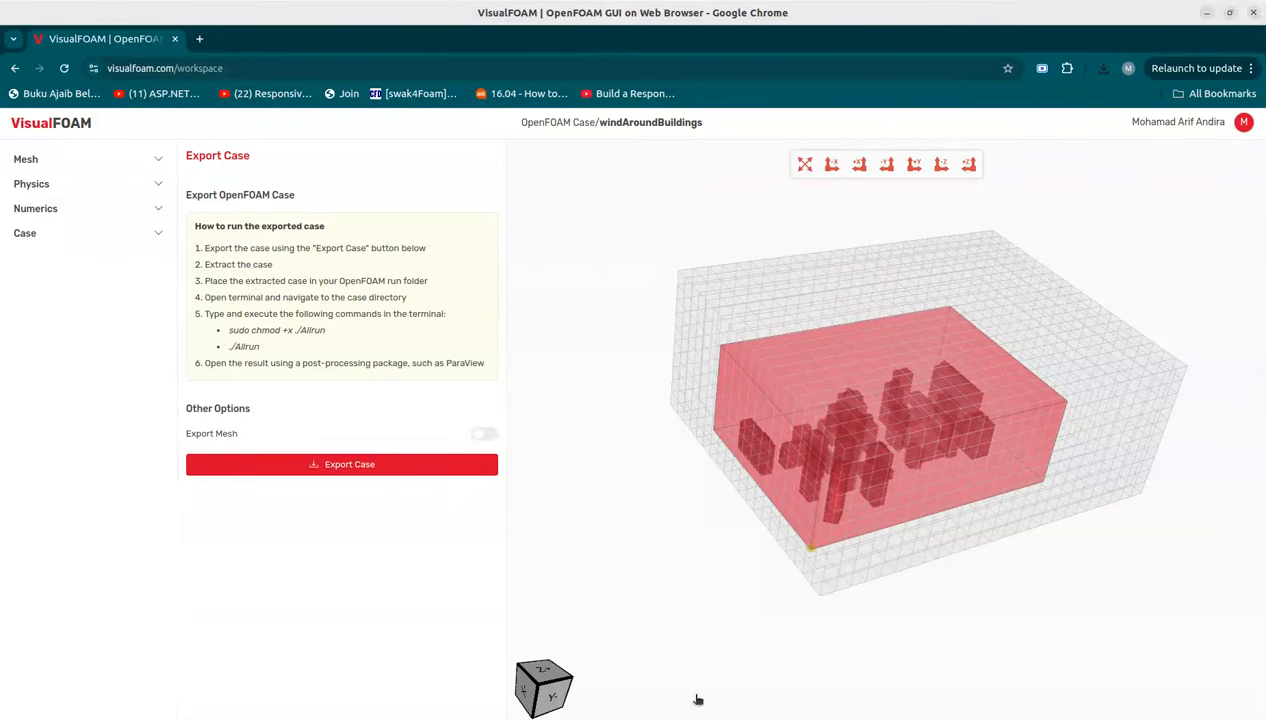